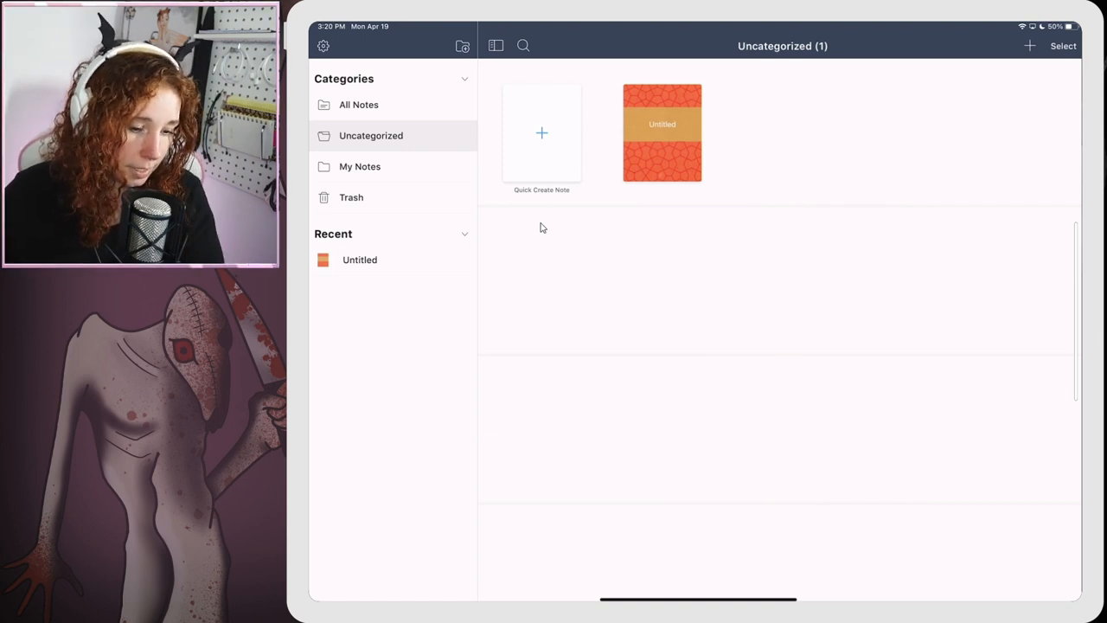
# Step: In Appearance settings, sample orange, black, navy and tan schemes, keep the white one, and return to the shelf
pyautogui.click(323, 45)
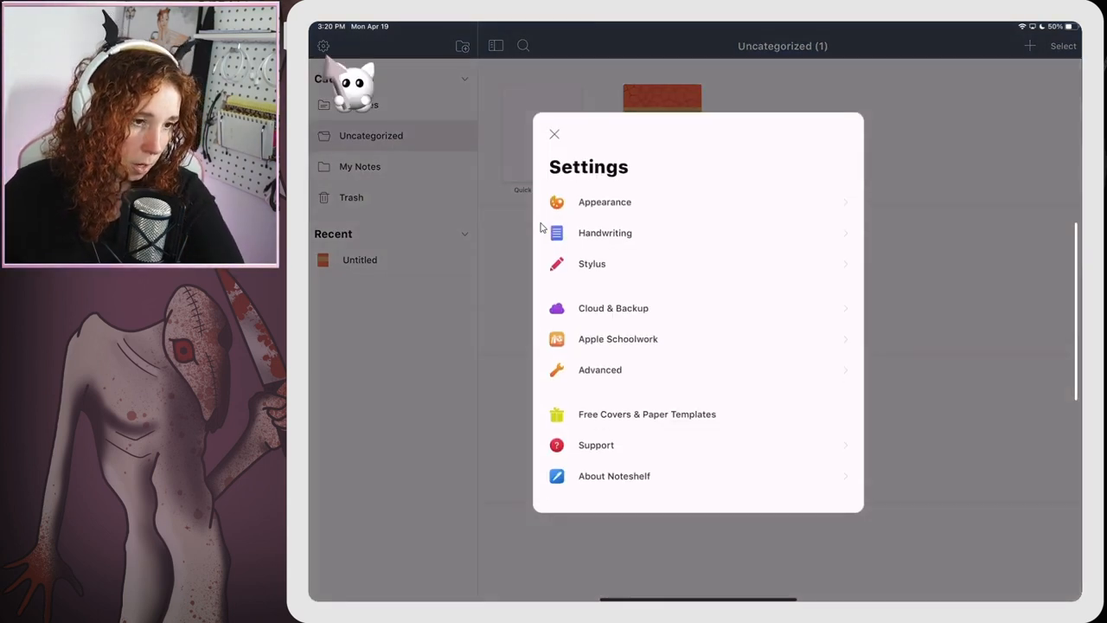
pyautogui.click(605, 201)
pyautogui.click(825, 331)
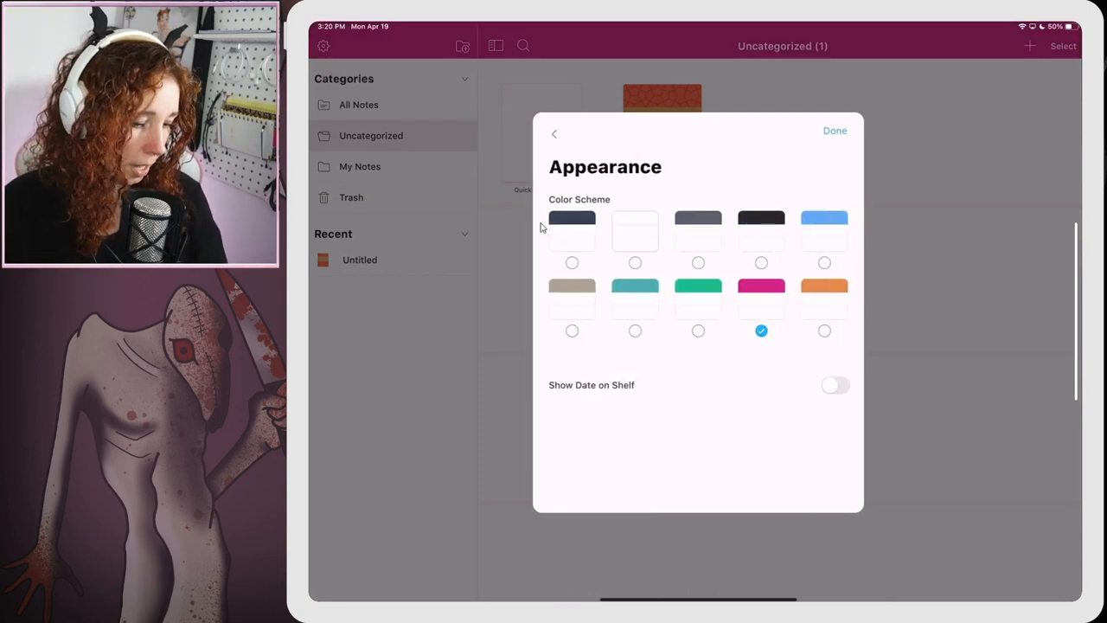
pyautogui.click(761, 263)
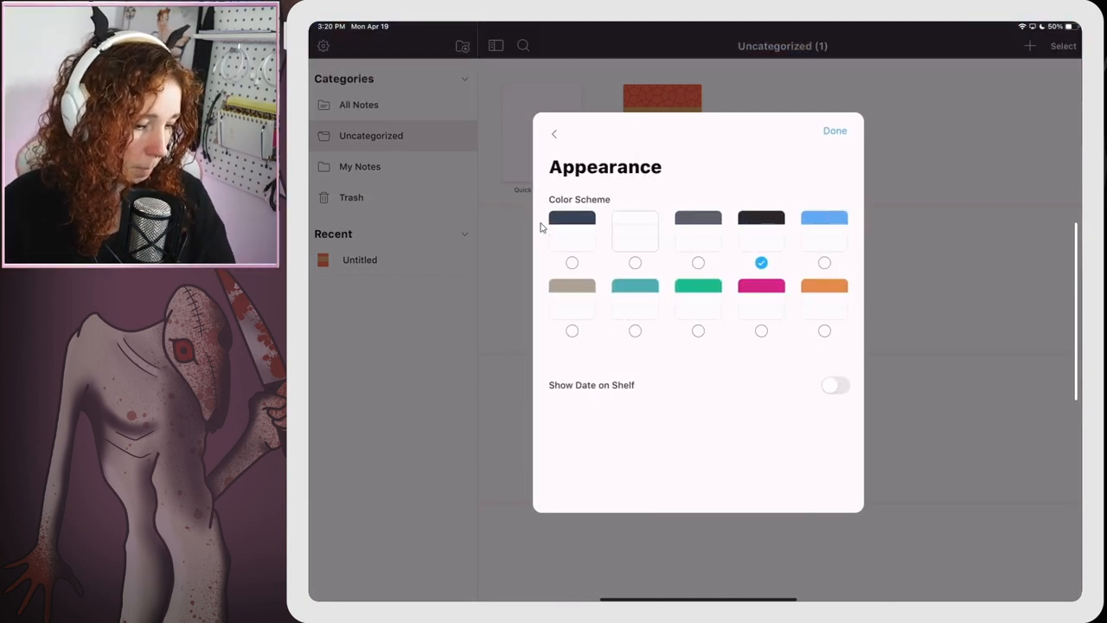
pyautogui.click(572, 225)
pyautogui.click(572, 331)
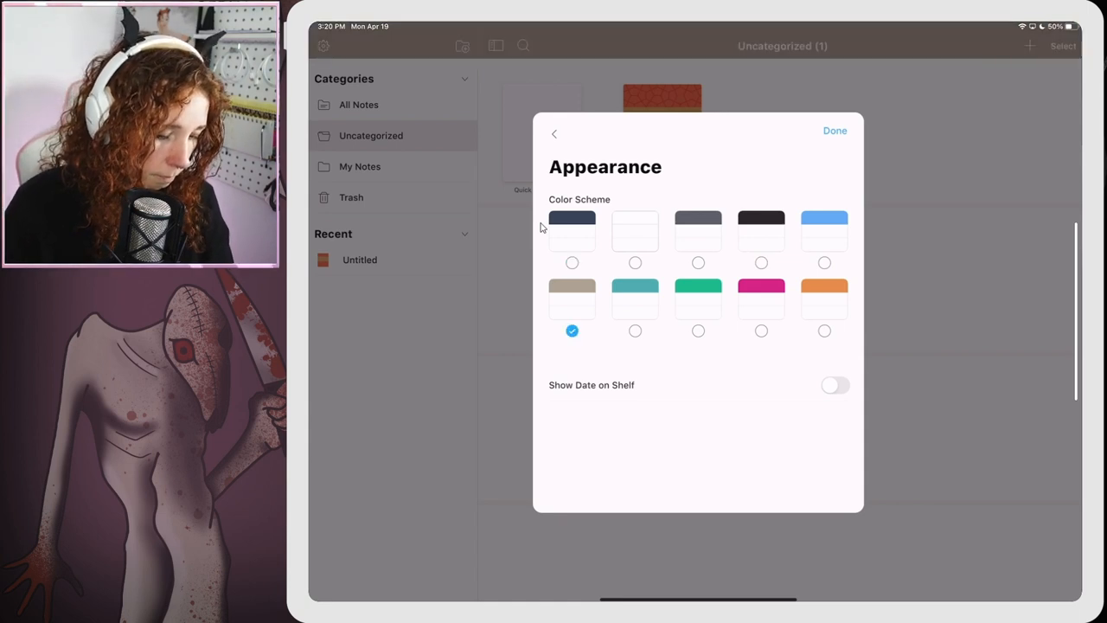
pyautogui.click(635, 262)
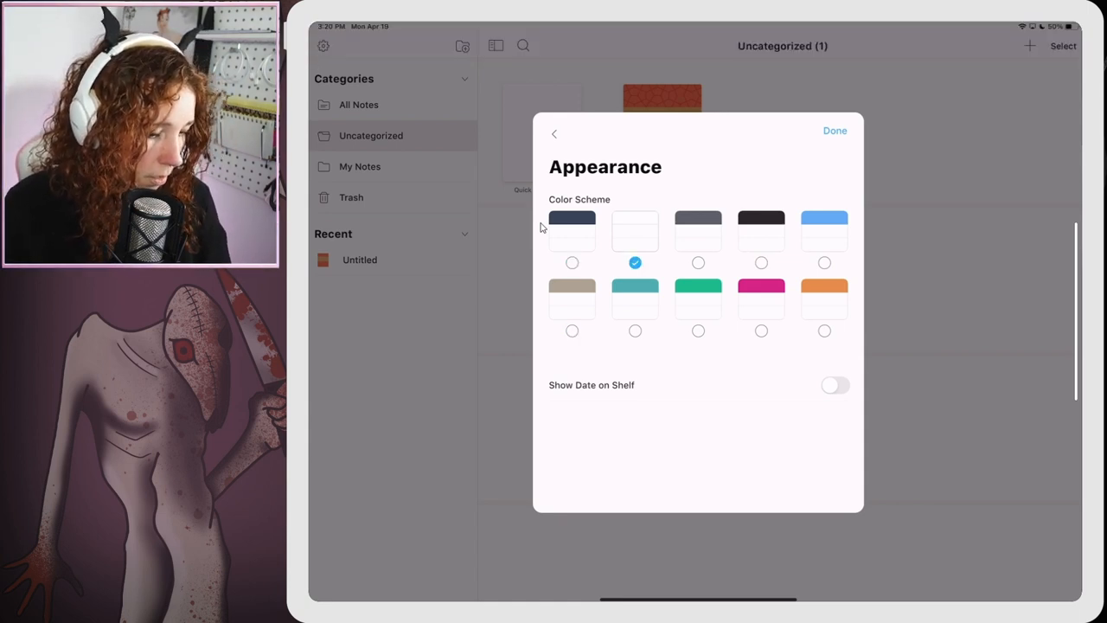
pyautogui.click(541, 227)
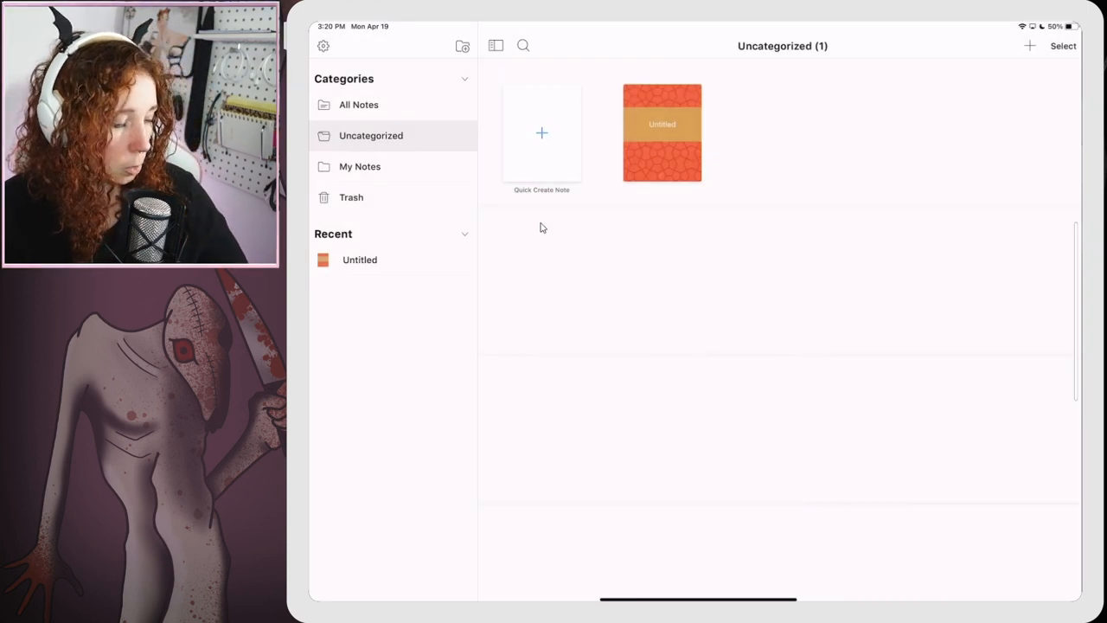
# Step: Start an Import Document from iCloud Drive, back out of the file browser and land on a blank note page
pyautogui.click(1030, 45)
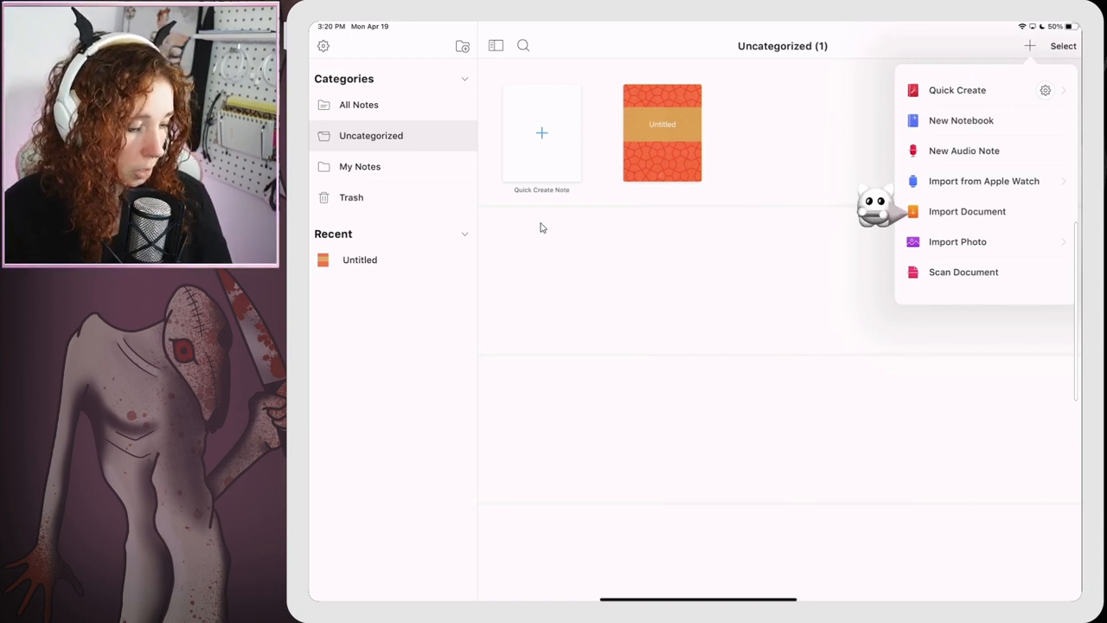
pyautogui.click(952, 211)
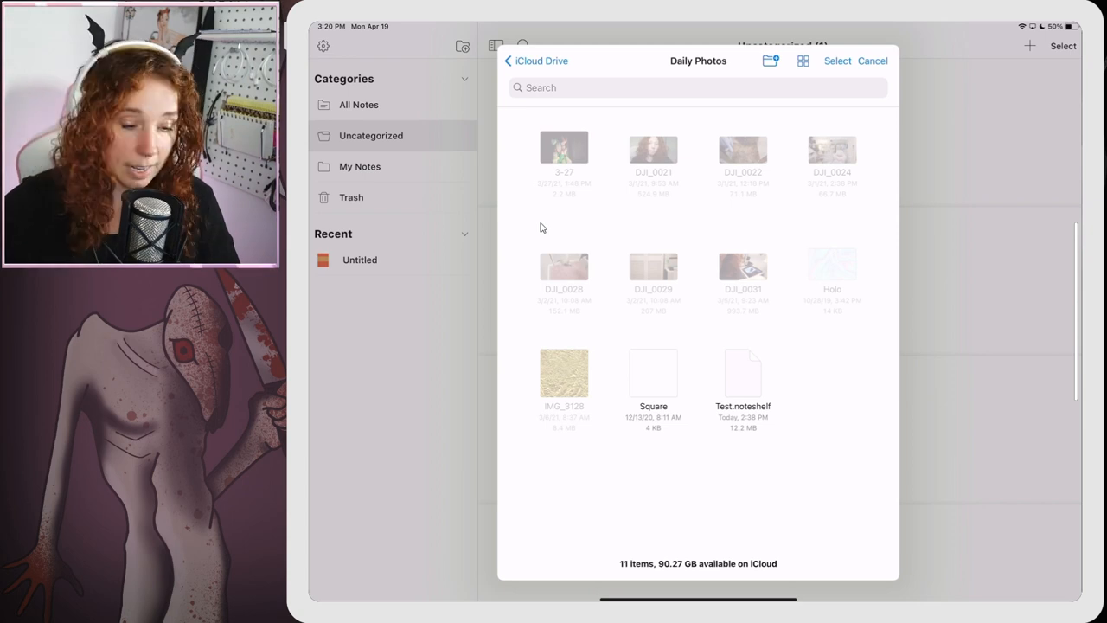
pyautogui.click(537, 60)
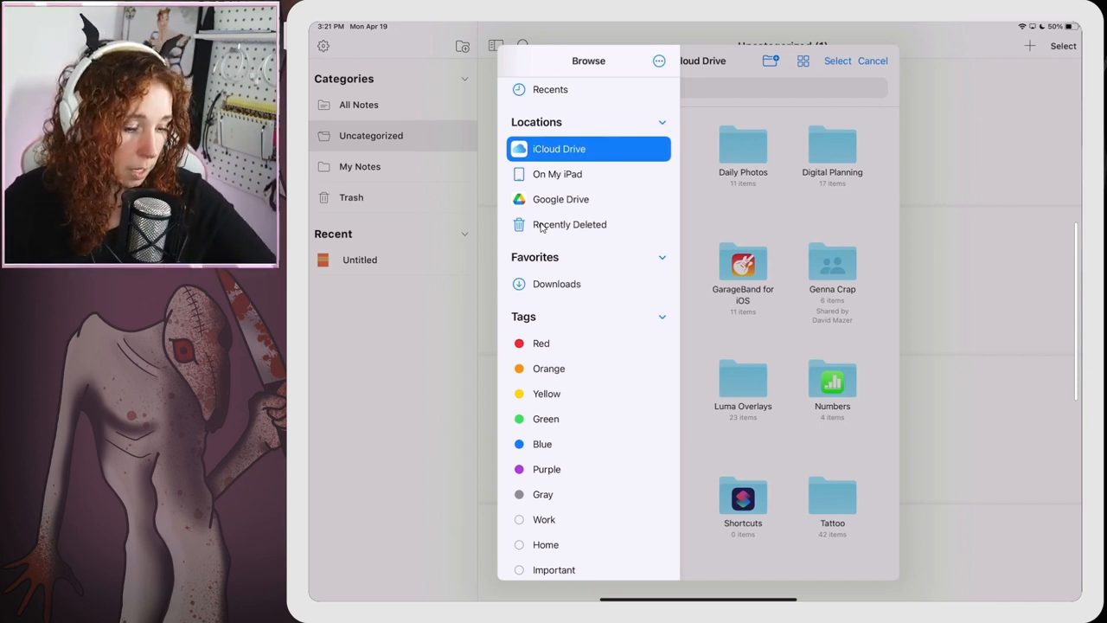
pyautogui.click(541, 228)
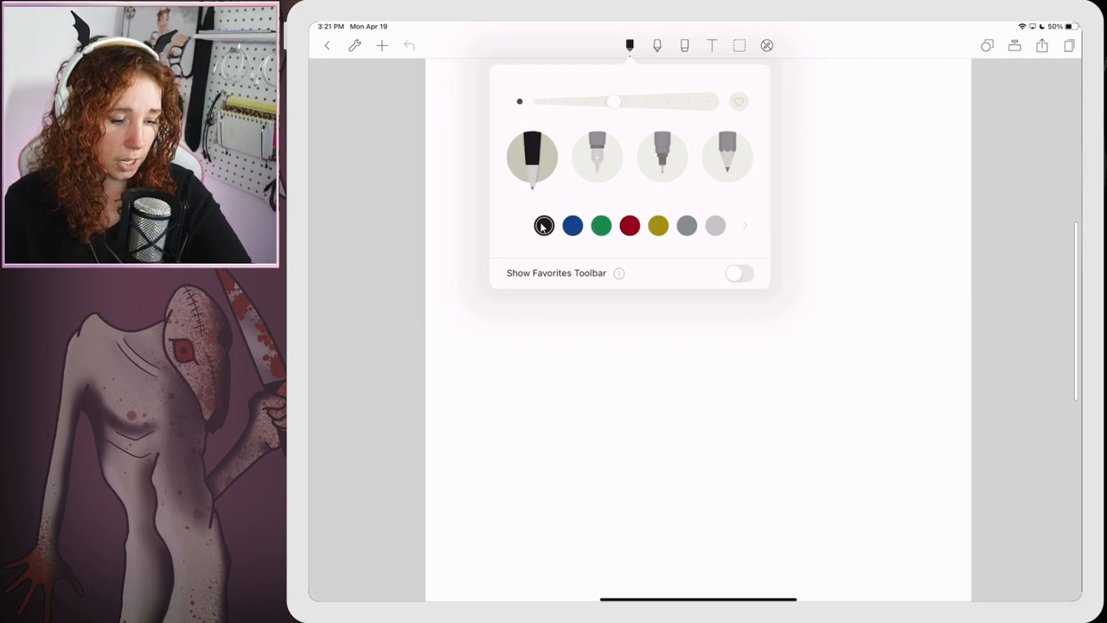
# Step: Thicken the pen stroke, enable the favourites pen bar and make the pen colour pink
pyautogui.moveTo(614, 101); pyautogui.dragTo(648, 101)
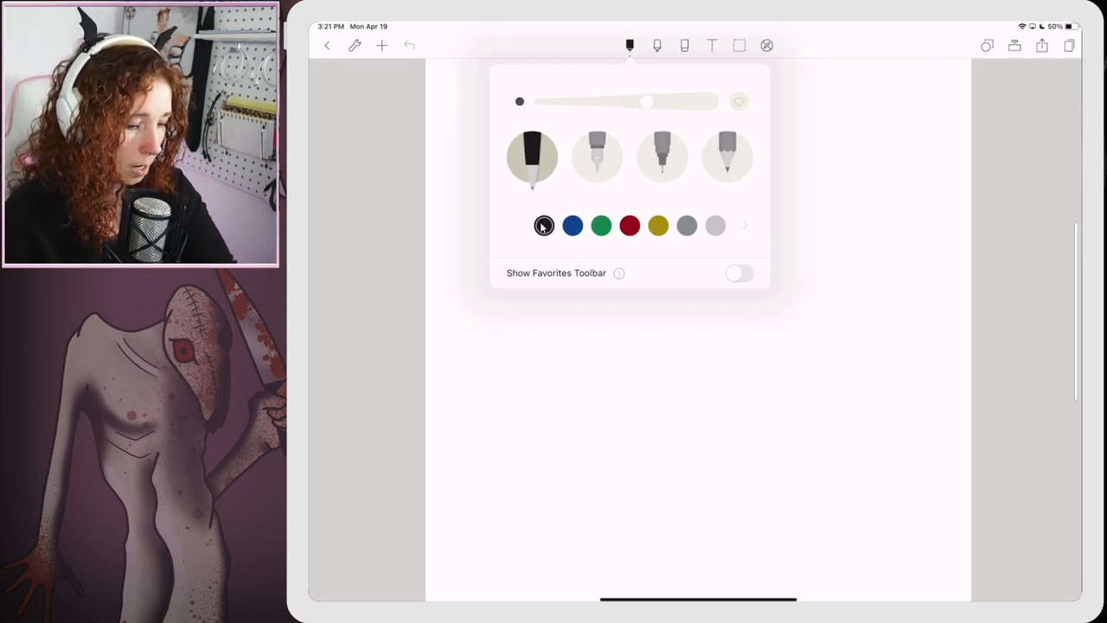
pyautogui.click(740, 273)
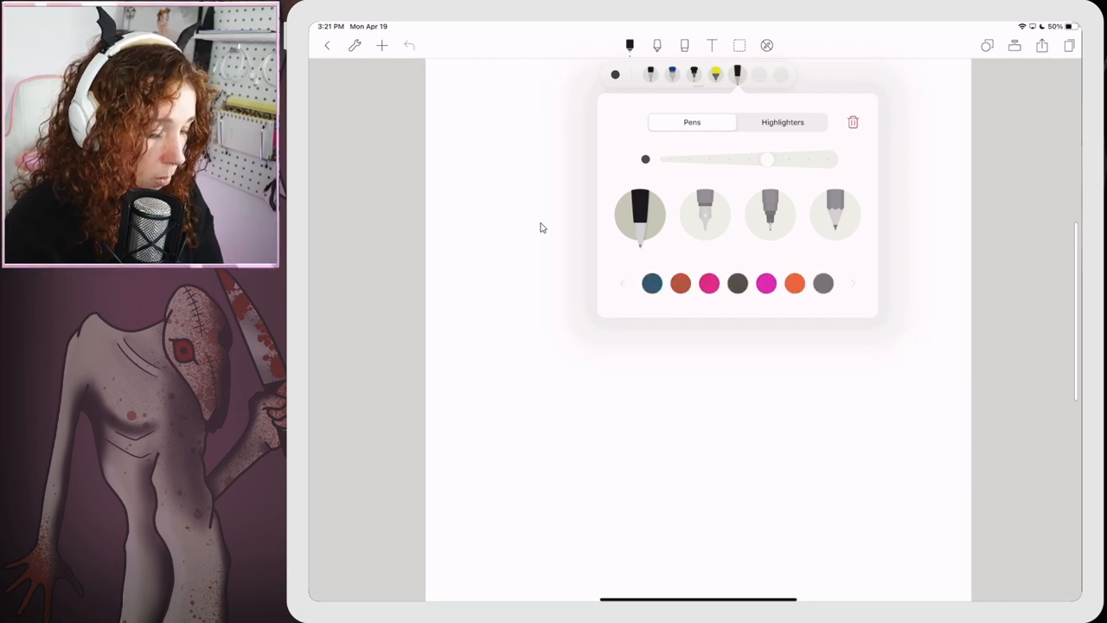
pyautogui.click(708, 283)
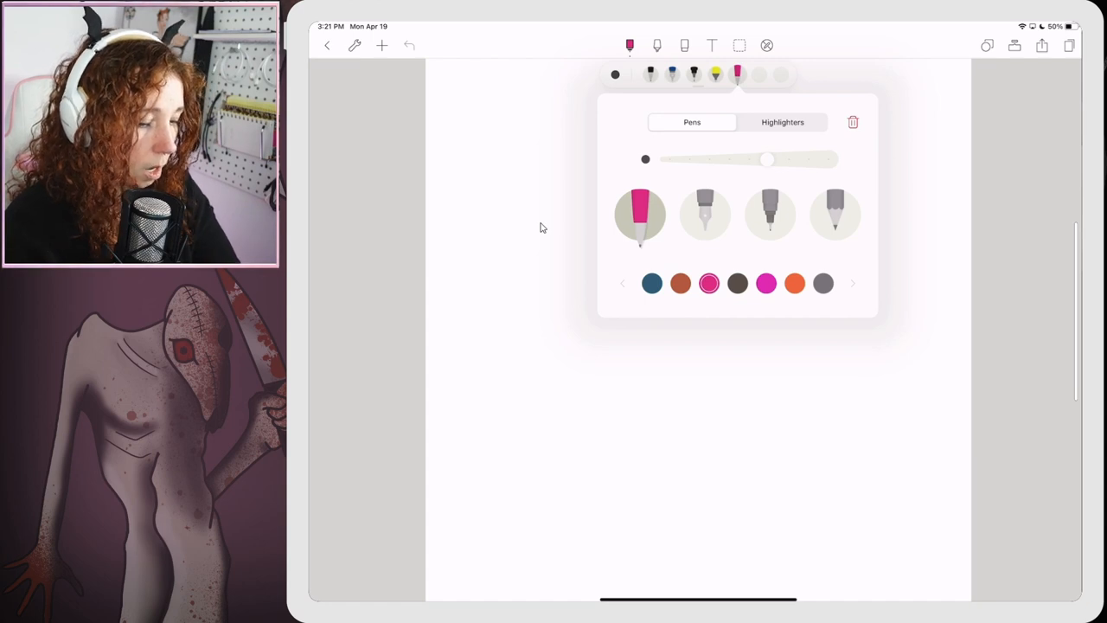
pyautogui.click(540, 228)
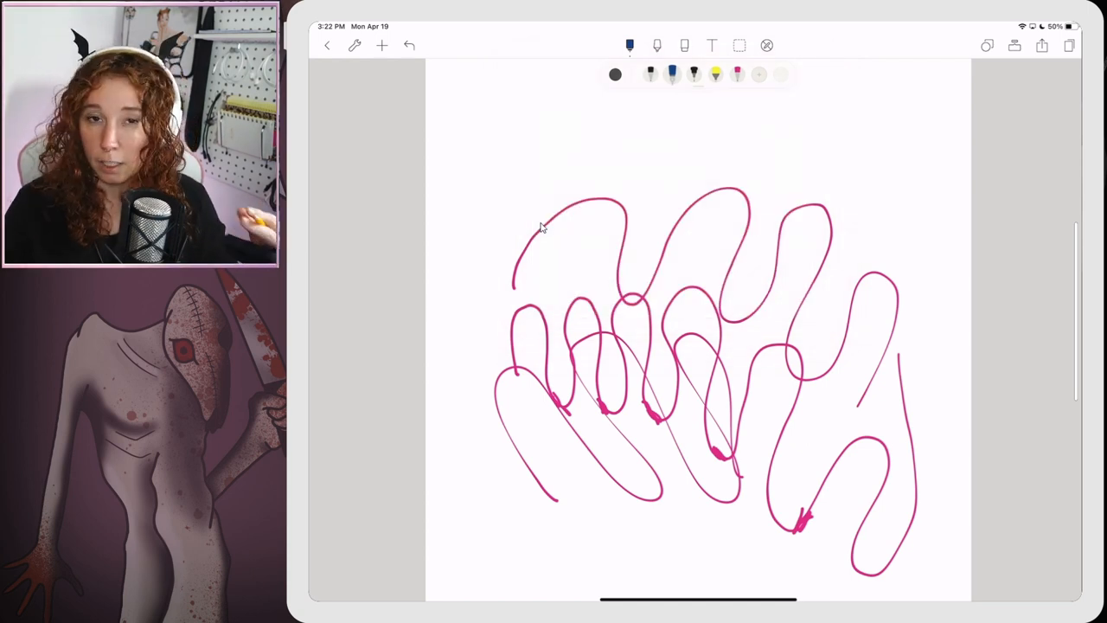
# Step: Draw two thick blue wavy strokes, then switch the pen to a thicker dark red
pyautogui.moveTo(597, 532); pyautogui.dragTo(762, 540)
pyautogui.moveTo(504, 221)
pyautogui.mouseDown()
pyautogui.moveTo(530, 173)
pyautogui.moveTo(541, 268)
pyautogui.moveTo(629, 180)
pyautogui.moveTo(666, 217)
pyautogui.moveTo(740, 346)
pyautogui.mouseUp()
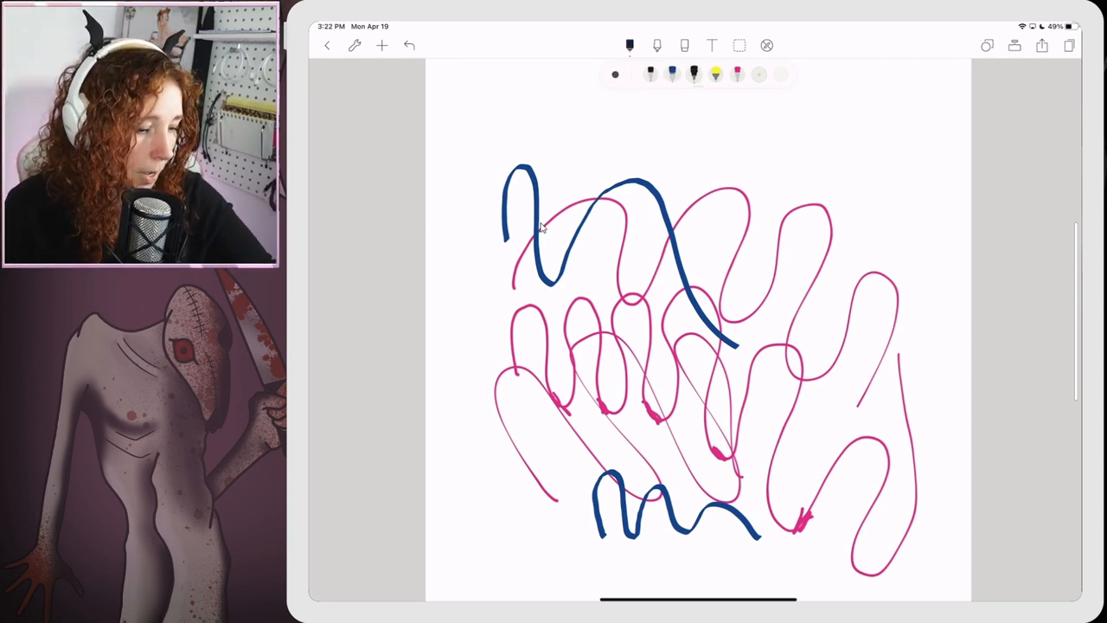
pyautogui.click(694, 283)
pyautogui.moveTo(705, 159); pyautogui.dragTo(766, 160)
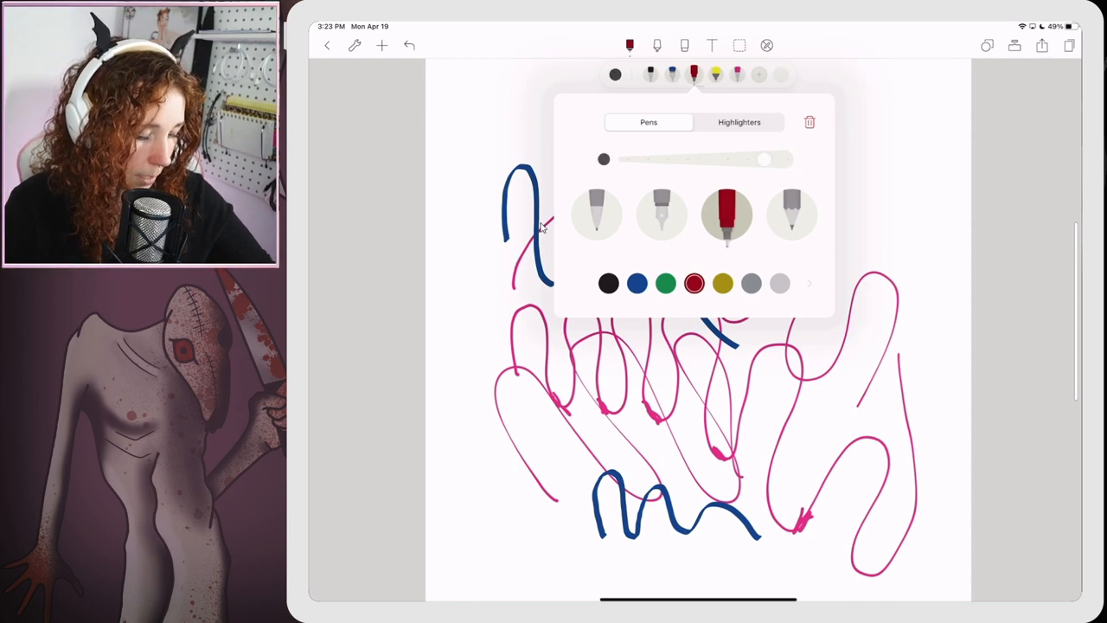
pyautogui.click(658, 389)
# Step: Draw dark-red waves at the top and right and two dark-red squiggles at top right
pyautogui.moveTo(653, 199); pyautogui.dragTo(736, 165)
pyautogui.moveTo(742, 428); pyautogui.dragTo(818, 316)
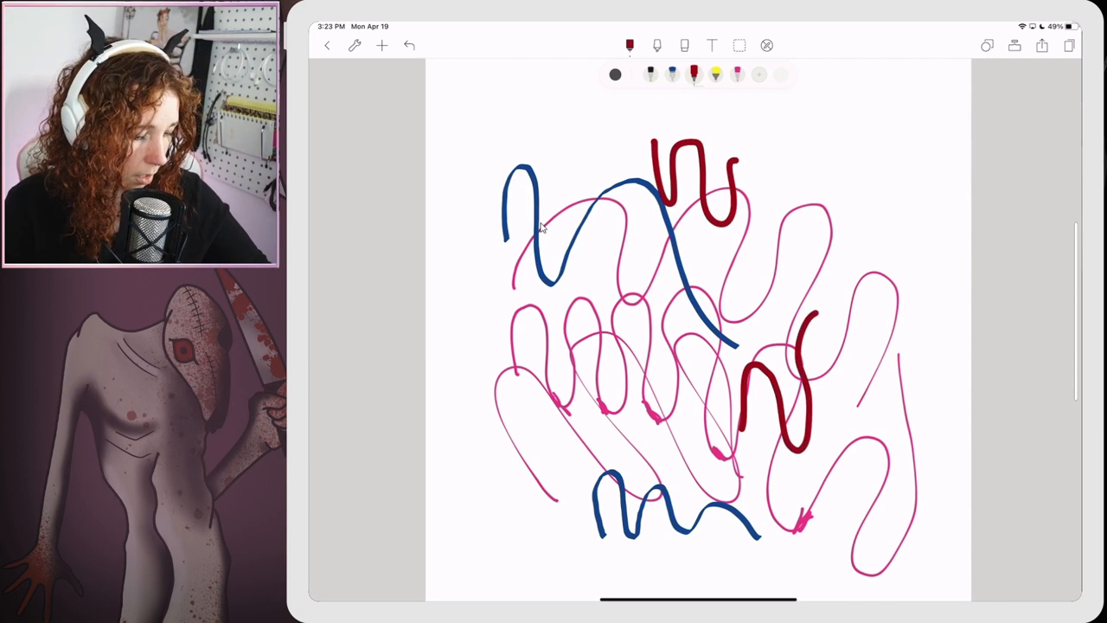
pyautogui.moveTo(791, 169); pyautogui.dragTo(881, 169)
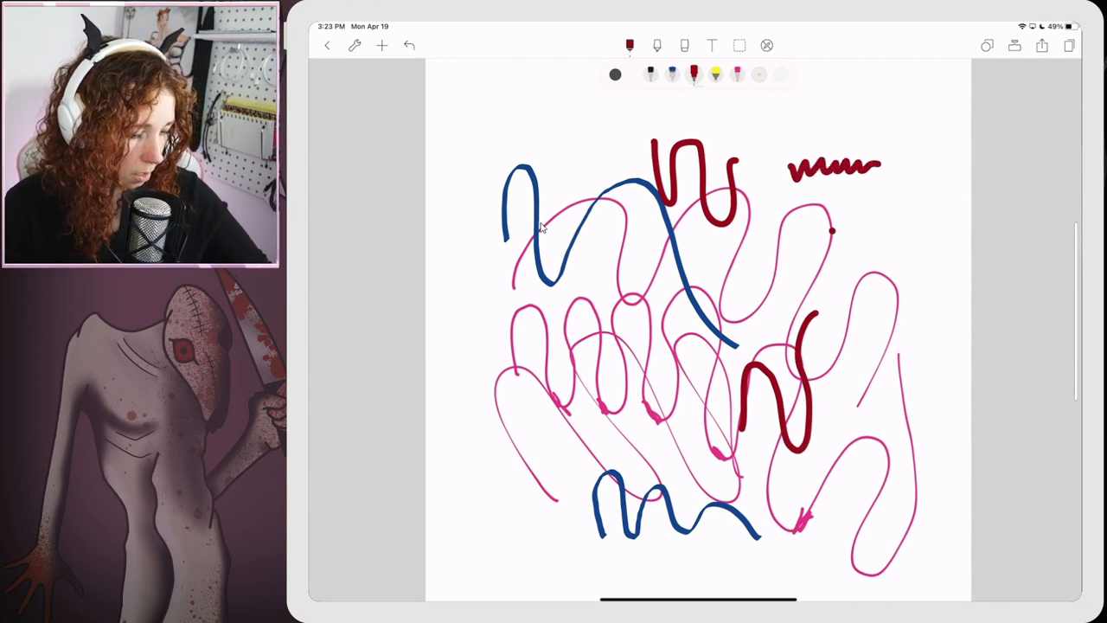
pyautogui.moveTo(831, 234); pyautogui.dragTo(913, 233)
pyautogui.click(657, 45)
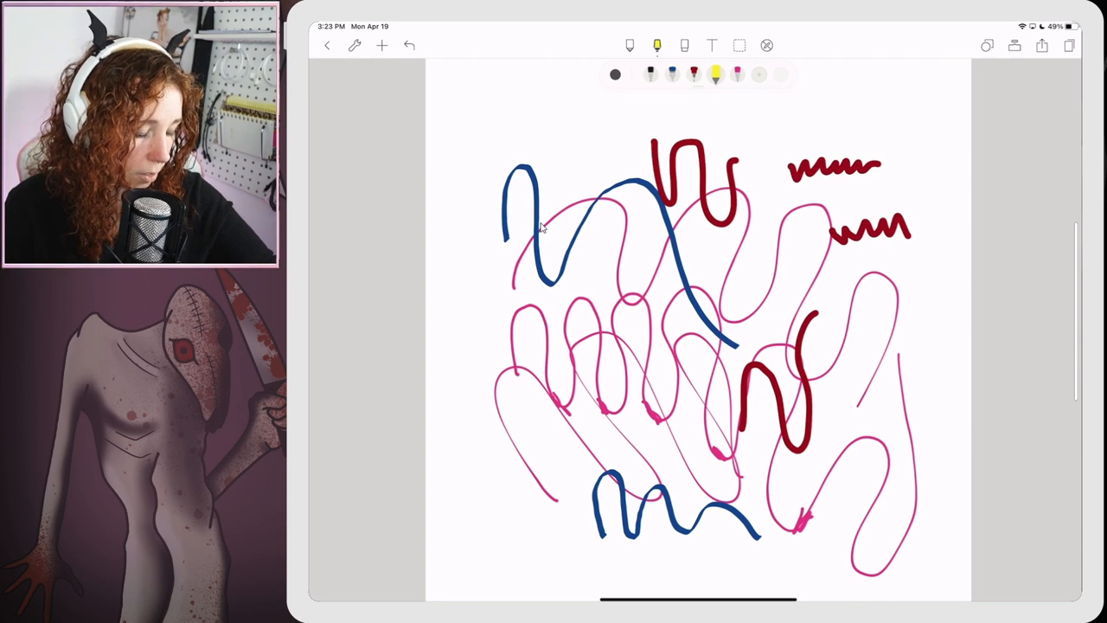
# Step: Add yellow highlighter patches over the upper scribbles and on the right, then take the dark-red pen
pyautogui.moveTo(562, 224)
pyautogui.mouseDown()
pyautogui.moveTo(597, 268)
pyautogui.moveTo(648, 199)
pyautogui.mouseUp()
pyautogui.moveTo(649, 259)
pyautogui.mouseDown()
pyautogui.moveTo(701, 285)
pyautogui.moveTo(740, 277)
pyautogui.mouseUp()
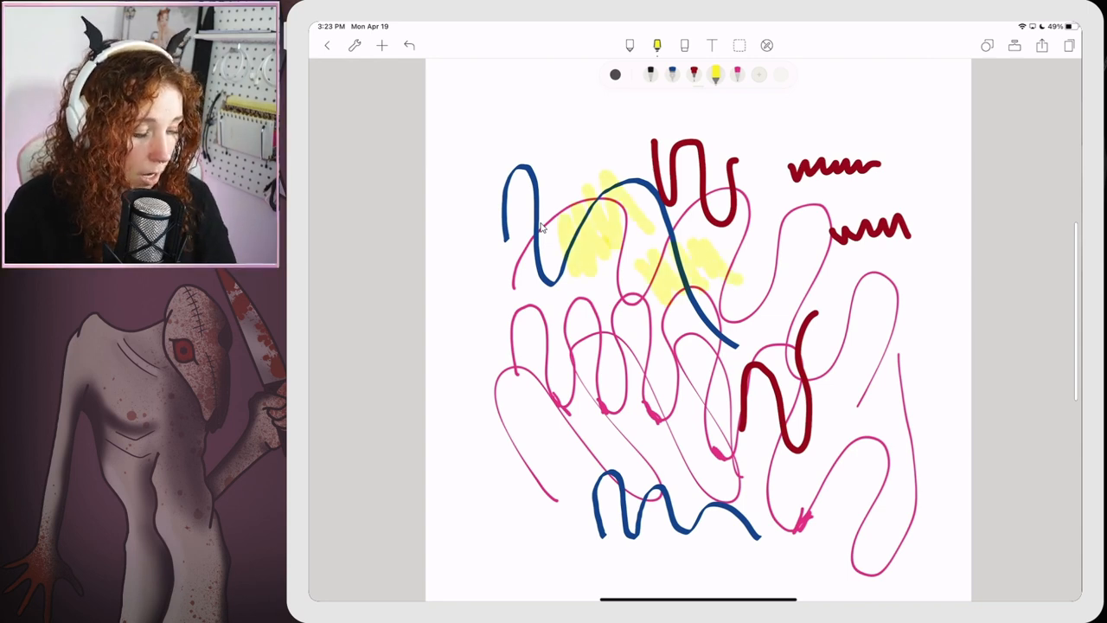
pyautogui.moveTo(831, 367); pyautogui.dragTo(817, 424)
pyautogui.moveTo(817, 372); pyautogui.dragTo(843, 432)
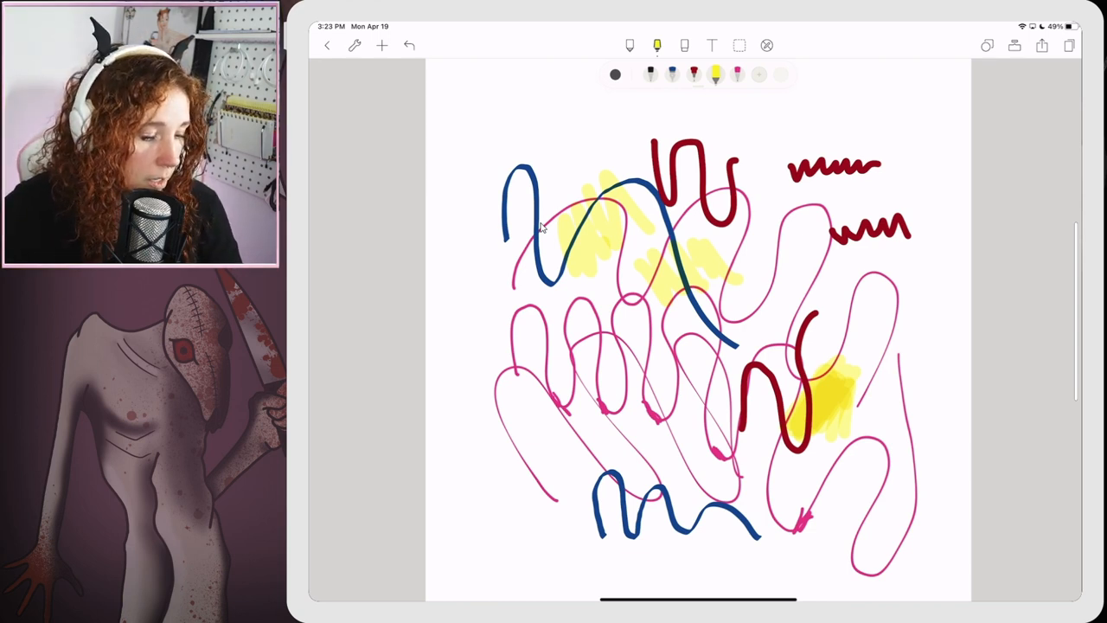
pyautogui.click(693, 73)
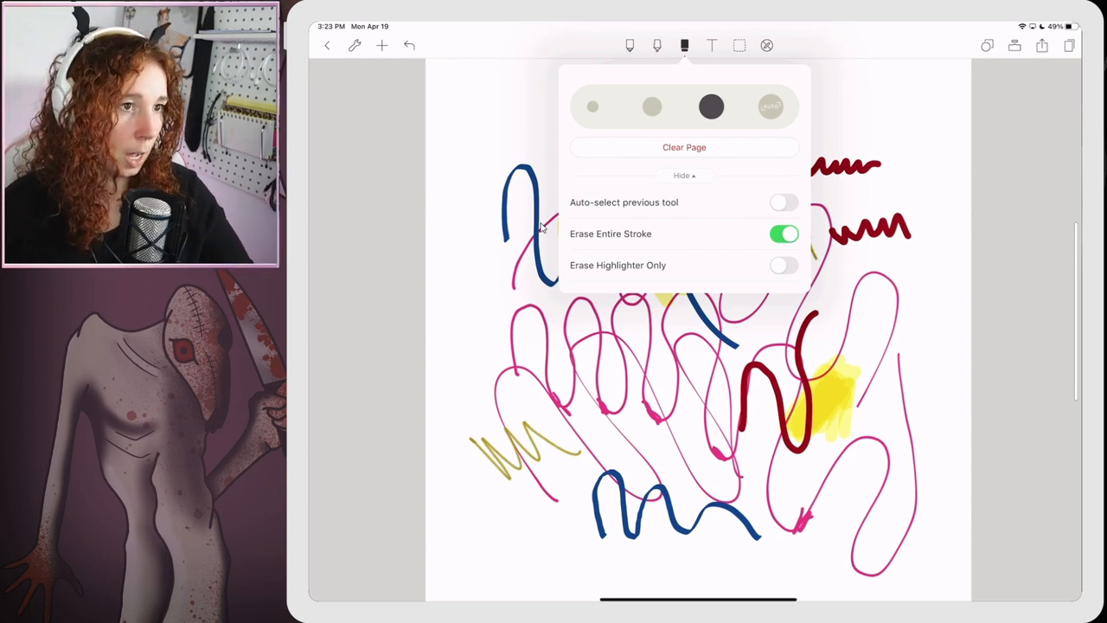
# Step: Keep whole-stroke erasing on and erase the pink, red and yellow strokes at the top and right
pyautogui.click(784, 234)
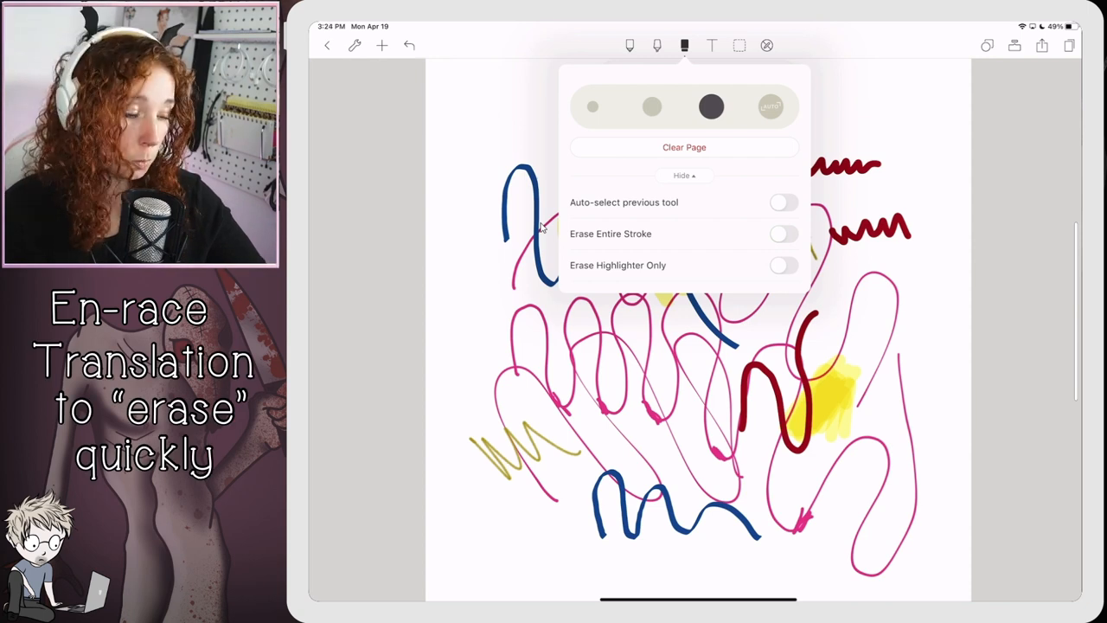
pyautogui.click(783, 234)
pyautogui.click(692, 389)
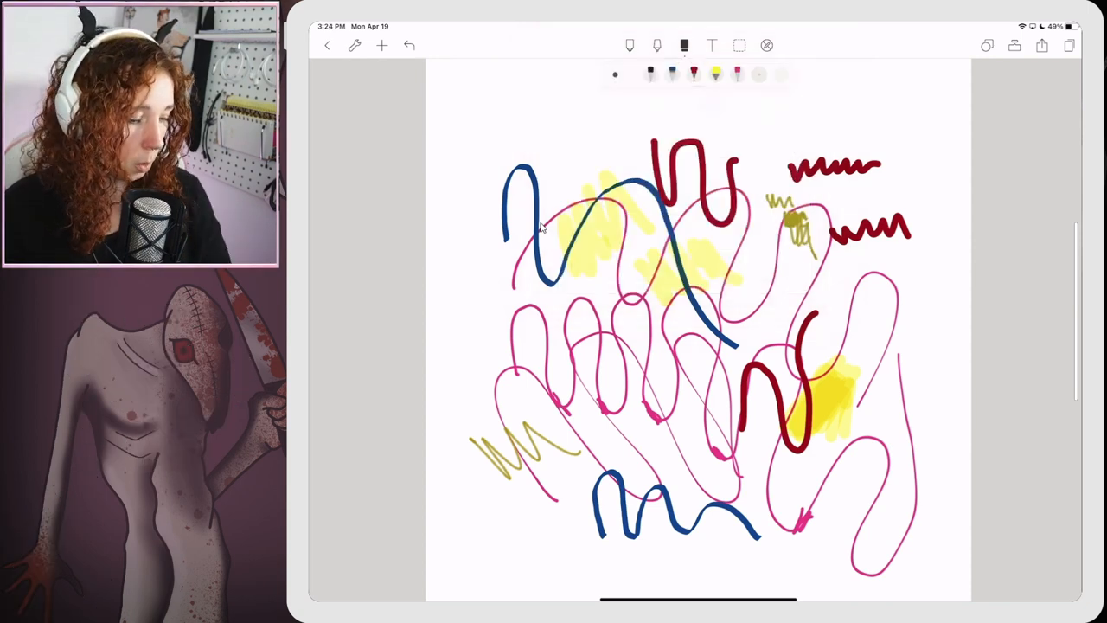
pyautogui.moveTo(896, 290); pyautogui.dragTo(865, 363)
pyautogui.moveTo(891, 232)
pyautogui.mouseDown()
pyautogui.moveTo(848, 169)
pyautogui.moveTo(787, 204)
pyautogui.moveTo(800, 238)
pyautogui.moveTo(614, 225)
pyautogui.moveTo(822, 398)
pyautogui.moveTo(770, 415)
pyautogui.moveTo(704, 317)
pyautogui.moveTo(692, 380)
pyautogui.moveTo(571, 320)
pyautogui.moveTo(536, 390)
pyautogui.moveTo(720, 453)
pyautogui.mouseUp()
pyautogui.moveTo(720, 454)
pyautogui.mouseDown()
pyautogui.moveTo(796, 515)
pyautogui.moveTo(900, 372)
pyautogui.moveTo(709, 260)
pyautogui.mouseUp()
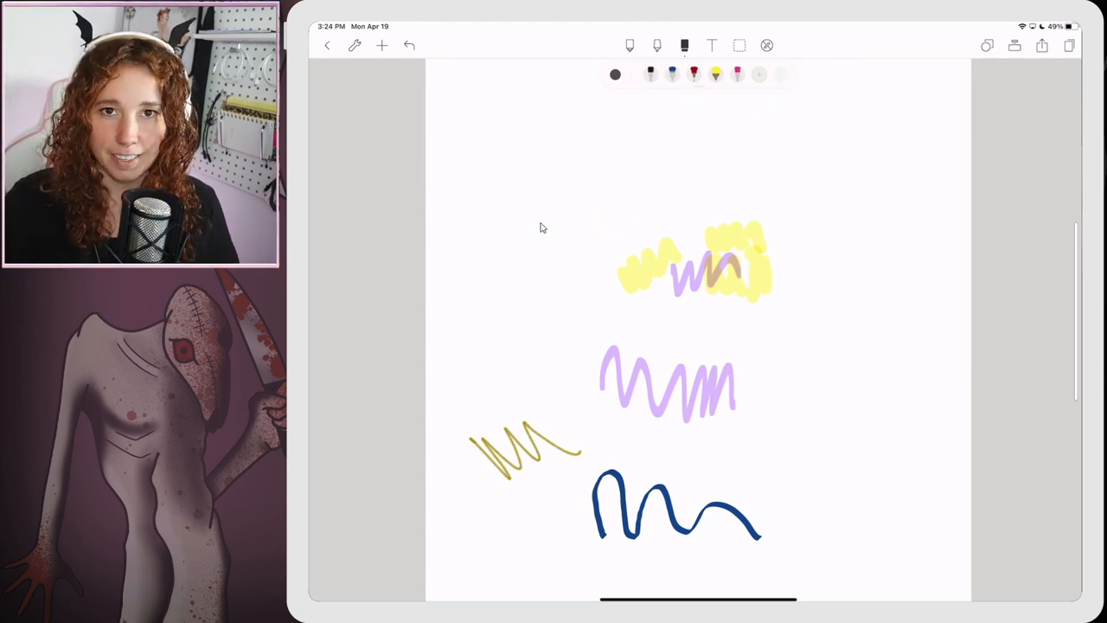
# Step: With the Text tool place a text box near the top of the page and finish typing it
pyautogui.press('t')
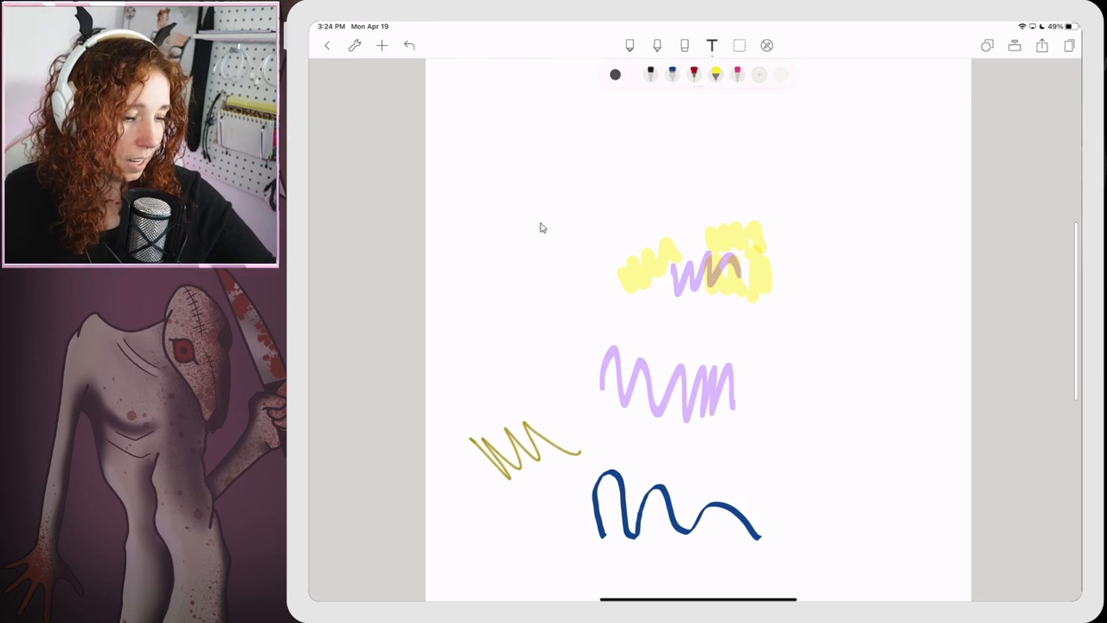
pyautogui.click(702, 132)
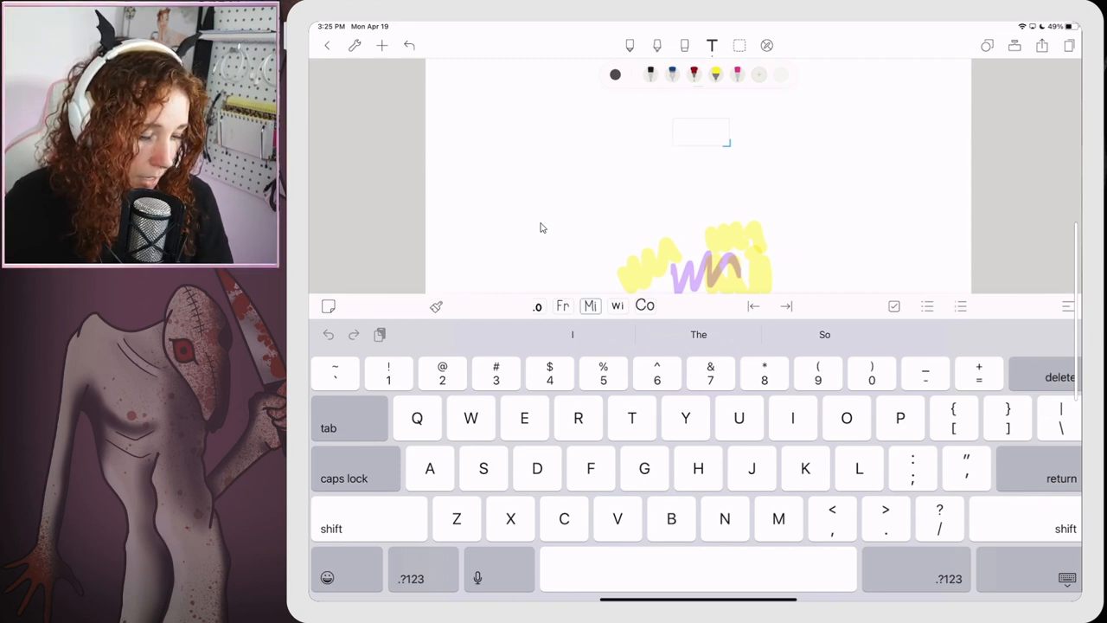
pyautogui.write('Hfcbjk')
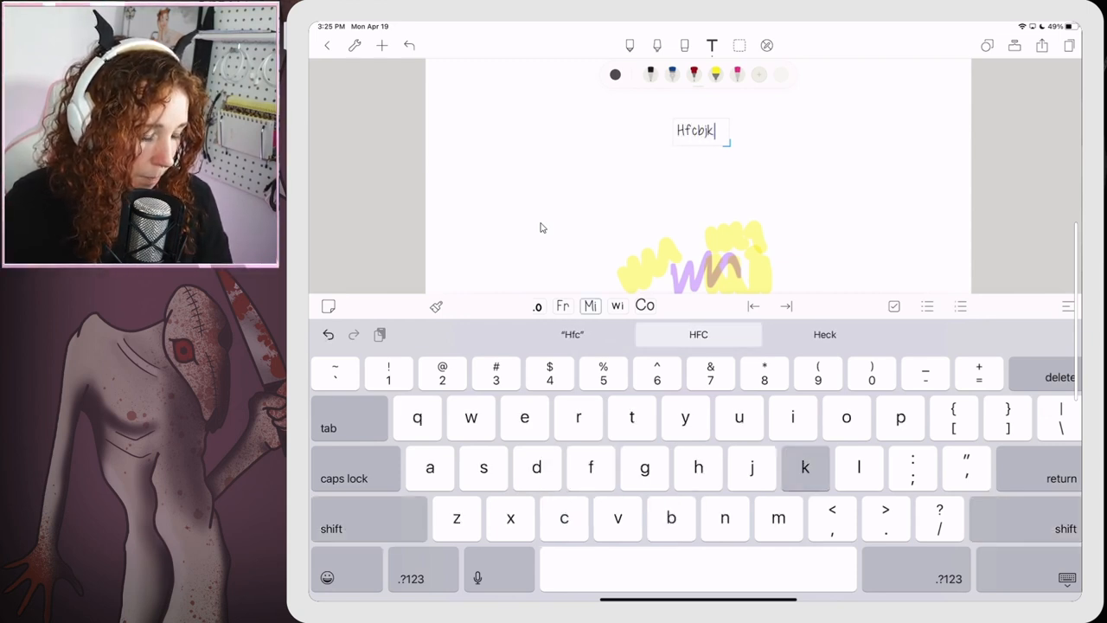
pyautogui.write('mn')
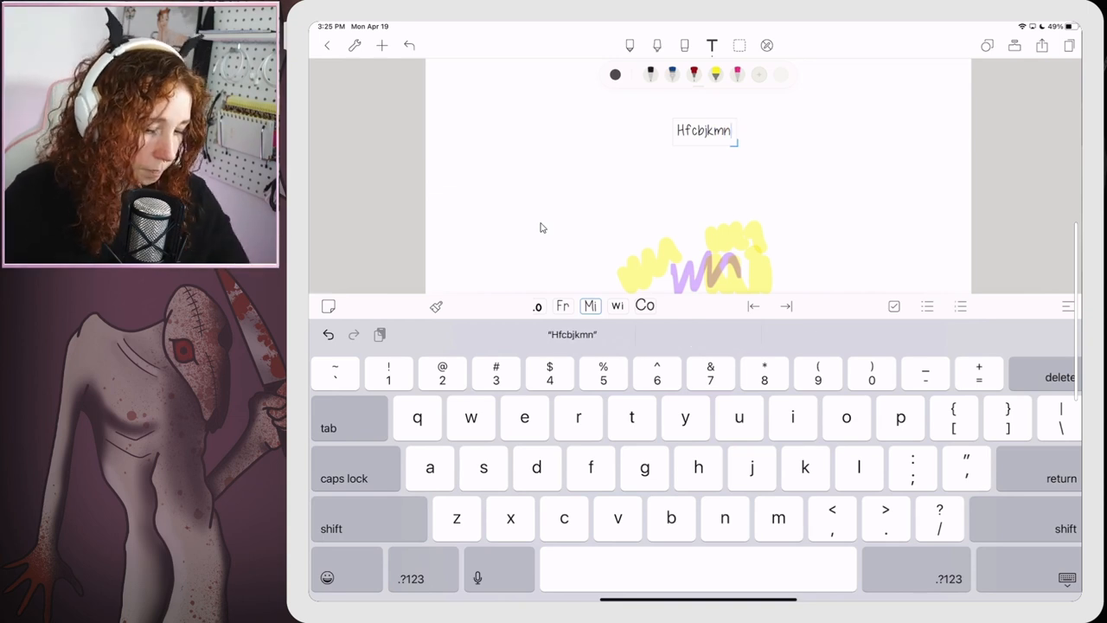
pyautogui.click(544, 228)
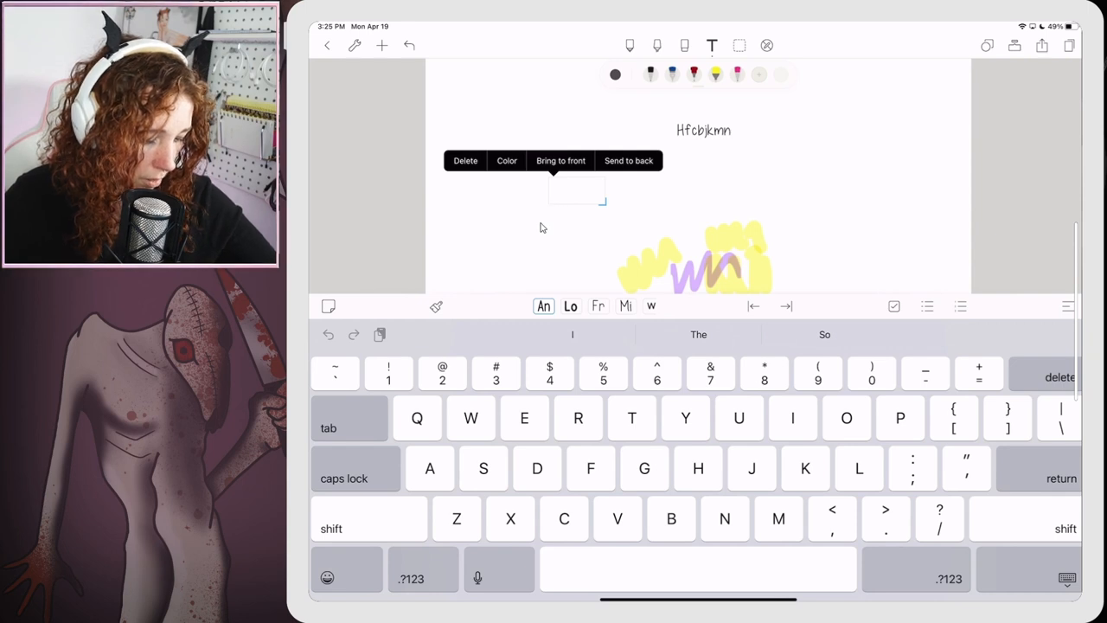
pyautogui.write('Test')
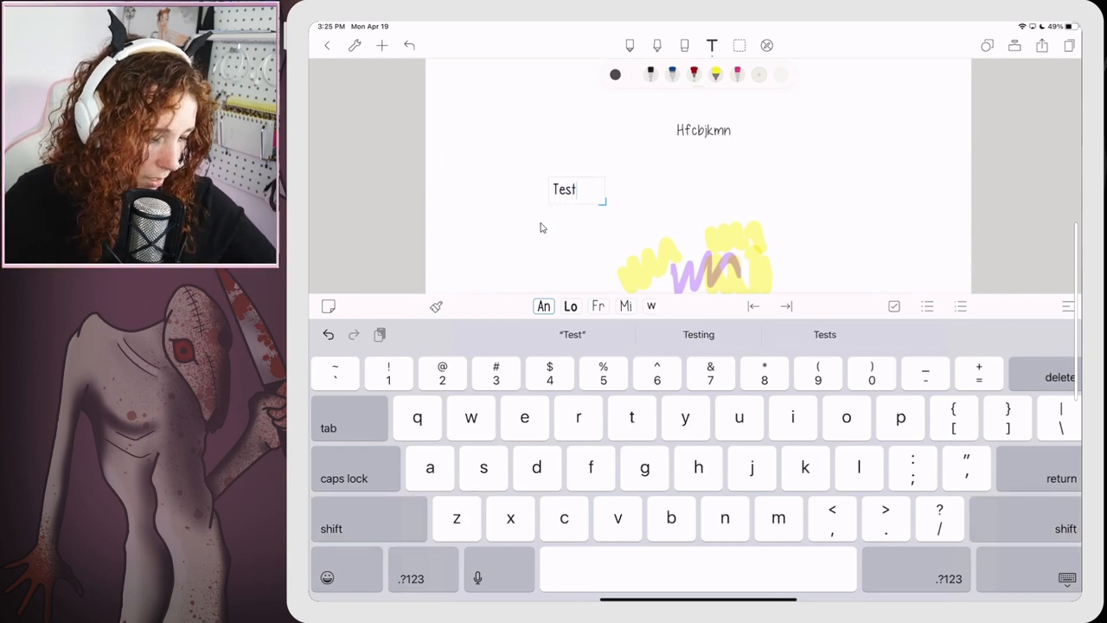
# Step: Finish the Test text box and commit a second box reading hgfx to the page
pyautogui.press('Return')
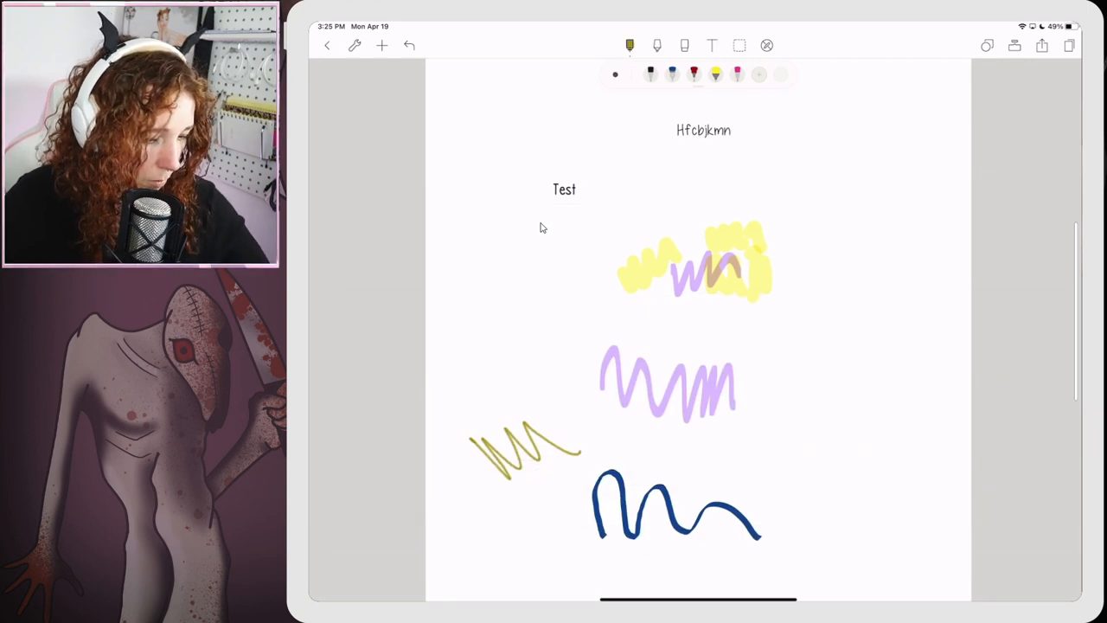
pyautogui.click(543, 227)
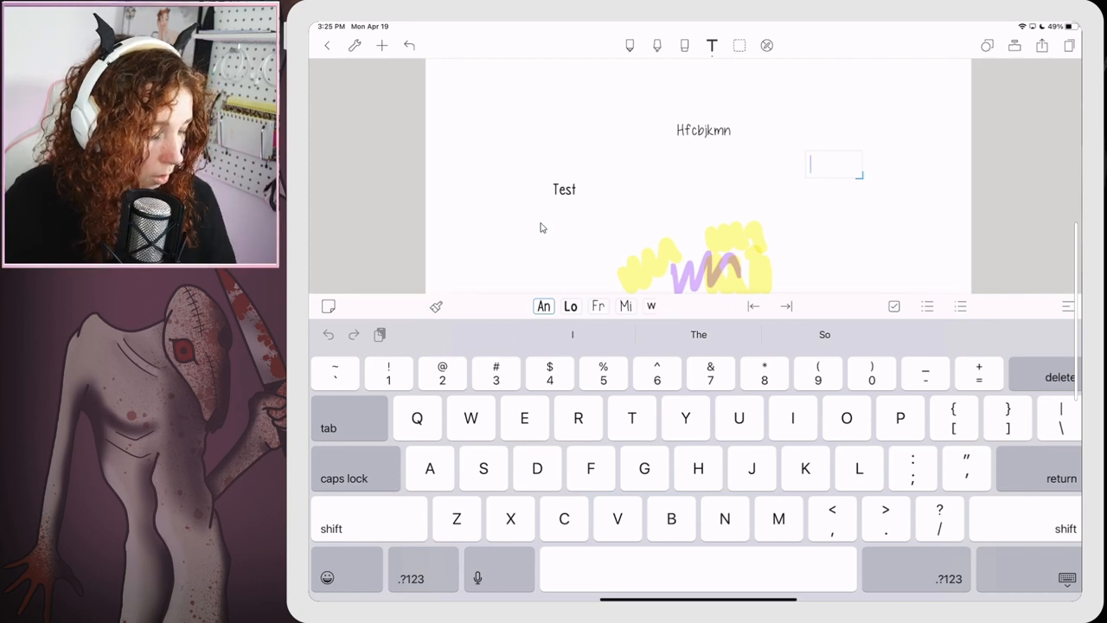
pyautogui.write('hgfx')
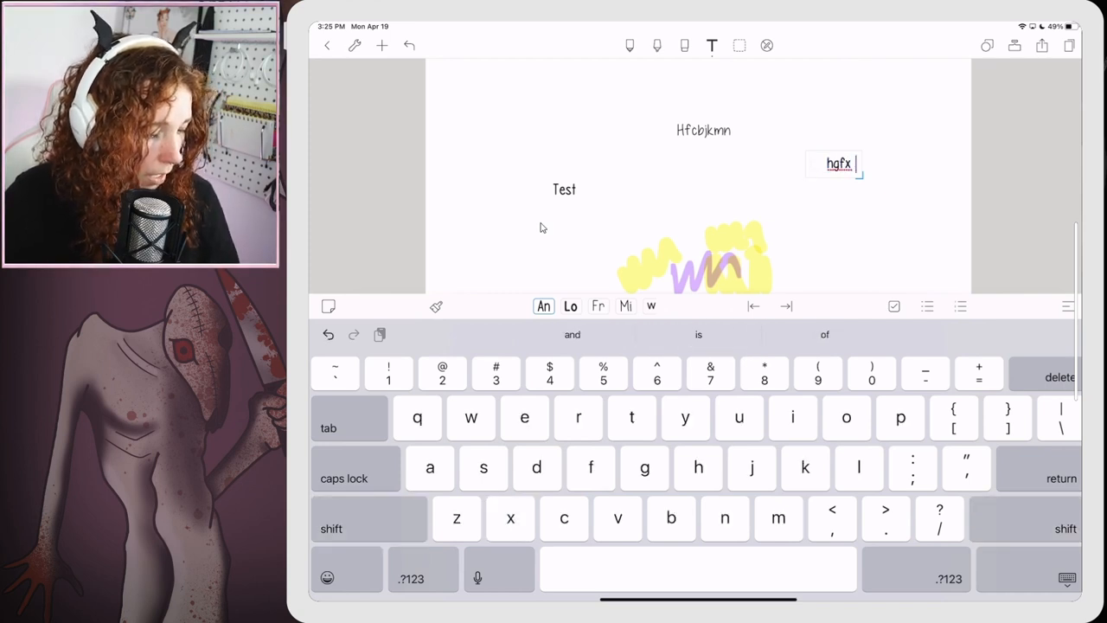
pyautogui.click(1067, 578)
pyautogui.scroll(5, 542, 228)
pyautogui.scroll(5, 542, 228)
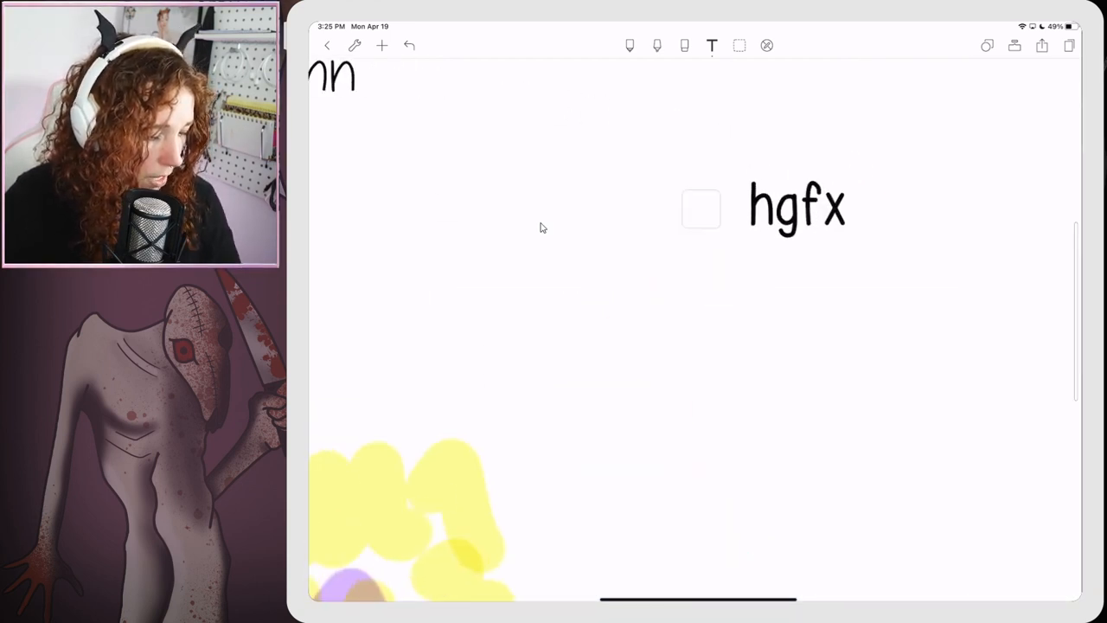
pyautogui.scroll(3, 542, 227)
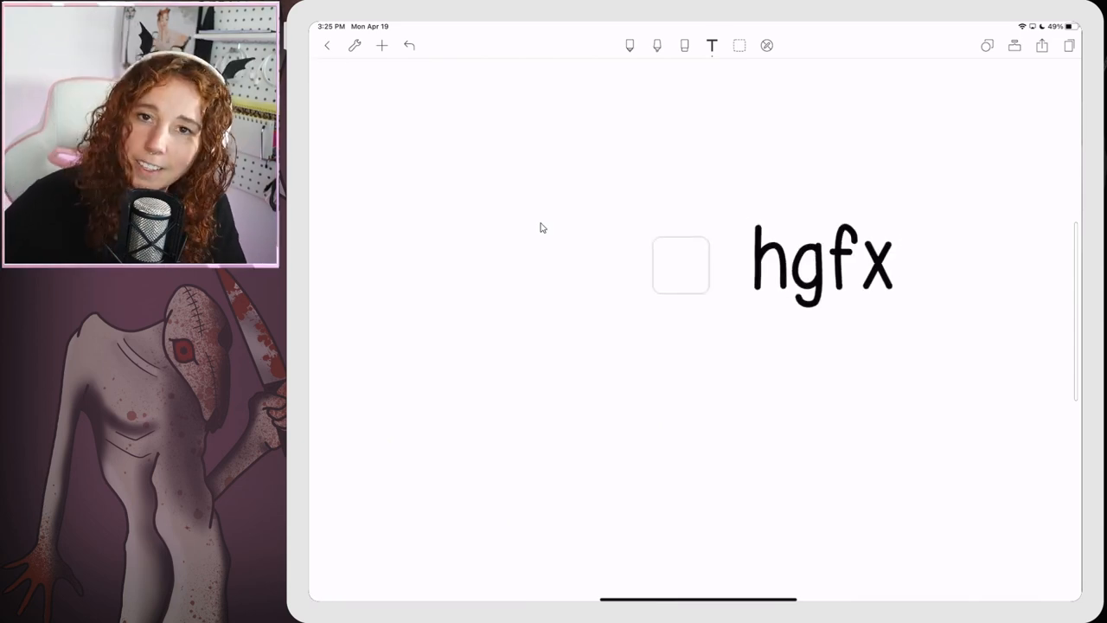
pyautogui.scroll(-5, 541, 228)
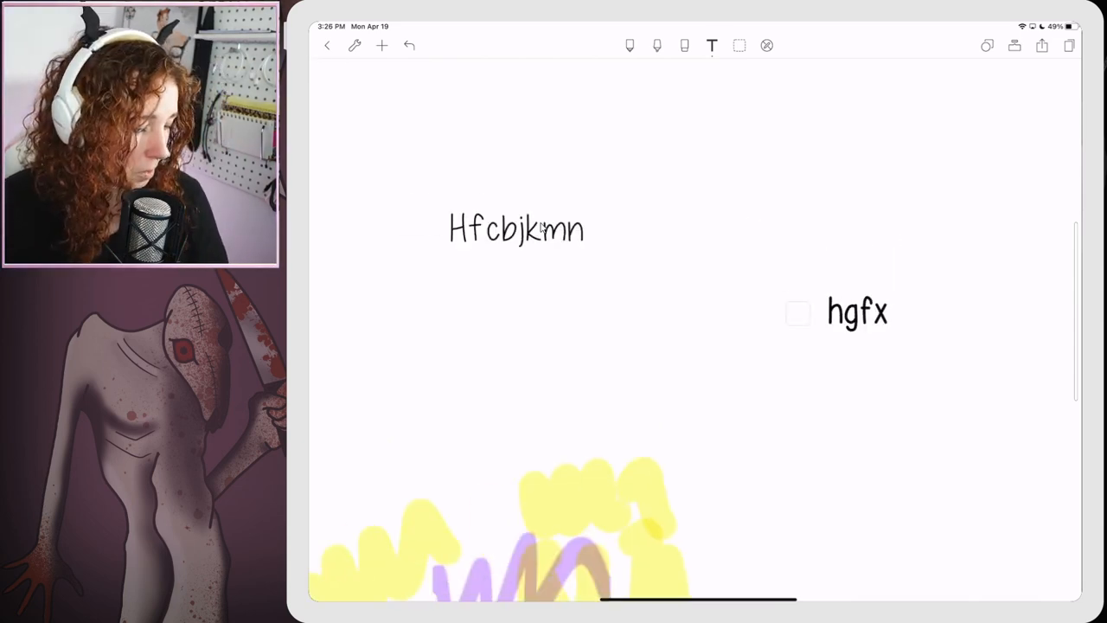
pyautogui.scroll(-3, 542, 228)
pyautogui.scroll(-4, 541, 227)
pyautogui.scroll(-2, 541, 228)
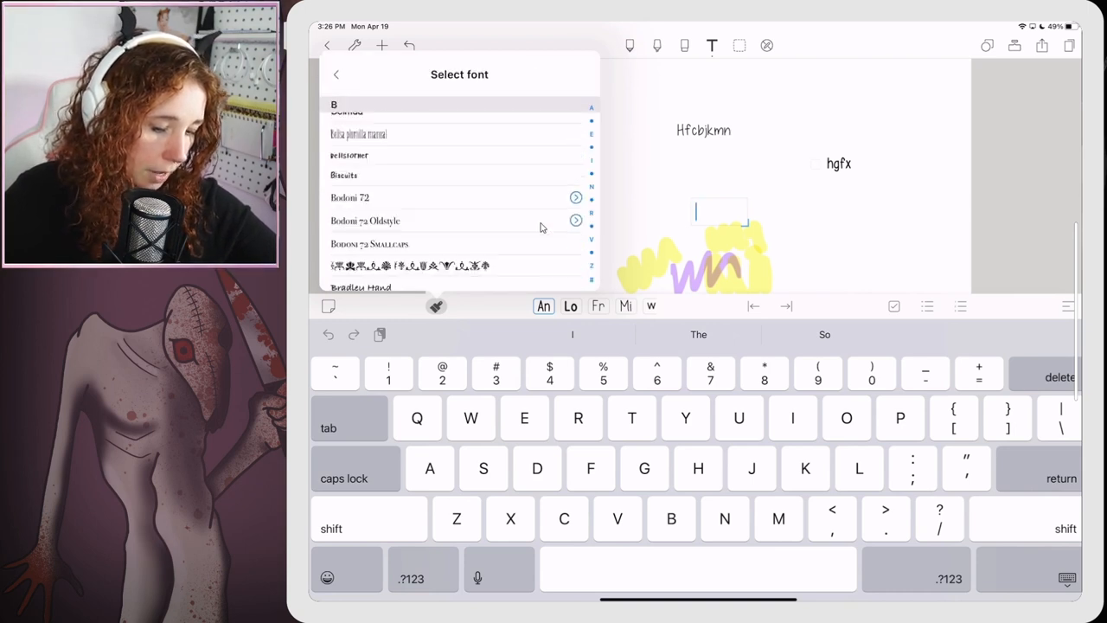
pyautogui.scroll(-4, 541, 226)
pyautogui.scroll(-4, 541, 227)
pyautogui.scroll(-3, 541, 227)
pyautogui.scroll(-2, 541, 227)
pyautogui.scroll(-3, 541, 227)
pyautogui.scroll(-4, 541, 227)
pyautogui.scroll(-3, 541, 227)
pyautogui.scroll(-2, 541, 227)
# Step: Choose the Judaiah font, raise the size to 39pt, save the style as a favourite and finish the sample text
pyautogui.click(458, 174)
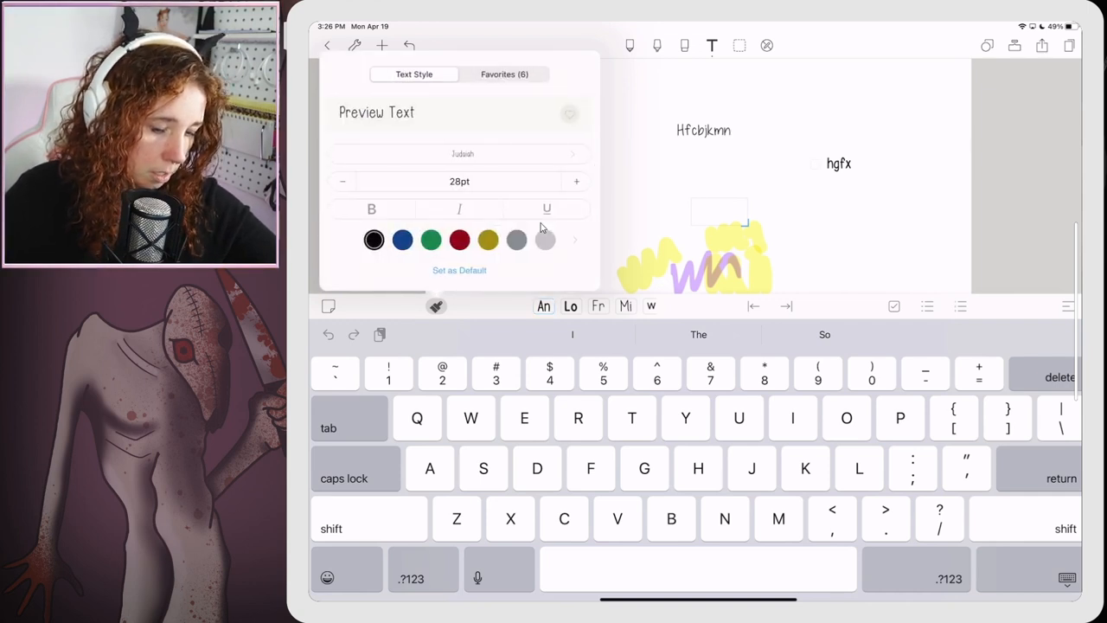
pyautogui.click(576, 181)
pyautogui.click(576, 181)
pyautogui.click(576, 181)
pyautogui.click(576, 181)
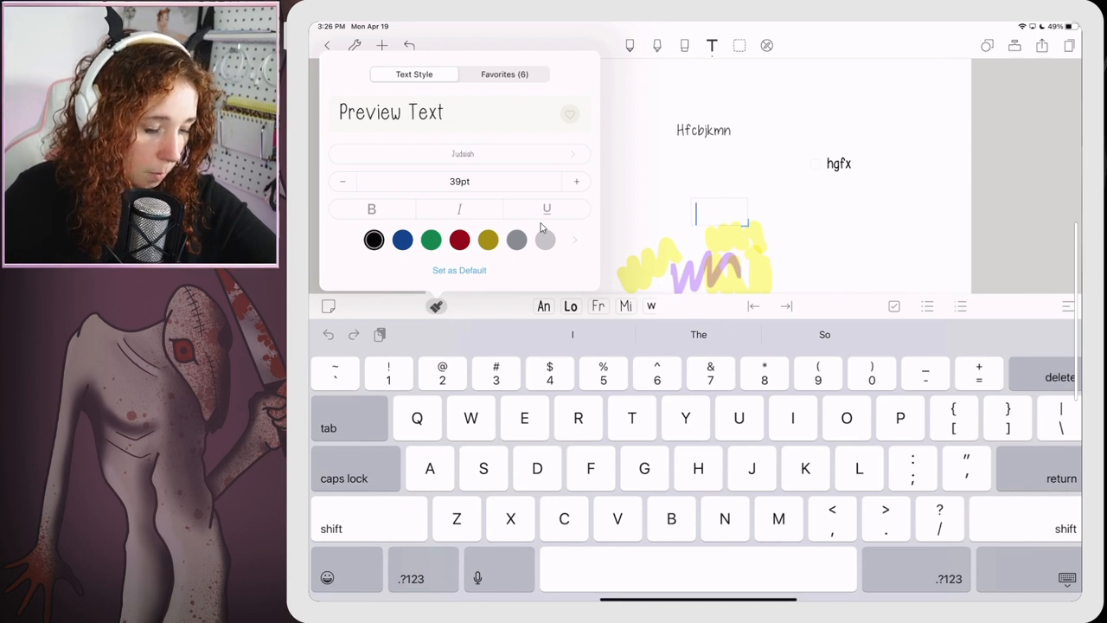
pyautogui.click(569, 114)
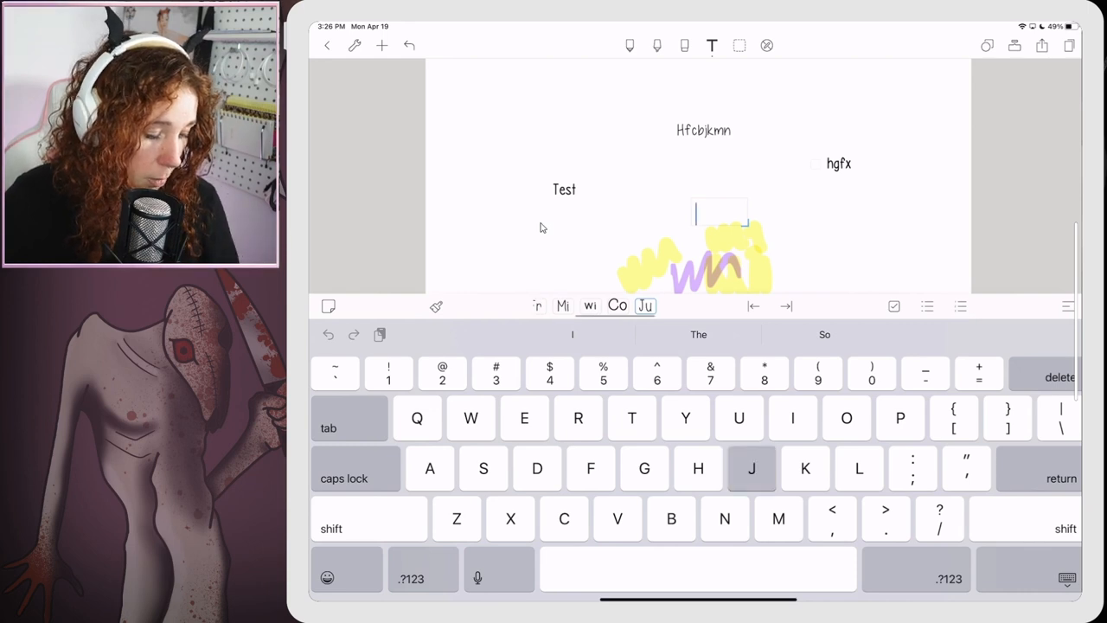
pyautogui.write('Jhurdxvhkl')
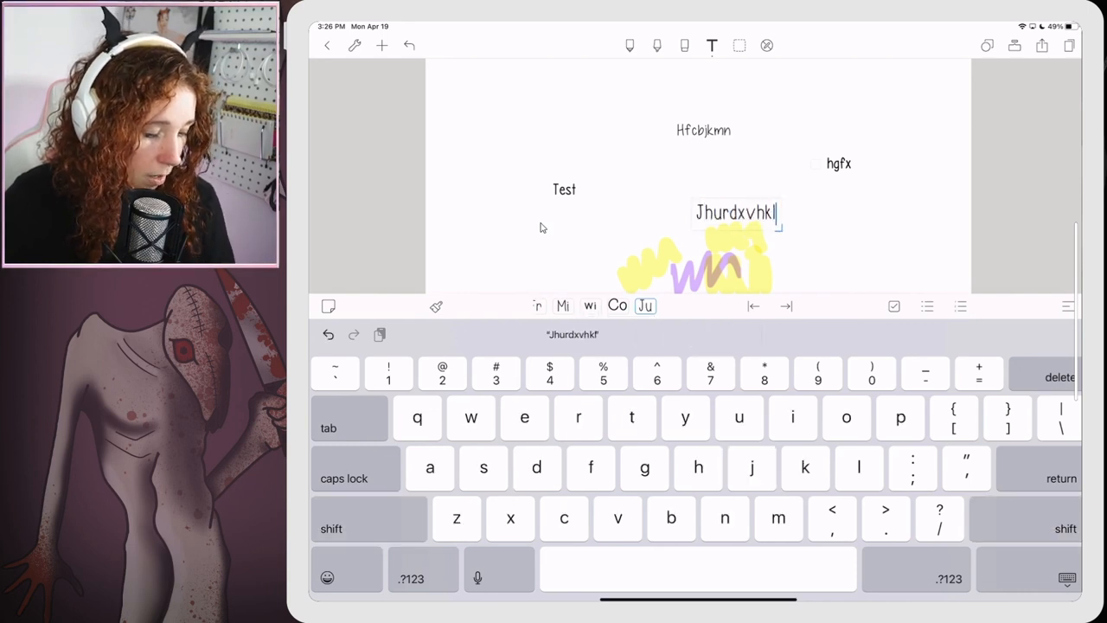
pyautogui.click(1068, 578)
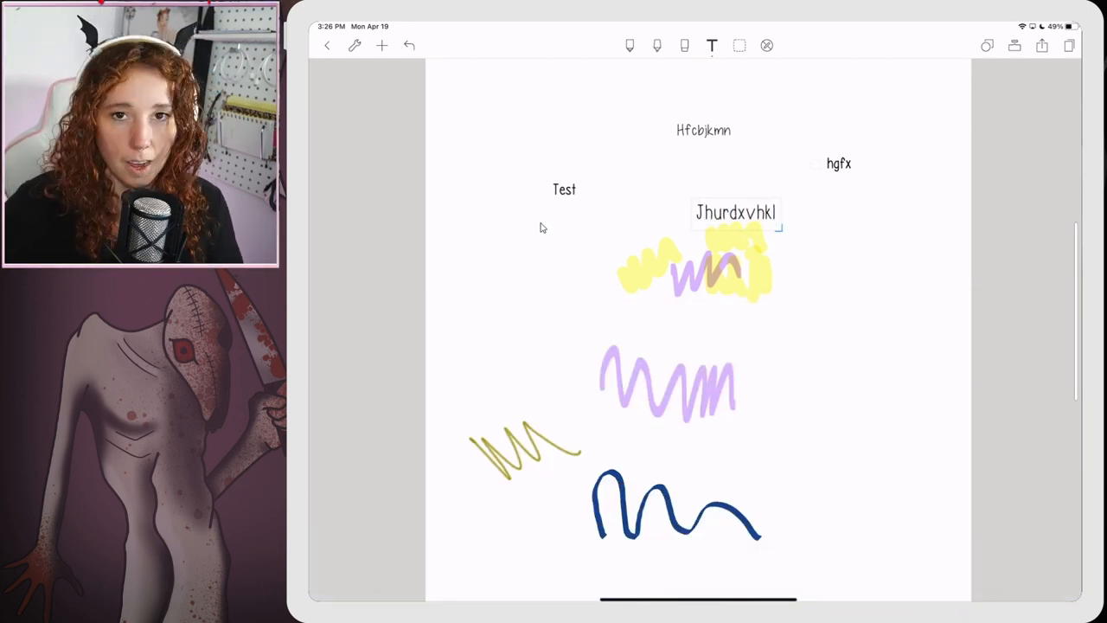
# Step: Move the Jhurdxvhkl text box down beside the purple scribble
pyautogui.moveTo(735, 213); pyautogui.dragTo(848, 357)
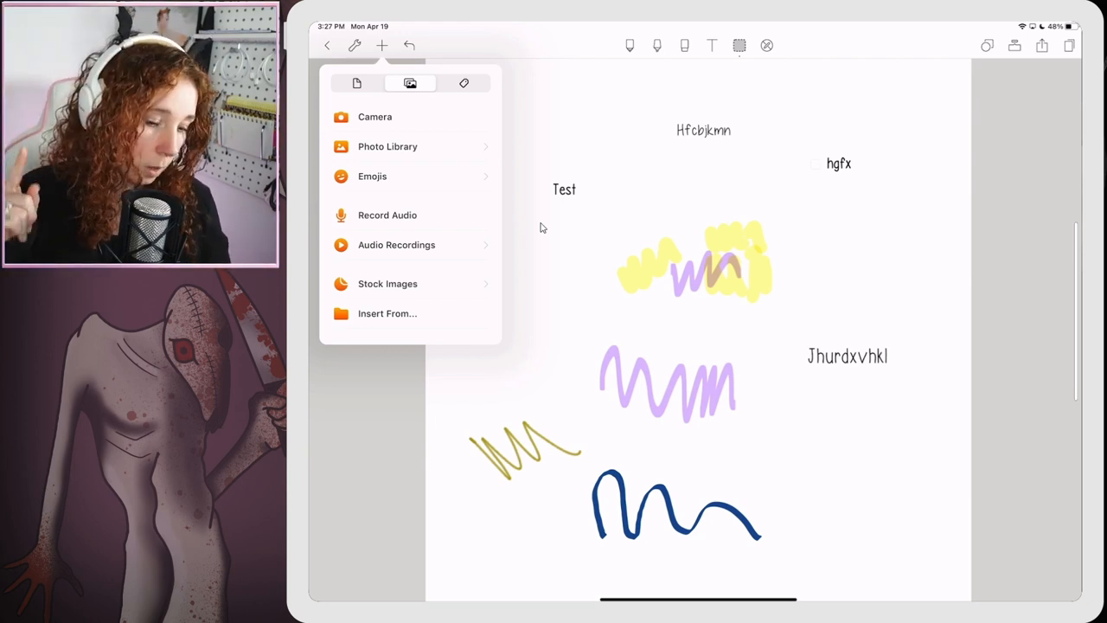
# Step: Peek at the photo library albums, then place octopus emojis from the emoji collection and close the picker
pyautogui.click(387, 147)
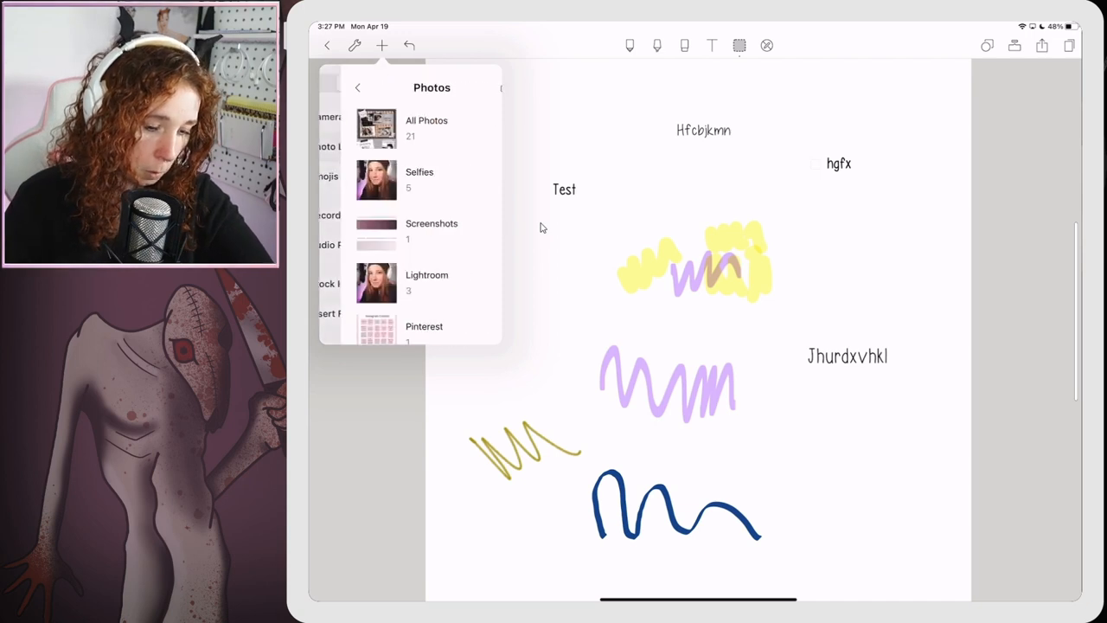
pyautogui.click(335, 87)
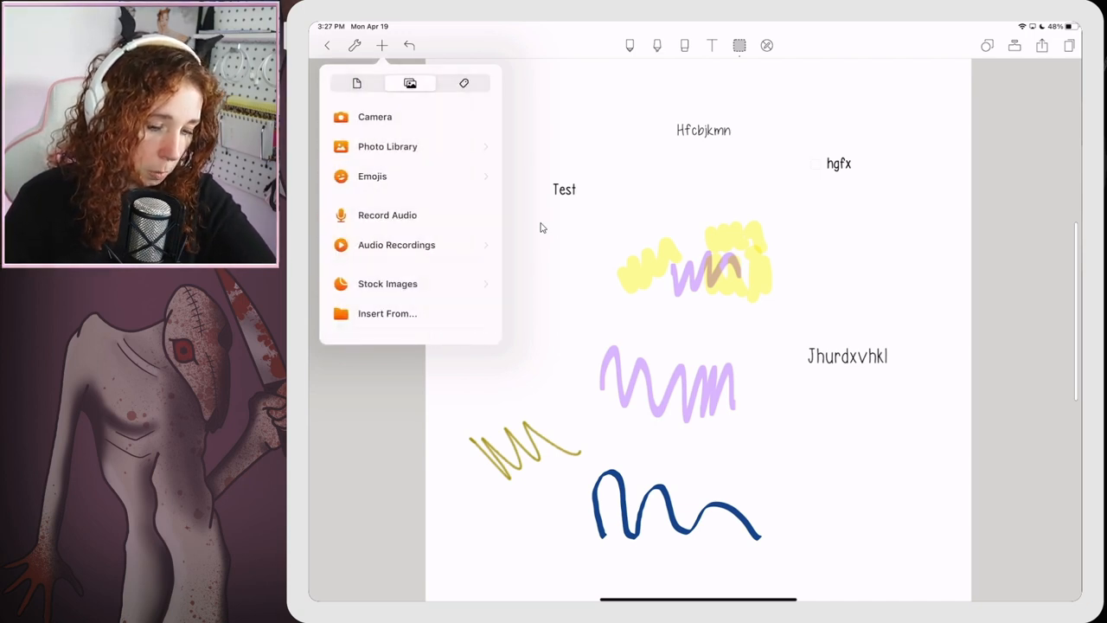
pyautogui.click(373, 176)
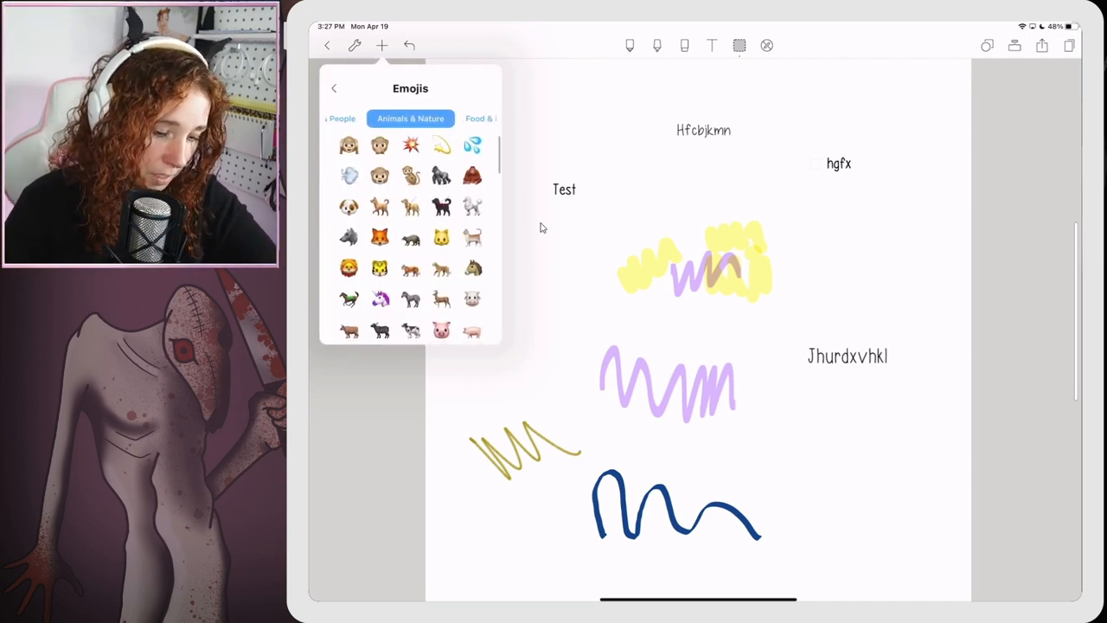
pyautogui.scroll(-5, 411, 243)
pyautogui.scroll(-5, 411, 243)
pyautogui.scroll(-3, 410, 243)
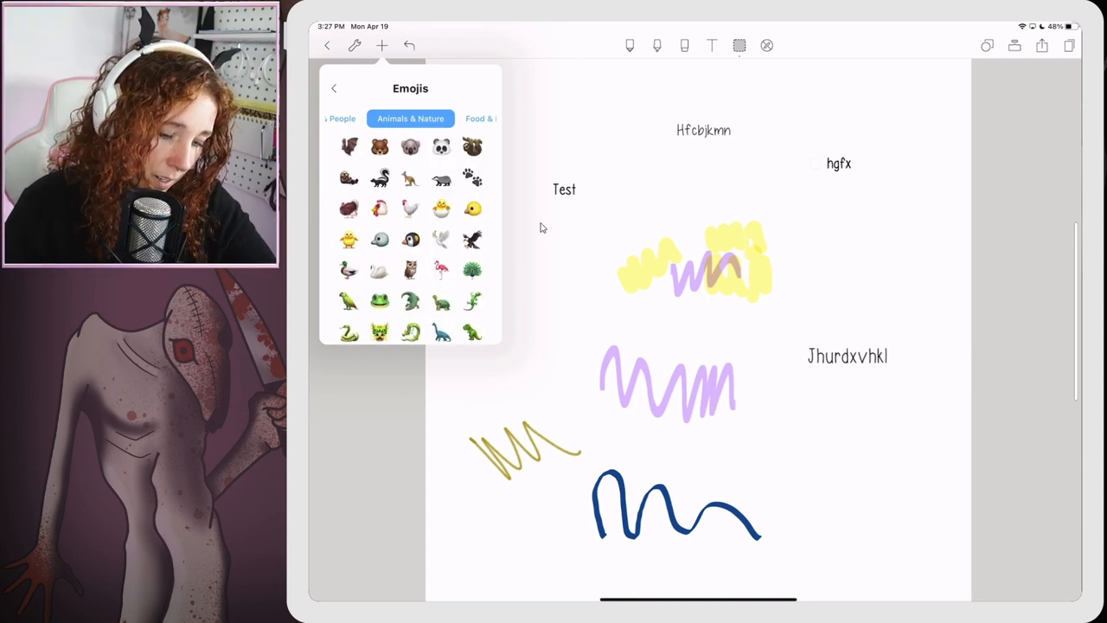
pyautogui.scroll(-3, 410, 242)
pyautogui.click(540, 228)
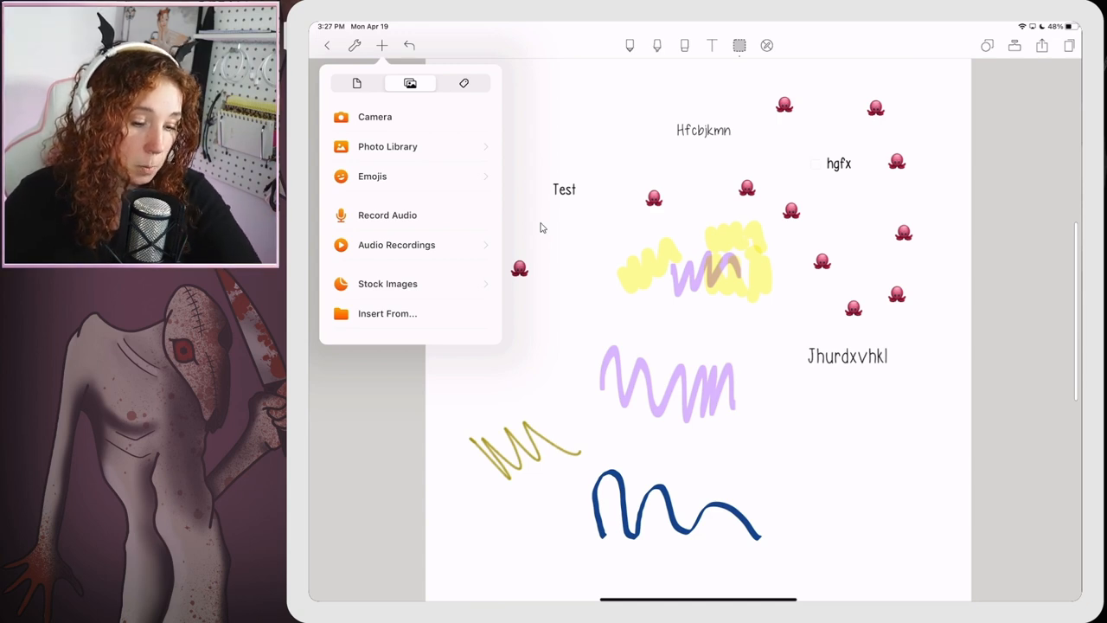
# Step: Browse the Pixabay stock library, compare Unsplash, and switch to the Illustrations results
pyautogui.click(396, 245)
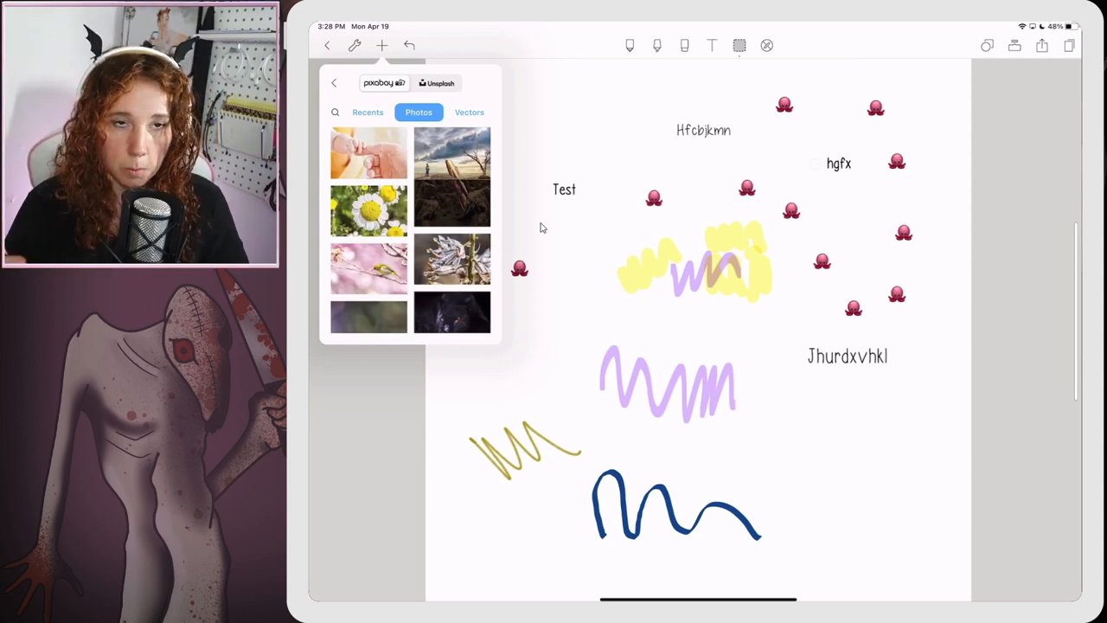
pyautogui.scroll(-5, 411, 229)
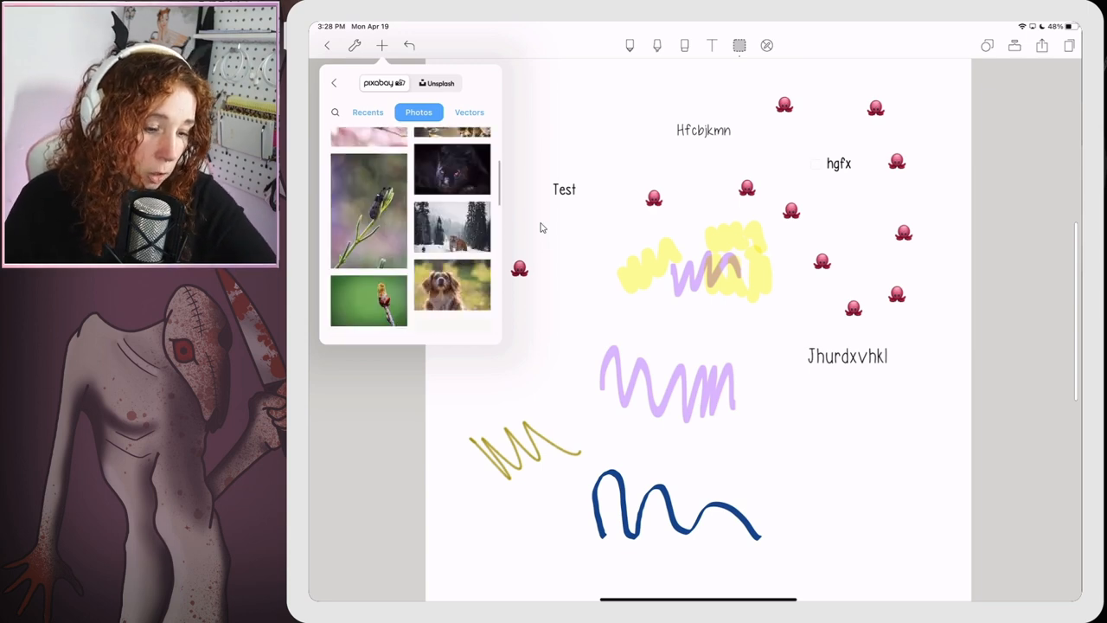
pyautogui.scroll(-5, 411, 229)
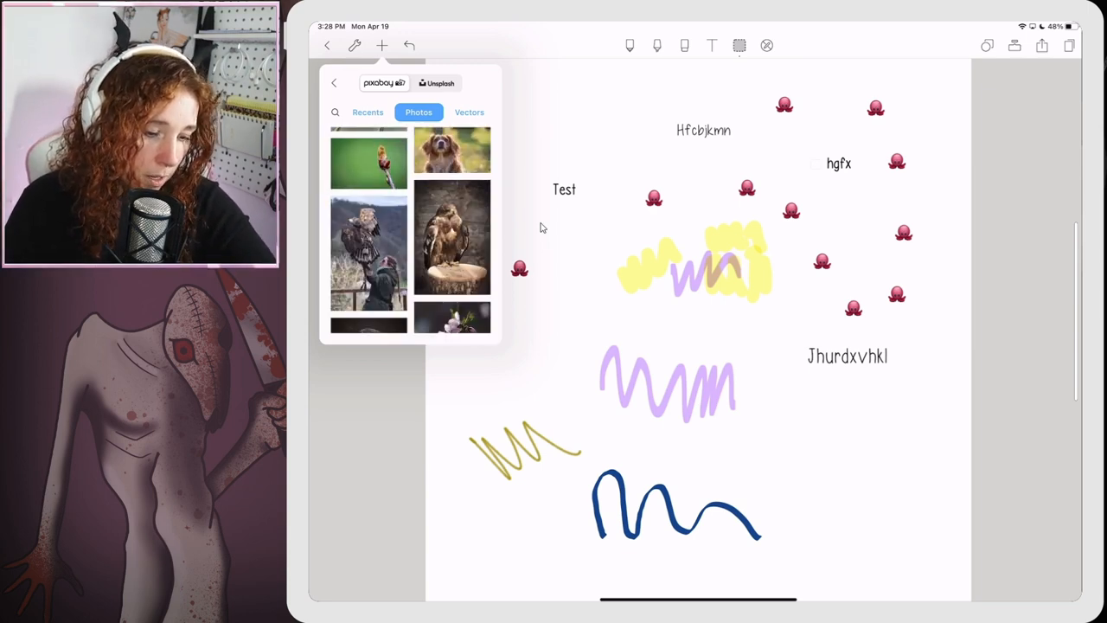
pyautogui.click(437, 83)
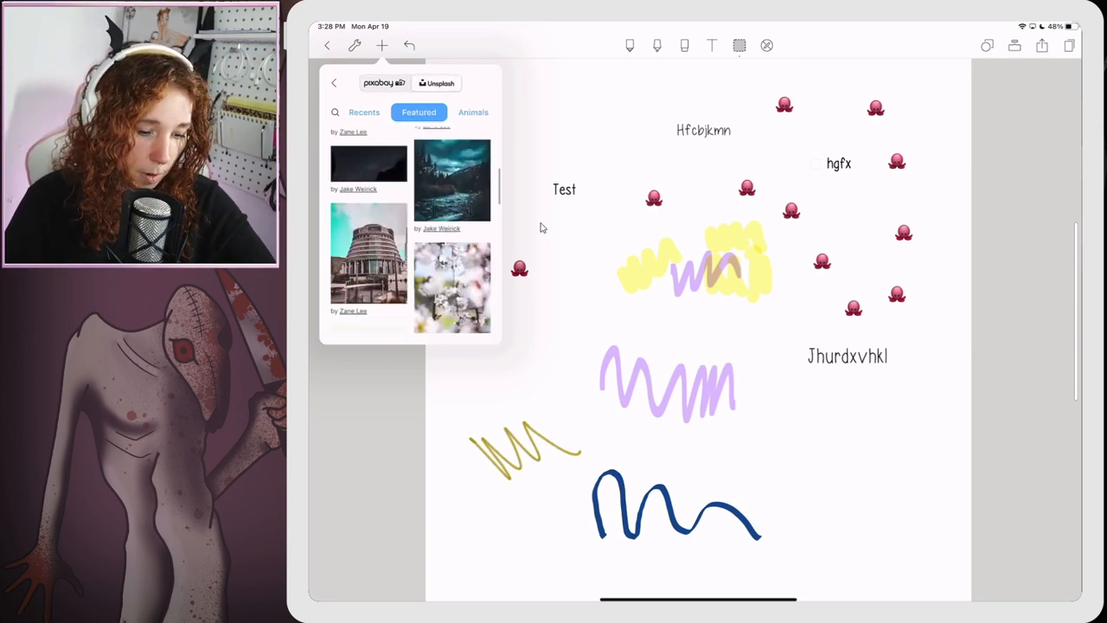
pyautogui.scroll(-5, 411, 229)
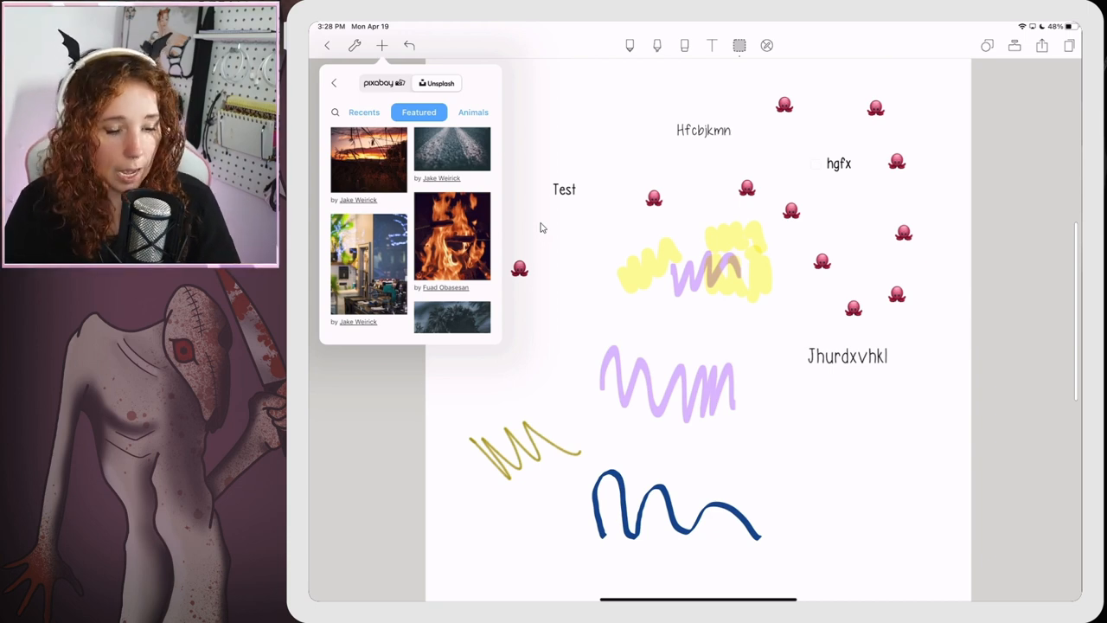
pyautogui.click(383, 83)
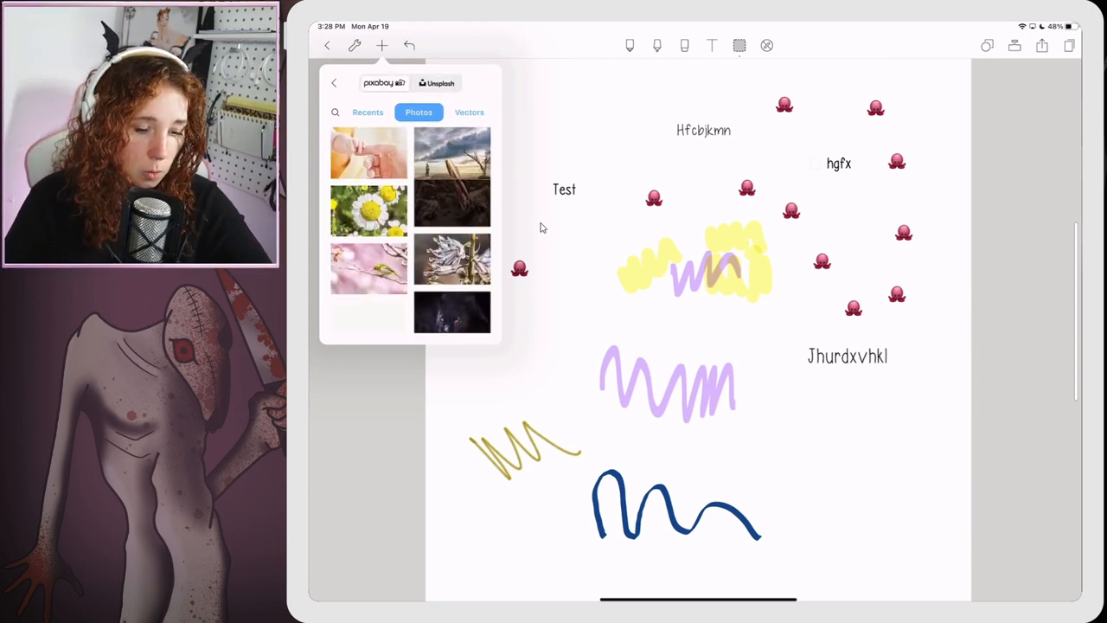
pyautogui.scroll(-5, 411, 229)
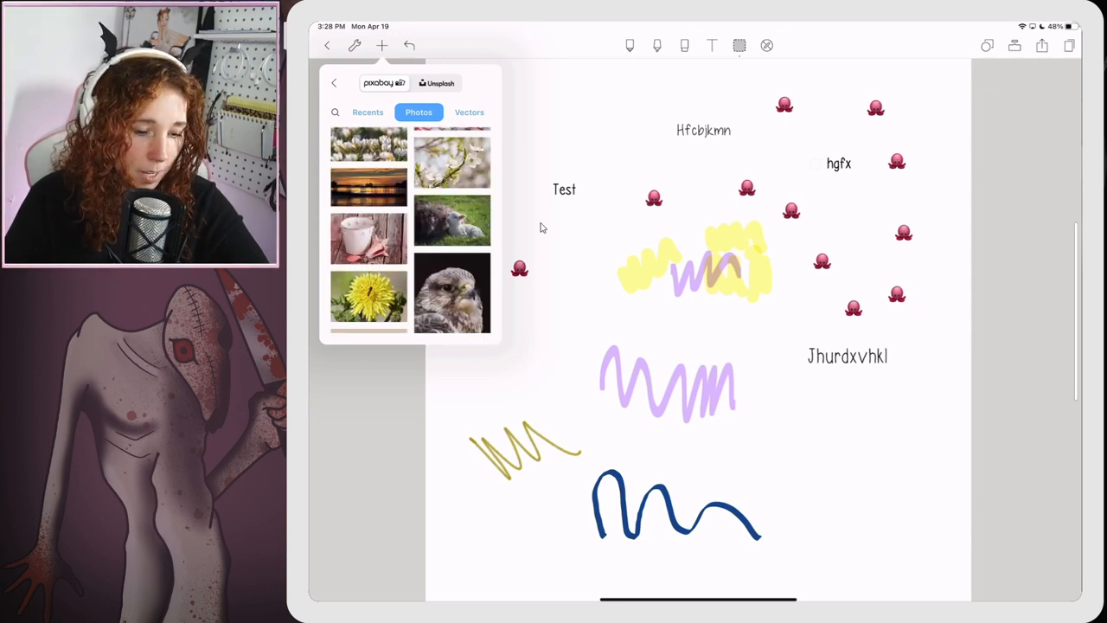
pyautogui.scroll(-5, 411, 229)
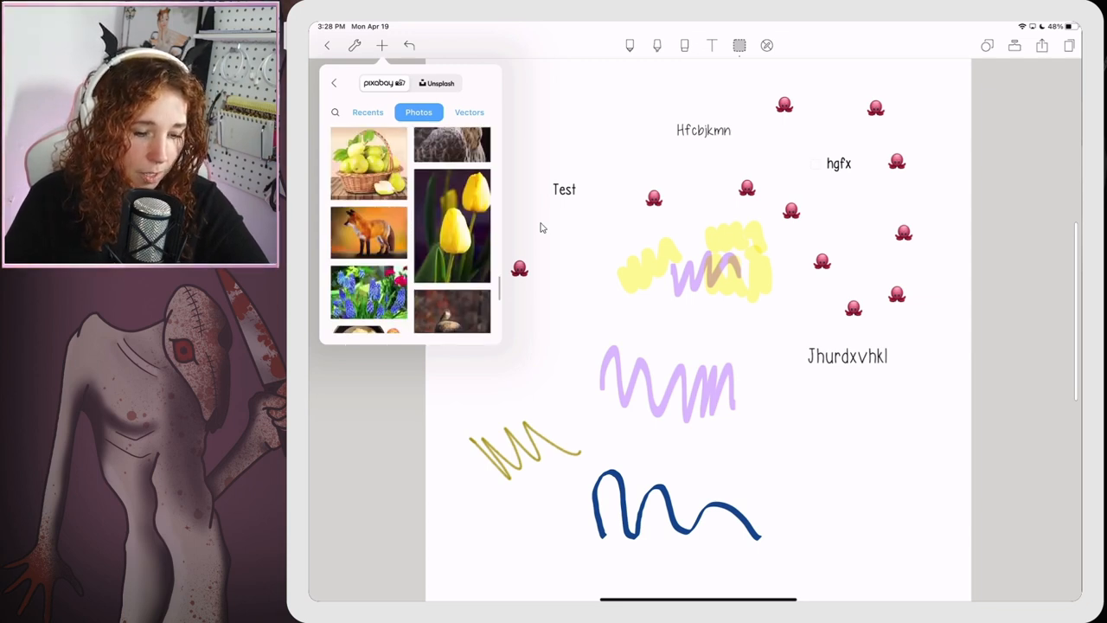
pyautogui.scroll(-5, 411, 229)
pyautogui.scroll(-8, 411, 230)
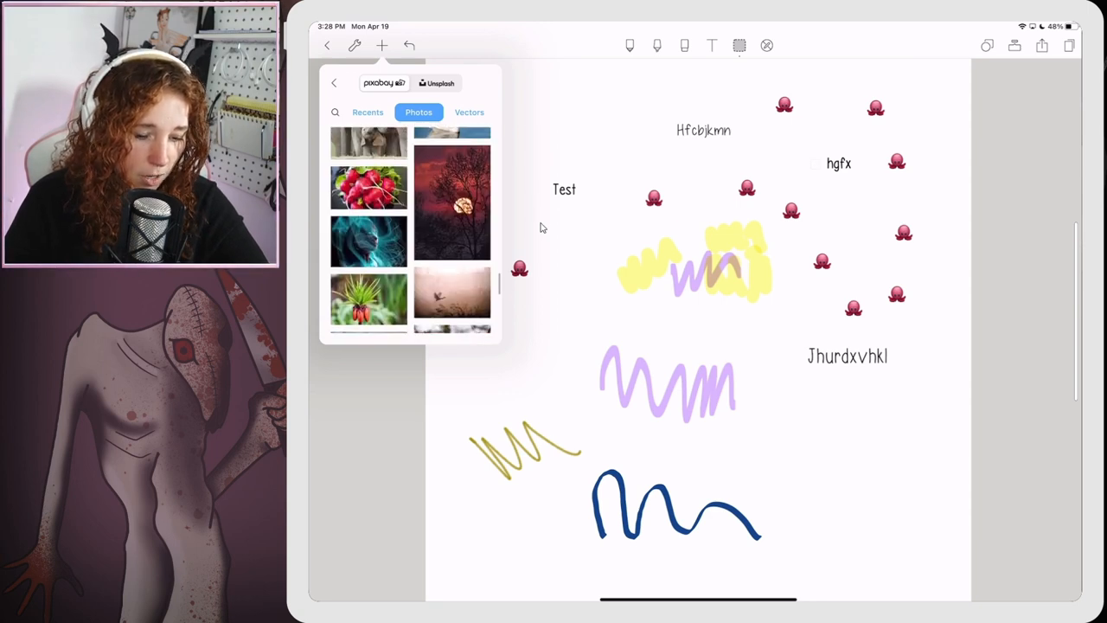
pyautogui.scroll(-5, 411, 229)
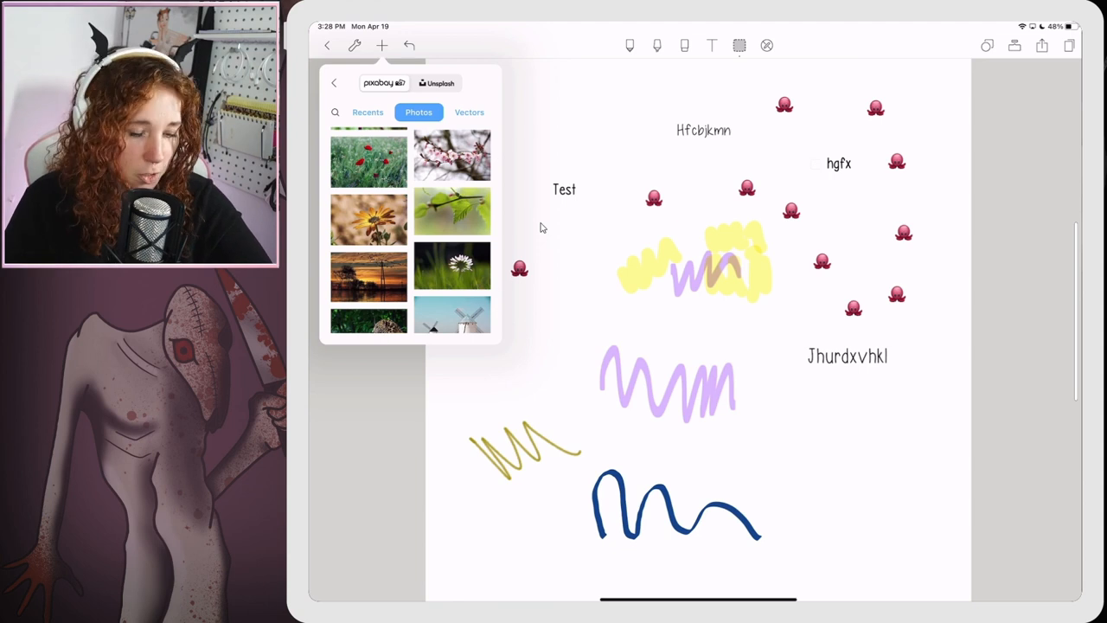
pyautogui.scroll(-5, 411, 229)
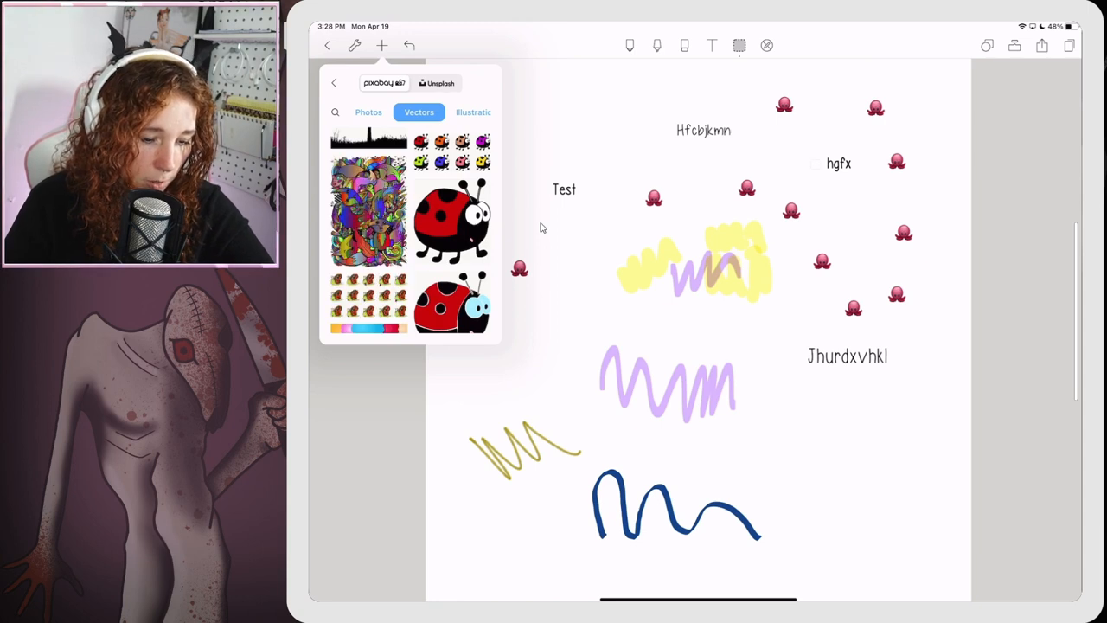
pyautogui.scroll(-5, 411, 233)
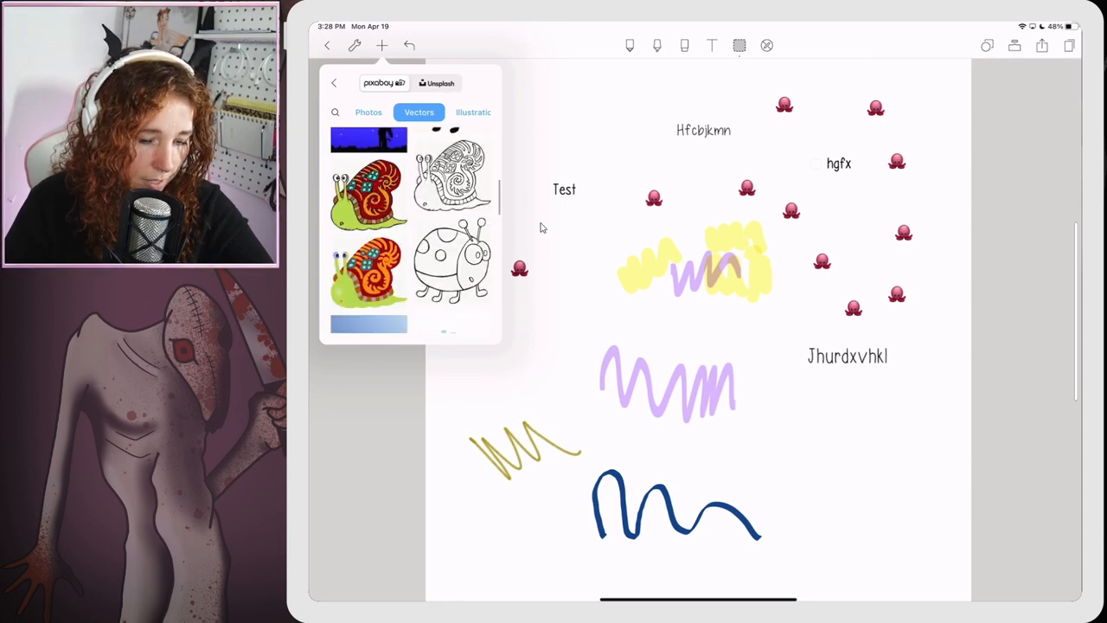
pyautogui.scroll(-5, 411, 234)
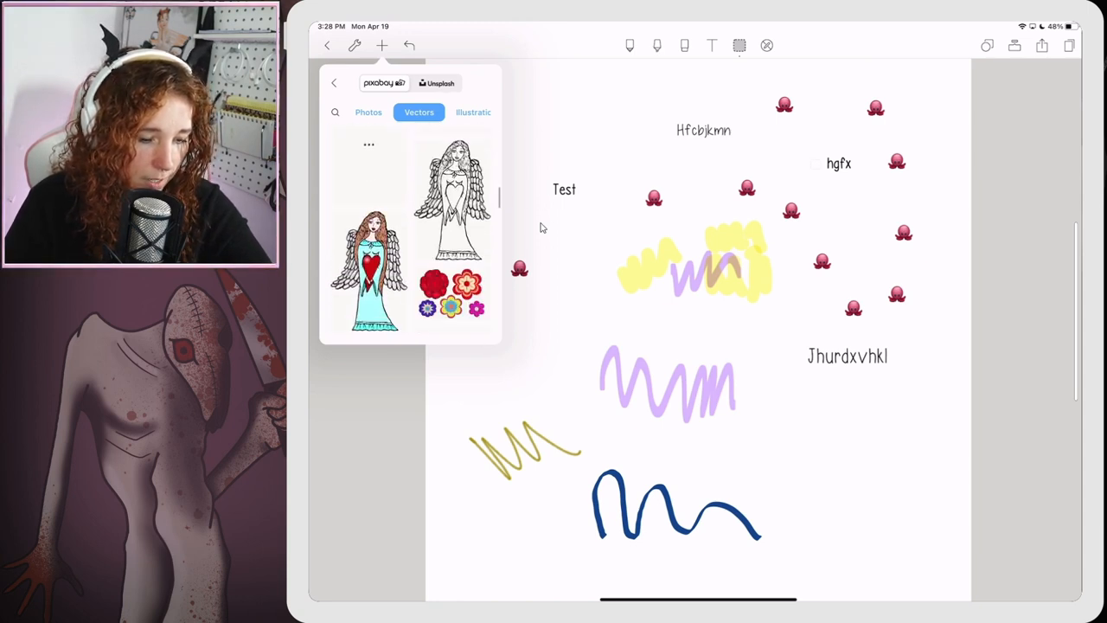
pyautogui.click(473, 112)
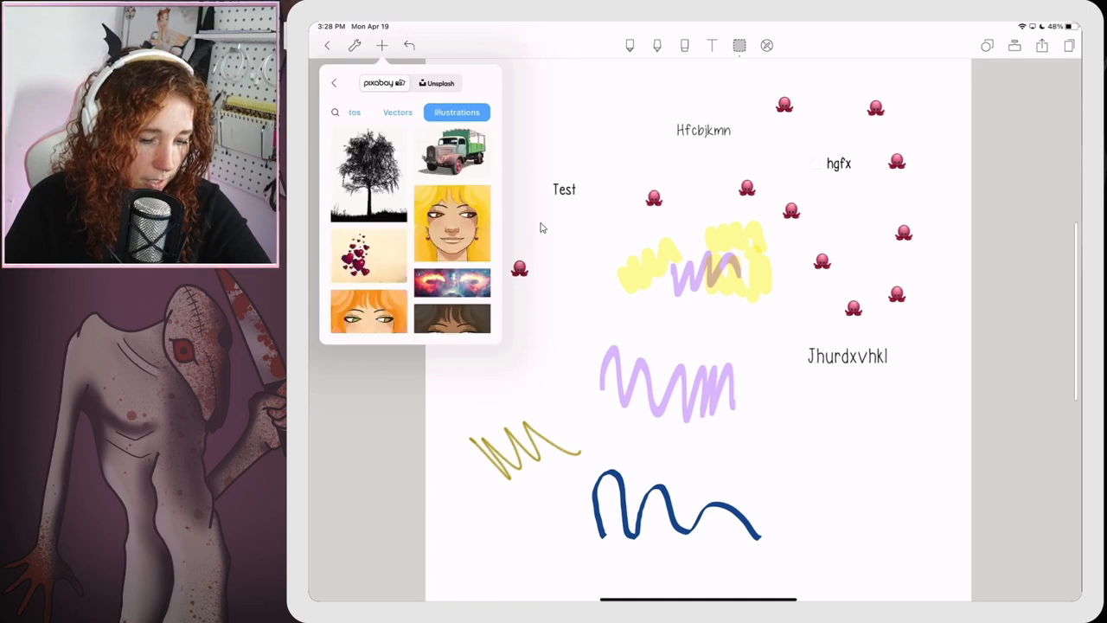
pyautogui.scroll(-5, 411, 234)
pyautogui.scroll(-5, 411, 234)
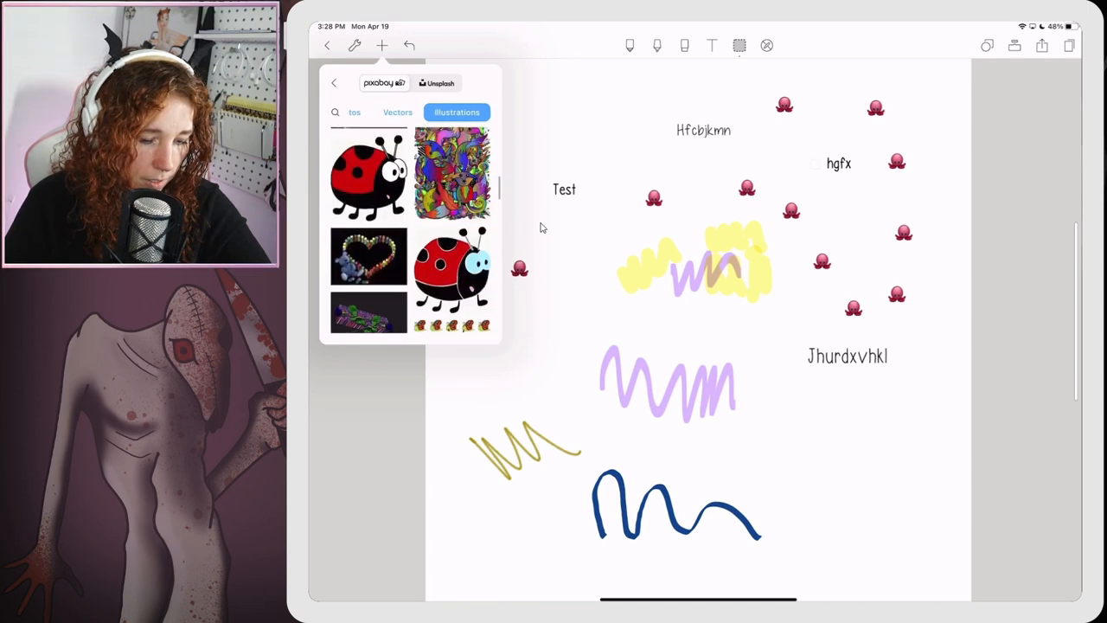
pyautogui.scroll(-5, 411, 234)
pyautogui.scroll(-5, 411, 233)
pyautogui.scroll(-5, 411, 233)
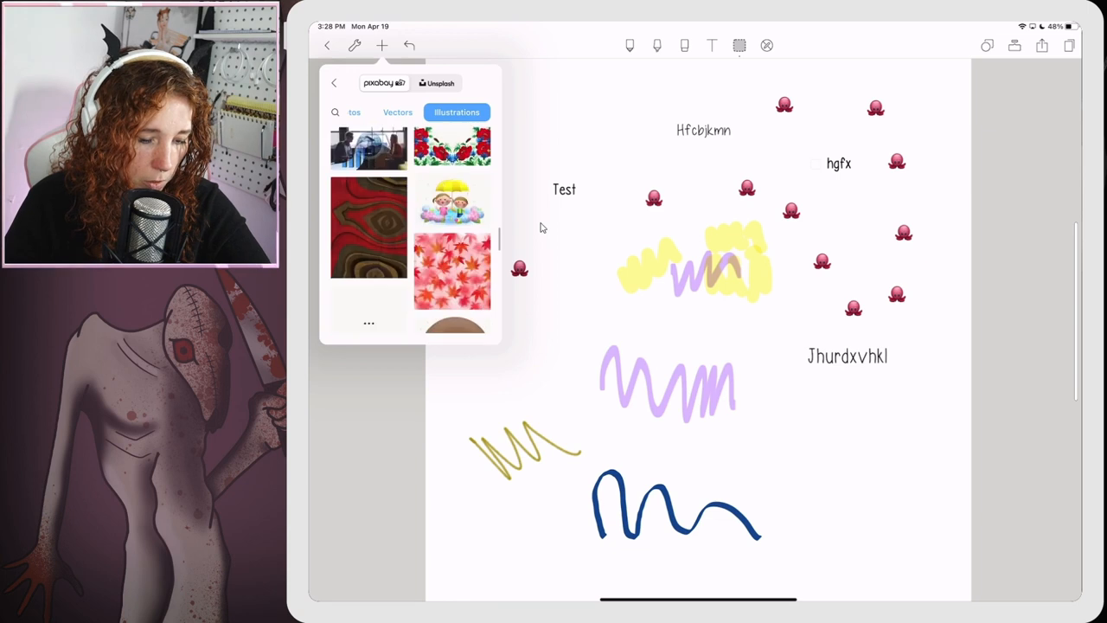
pyautogui.scroll(-5, 411, 233)
pyautogui.scroll(-5, 411, 233)
pyautogui.scroll(-3, 411, 234)
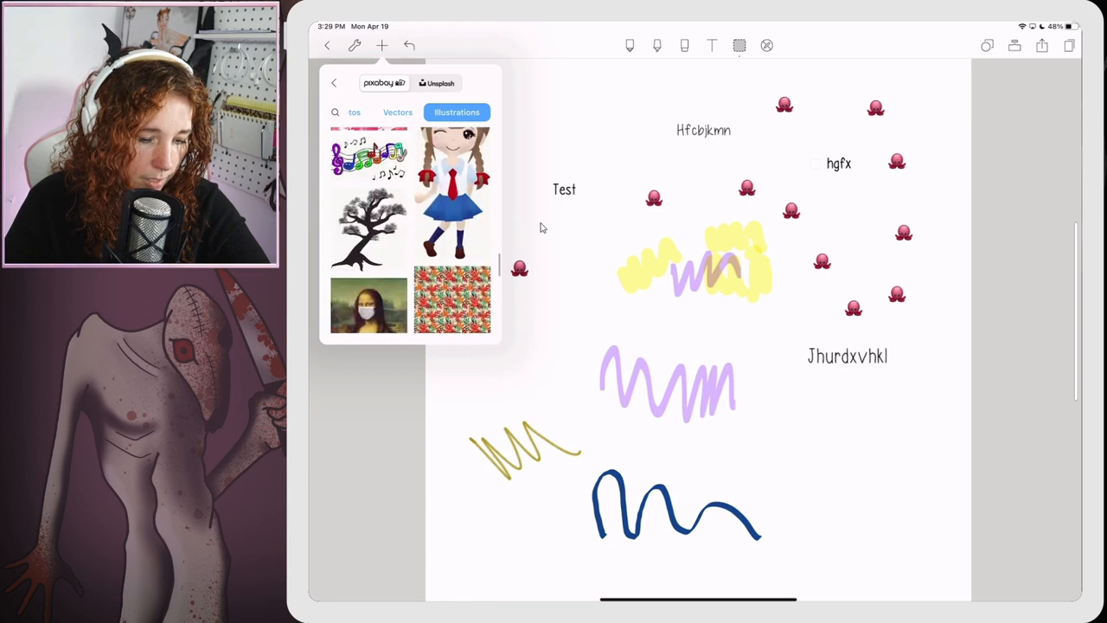
# Step: Insert the music-notes illustration and drag it smaller toward the lower right
pyautogui.click(372, 225)
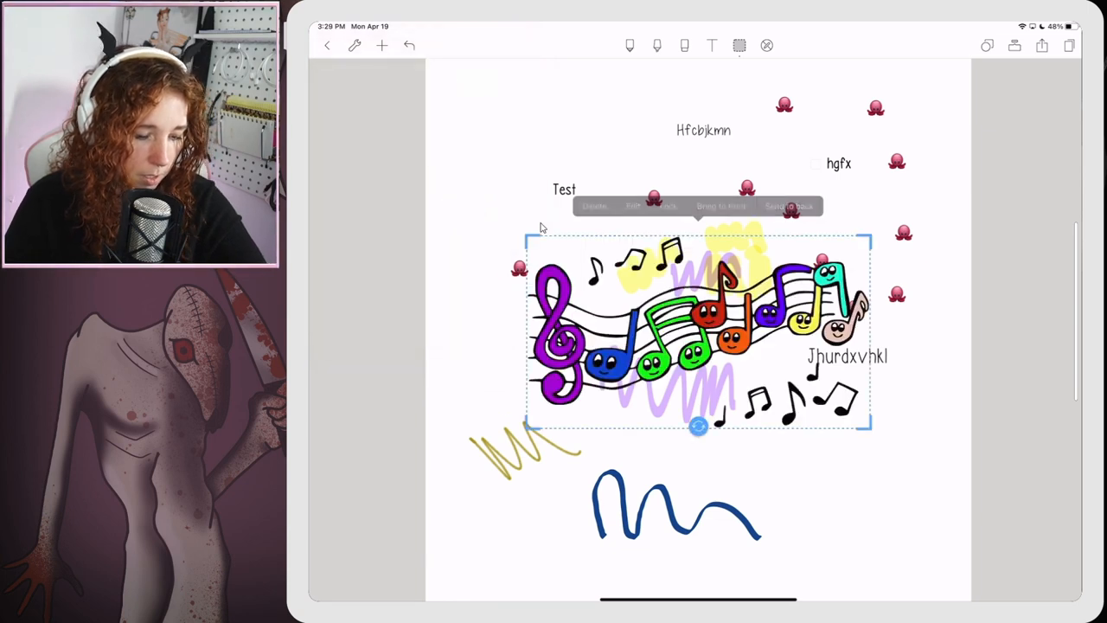
pyautogui.moveTo(649, 277); pyautogui.dragTo(684, 376)
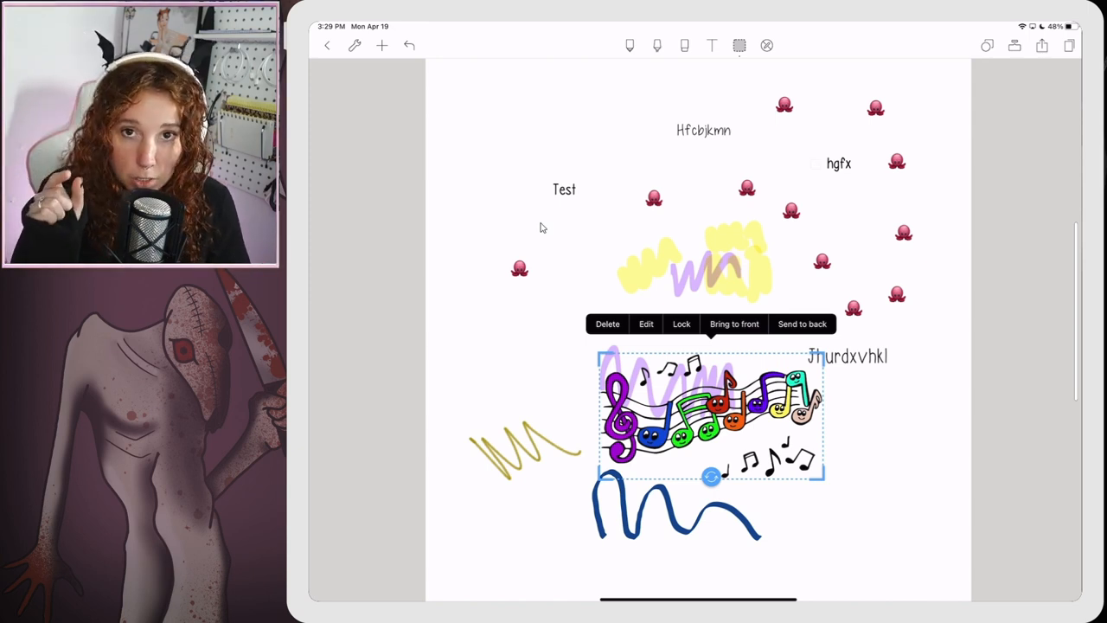
pyautogui.moveTo(709, 415); pyautogui.dragTo(814, 489)
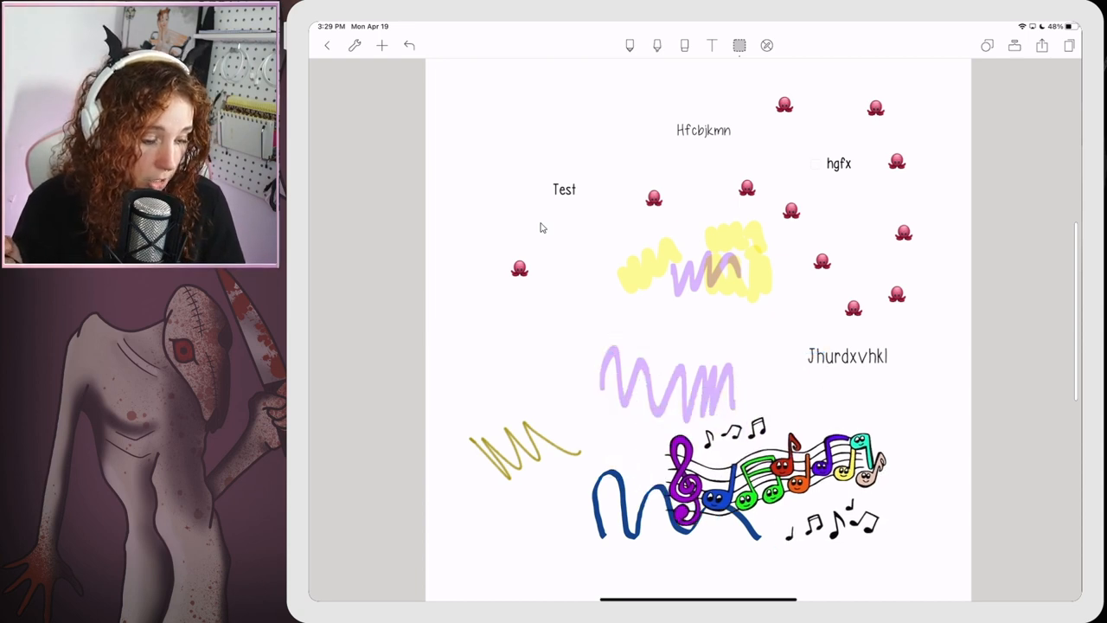
pyautogui.moveTo(926, 537); pyautogui.dragTo(852, 502)
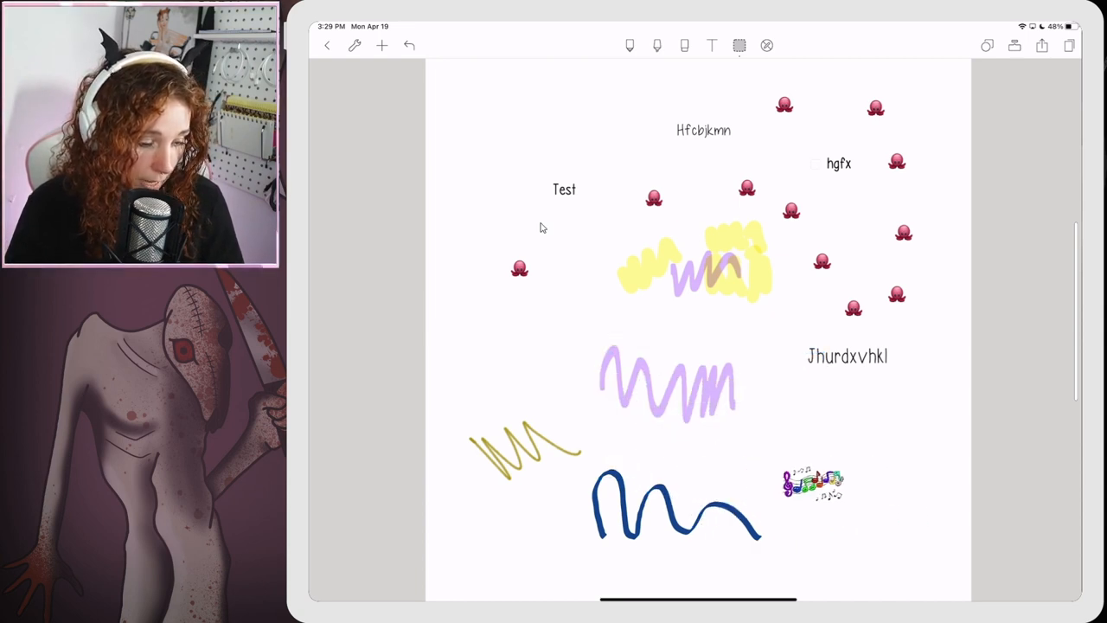
# Step: Select and release the music-notes sticker a few times to check its handles
pyautogui.click(814, 485)
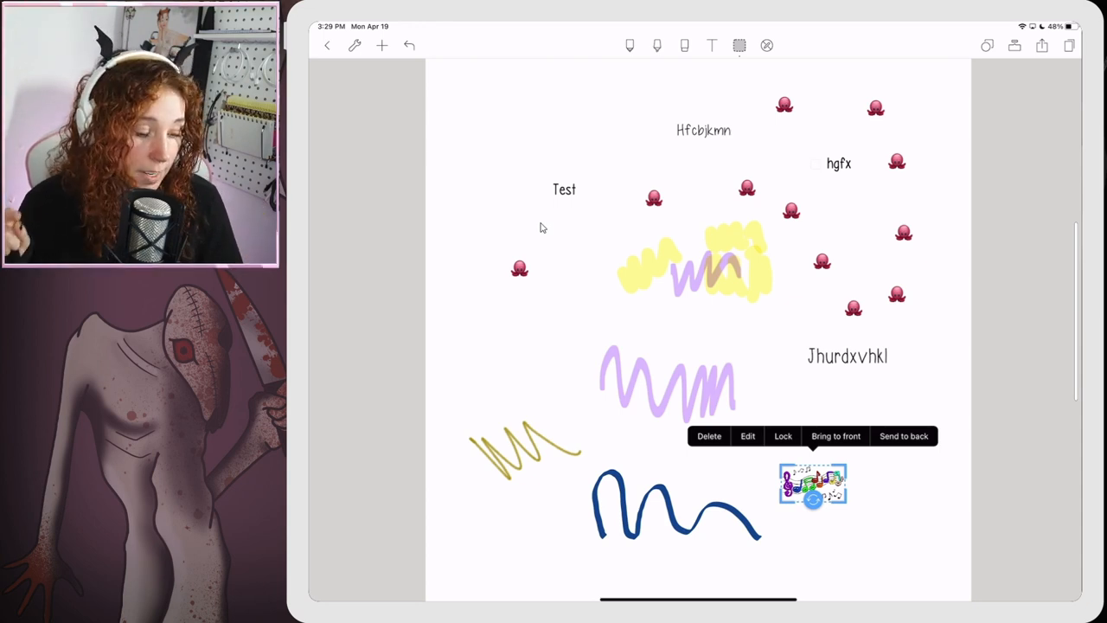
pyautogui.press('Escape')
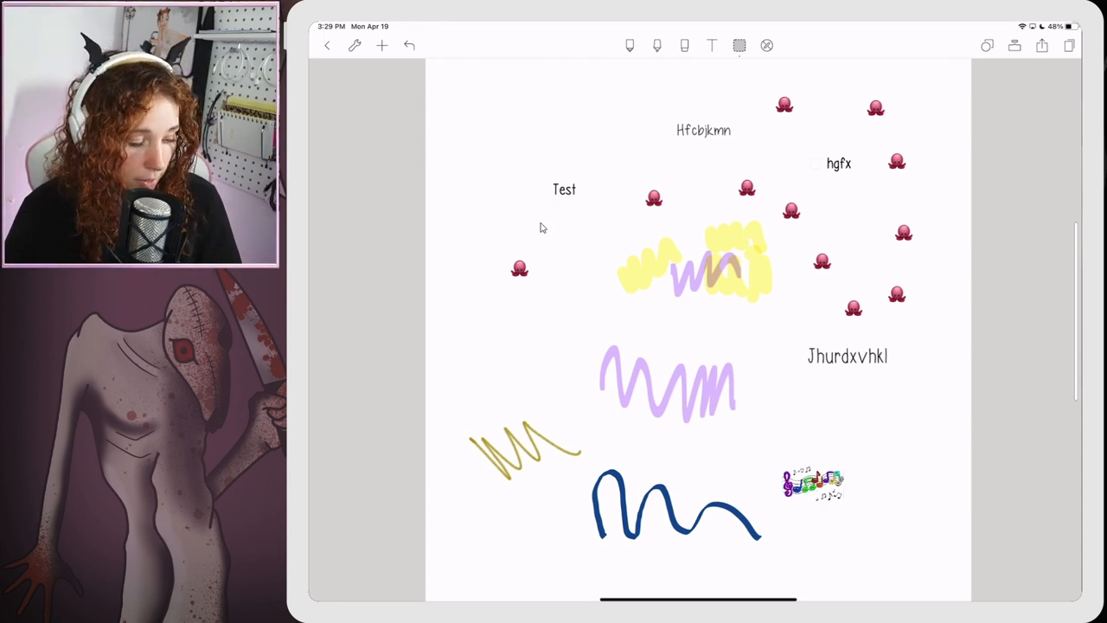
pyautogui.click(813, 500)
pyautogui.click(813, 500)
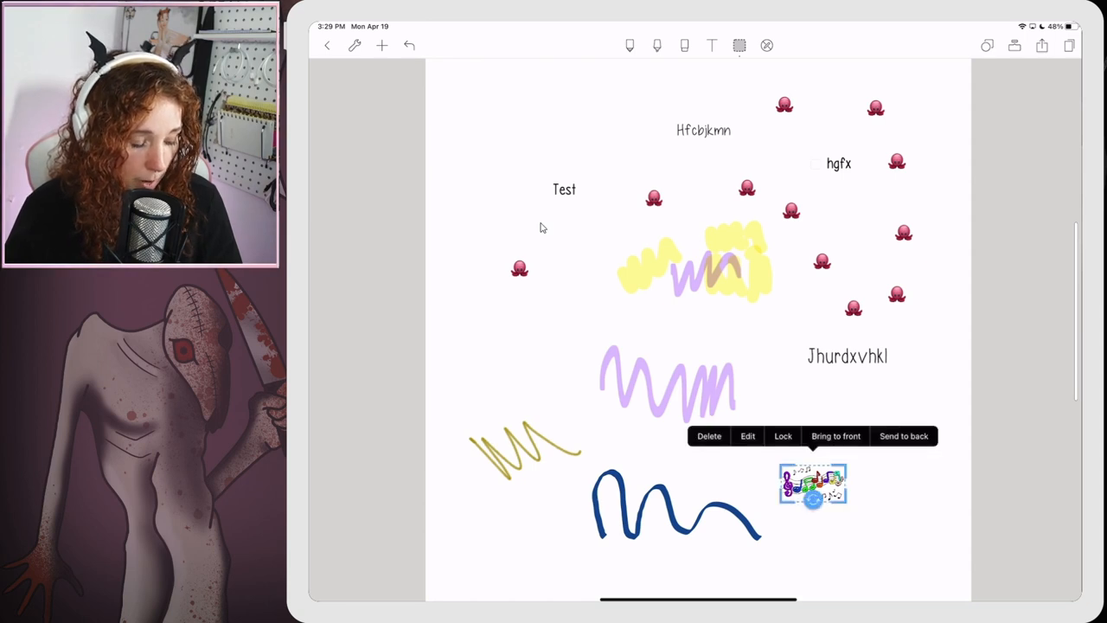
pyautogui.press('Escape')
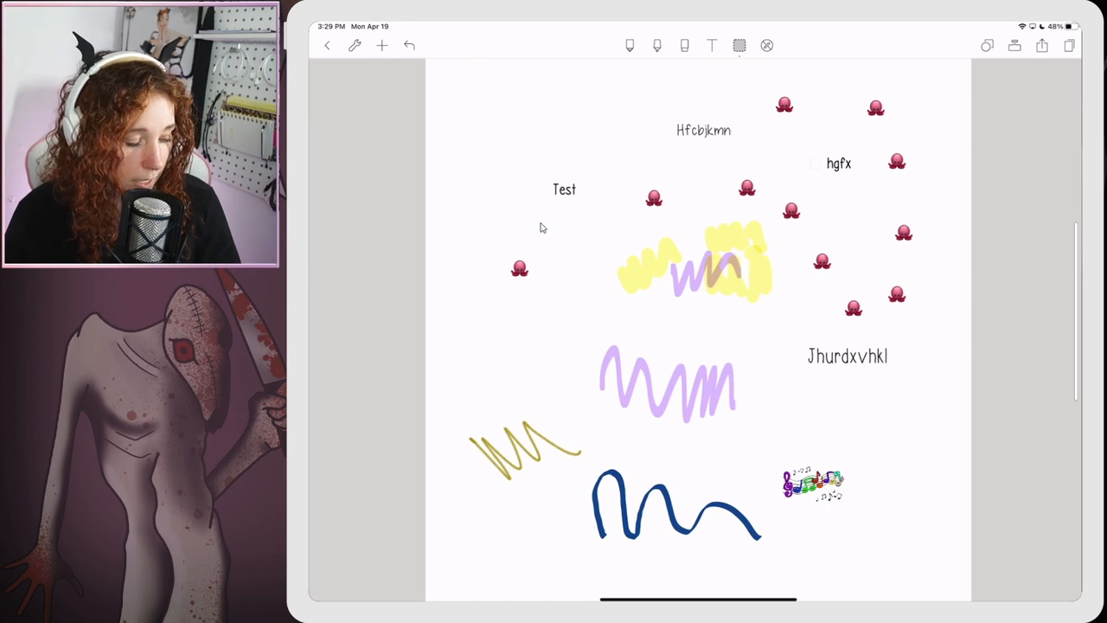
# Step: Lasso the music-notes sticker, use Resize to shrink then enlarge it, and deselect
pyautogui.click(813, 484)
pyautogui.click(693, 346)
pyautogui.moveTo(831, 450); pyautogui.dragTo(857, 498)
pyautogui.click(850, 428)
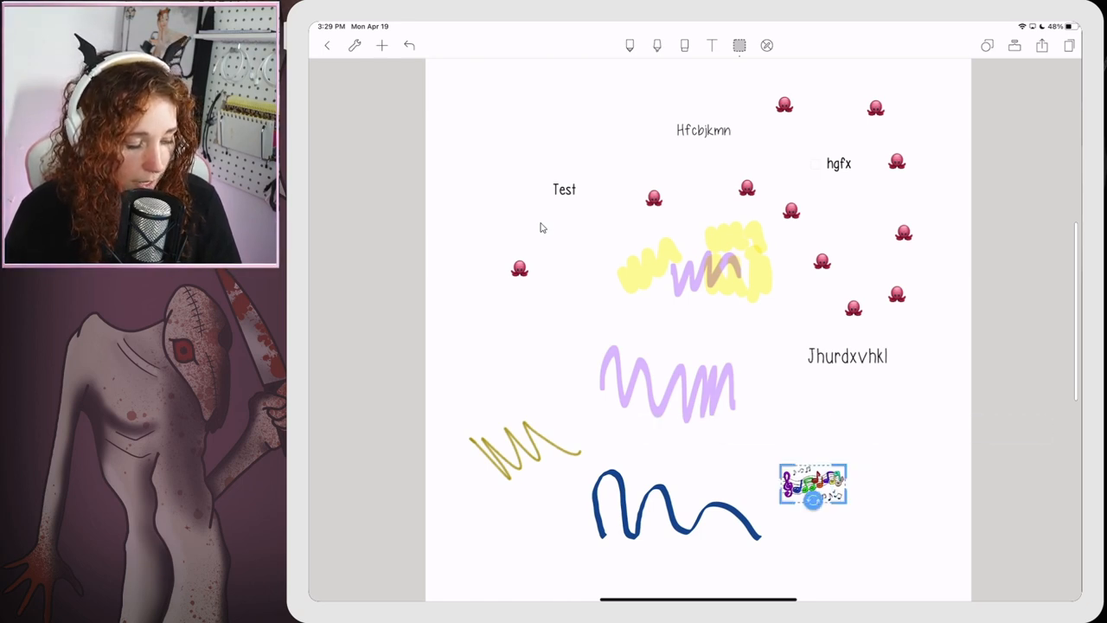
pyautogui.moveTo(861, 454); pyautogui.dragTo(835, 475)
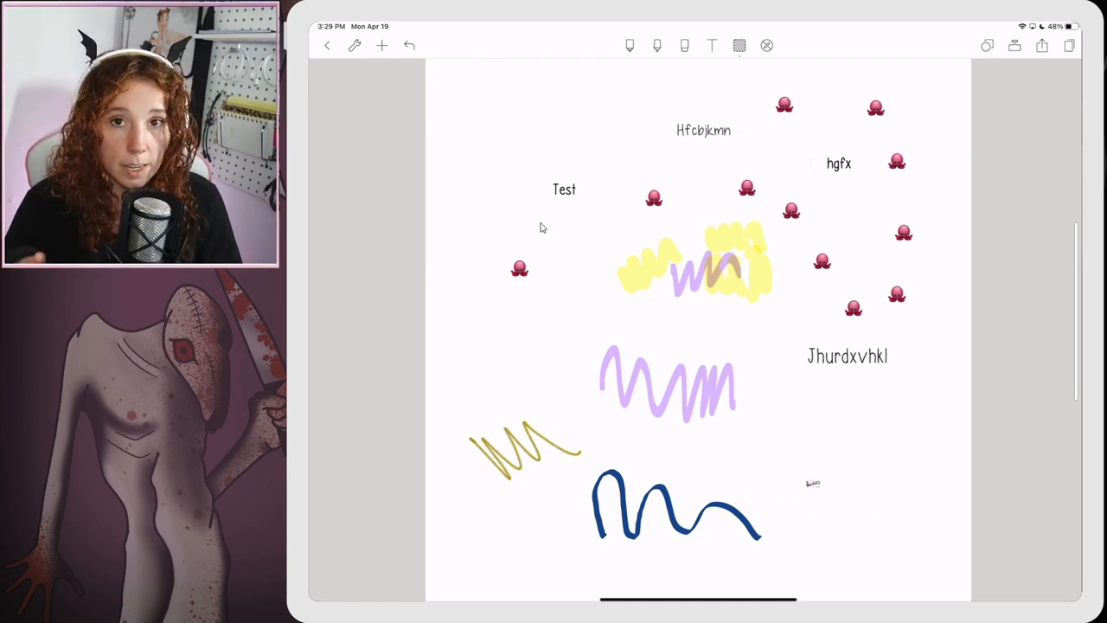
pyautogui.moveTo(813, 486); pyautogui.dragTo(814, 535)
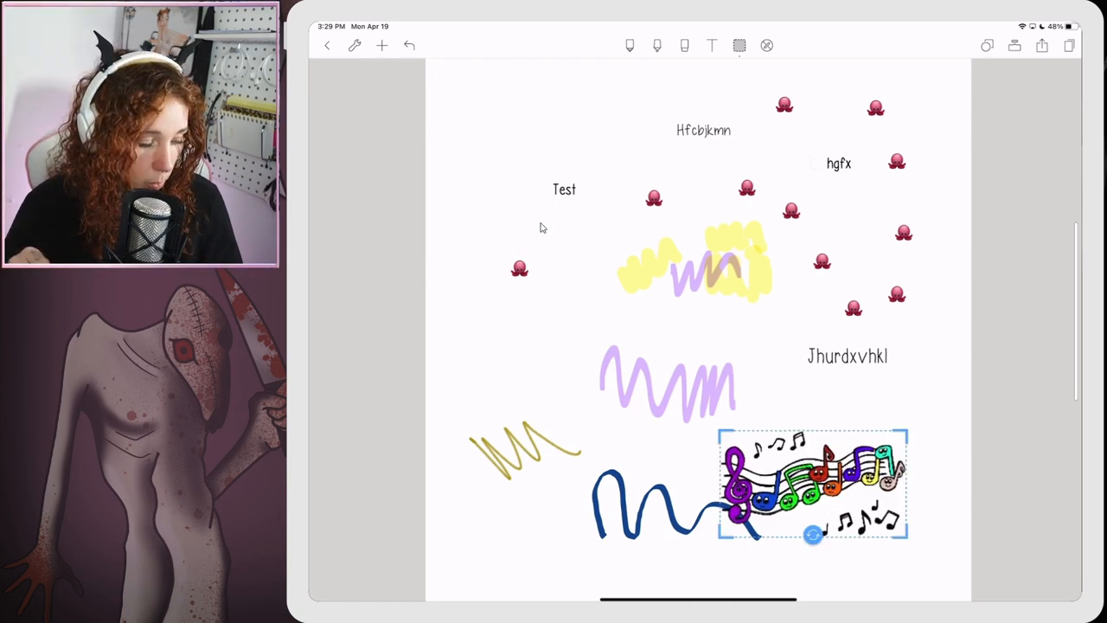
pyautogui.click(540, 228)
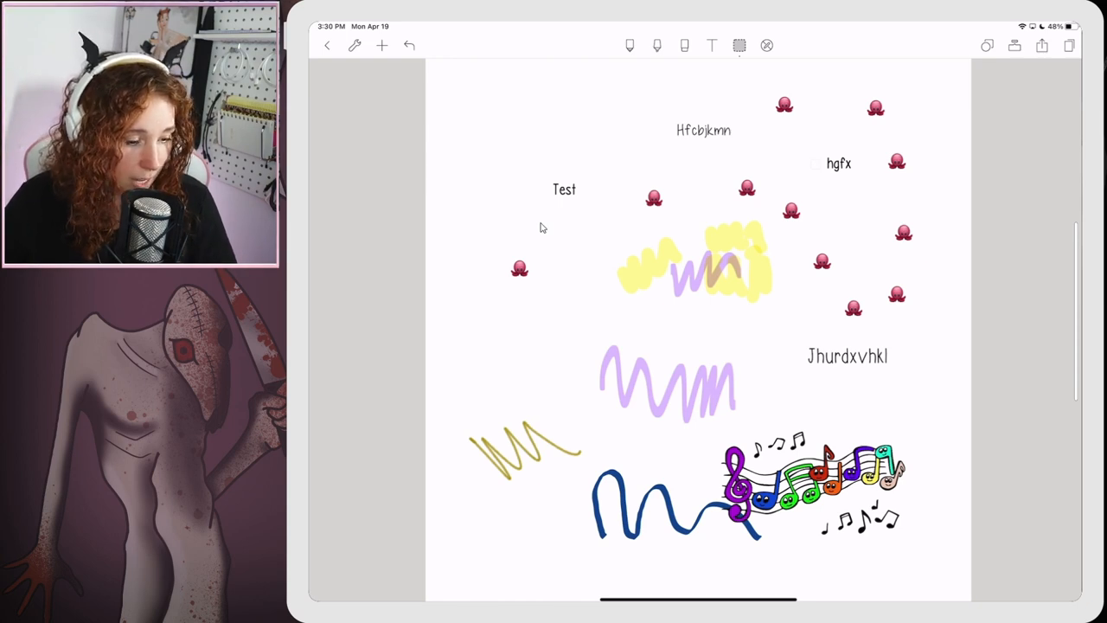
pyautogui.click(814, 484)
pyautogui.click(540, 228)
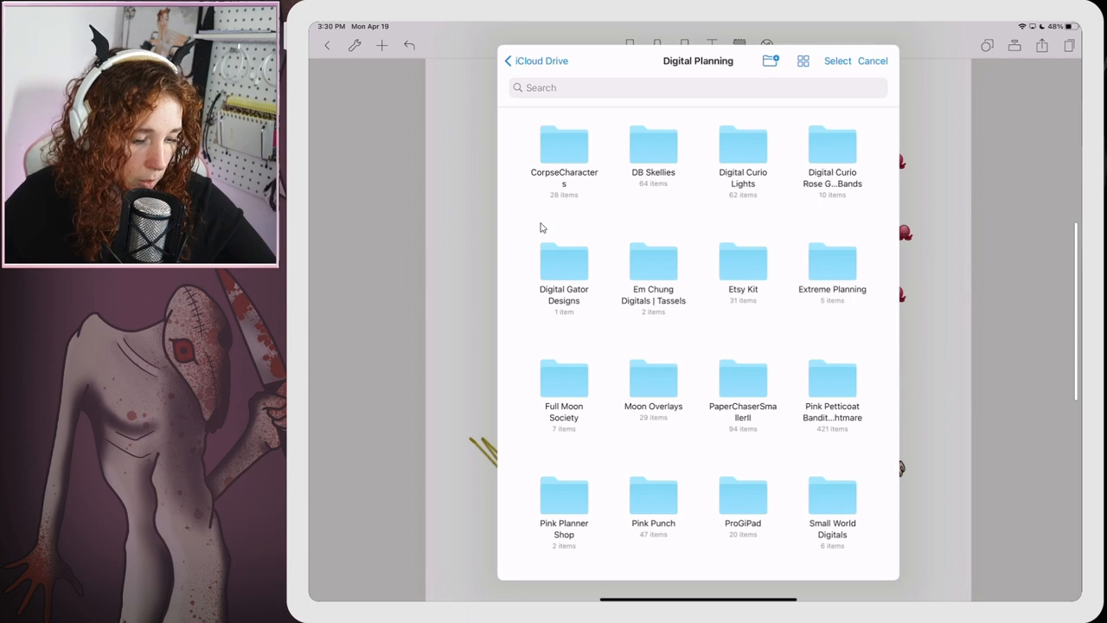
# Step: Insert the bouquet image from the Digital Planning folder onto the page centre
pyautogui.click(564, 256)
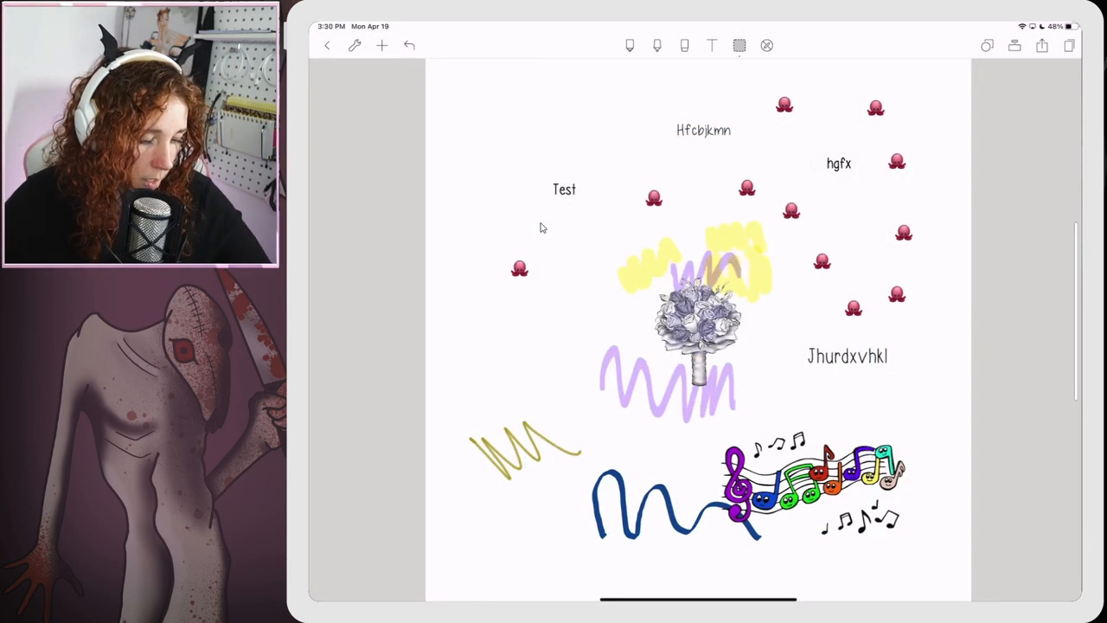
# Step: Enlarge the bouquet, move it left below Test, and send it behind the octopus stickers
pyautogui.click(696, 311)
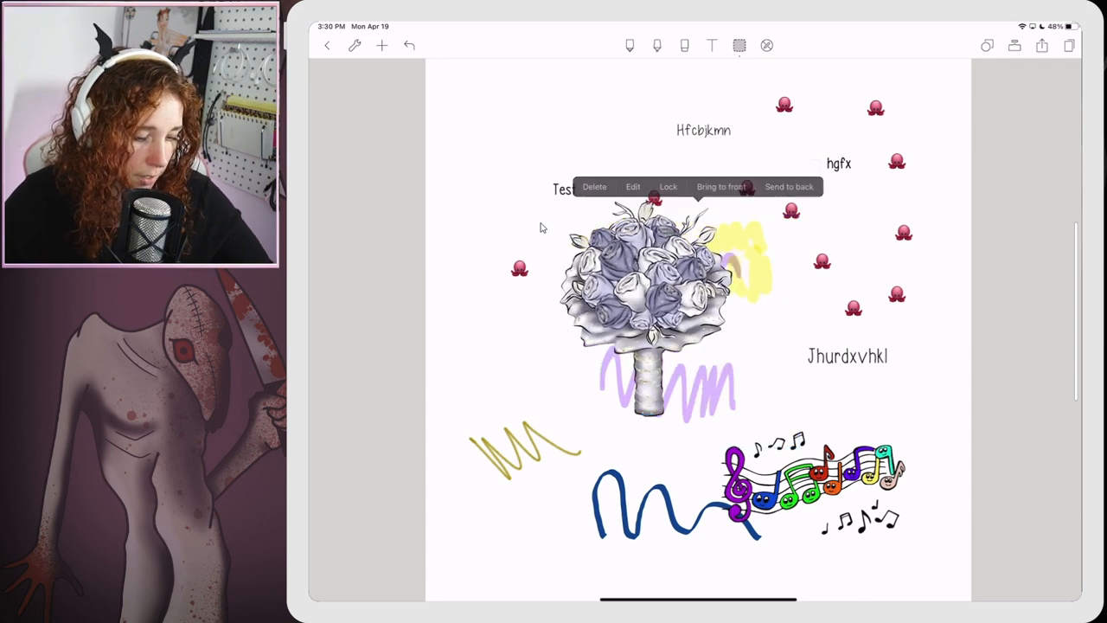
pyautogui.moveTo(684, 294)
pyautogui.mouseDown()
pyautogui.moveTo(523, 295)
pyautogui.moveTo(532, 286)
pyautogui.mouseUp()
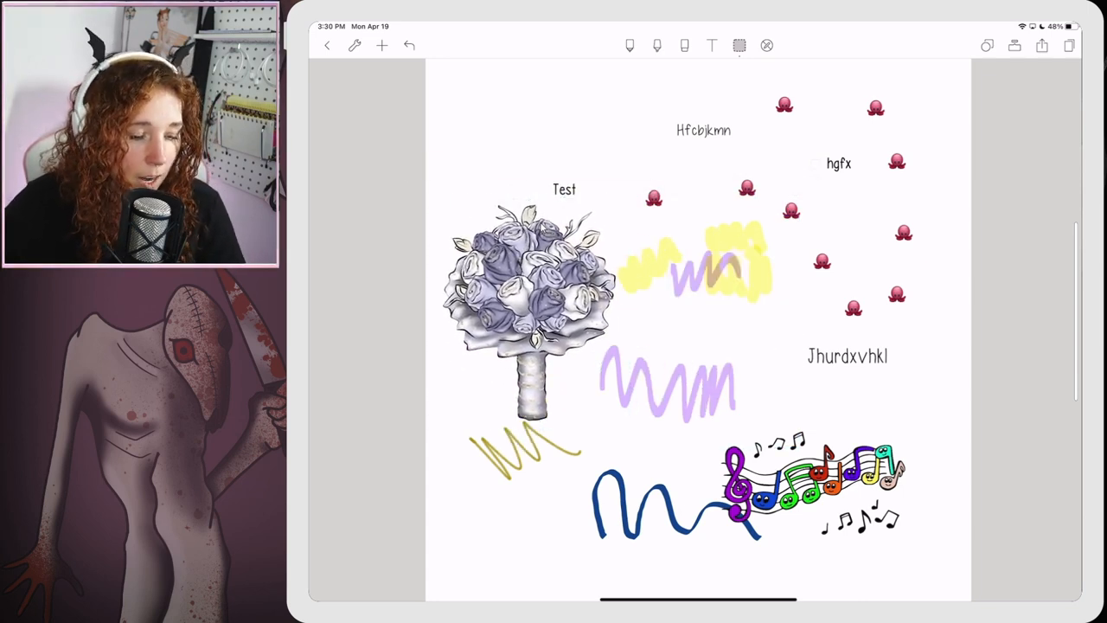
pyautogui.click(530, 312)
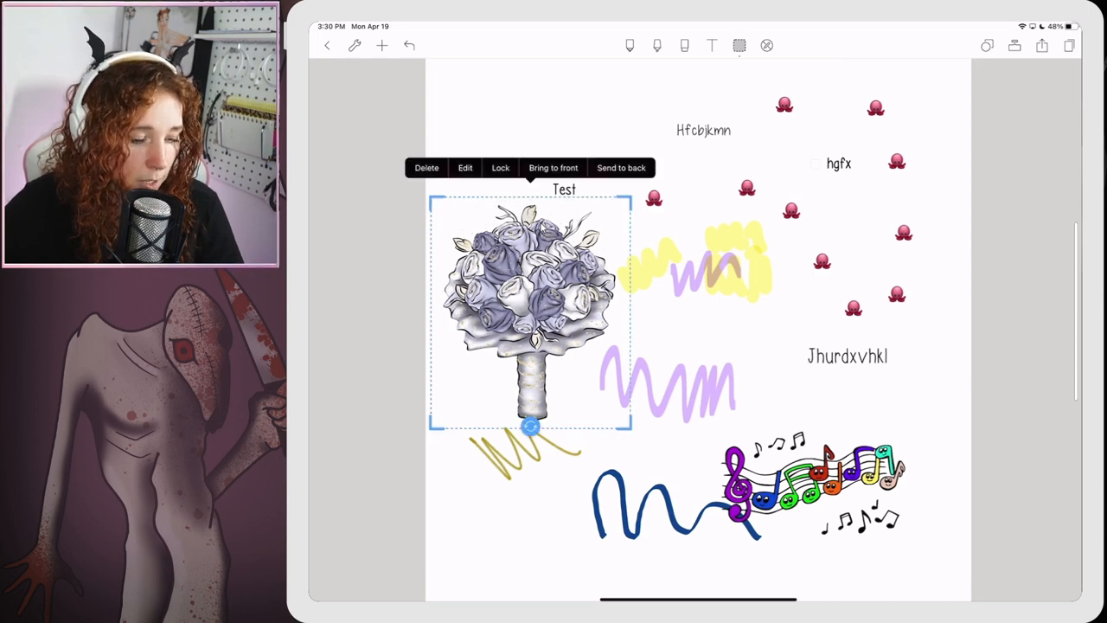
pyautogui.click(621, 167)
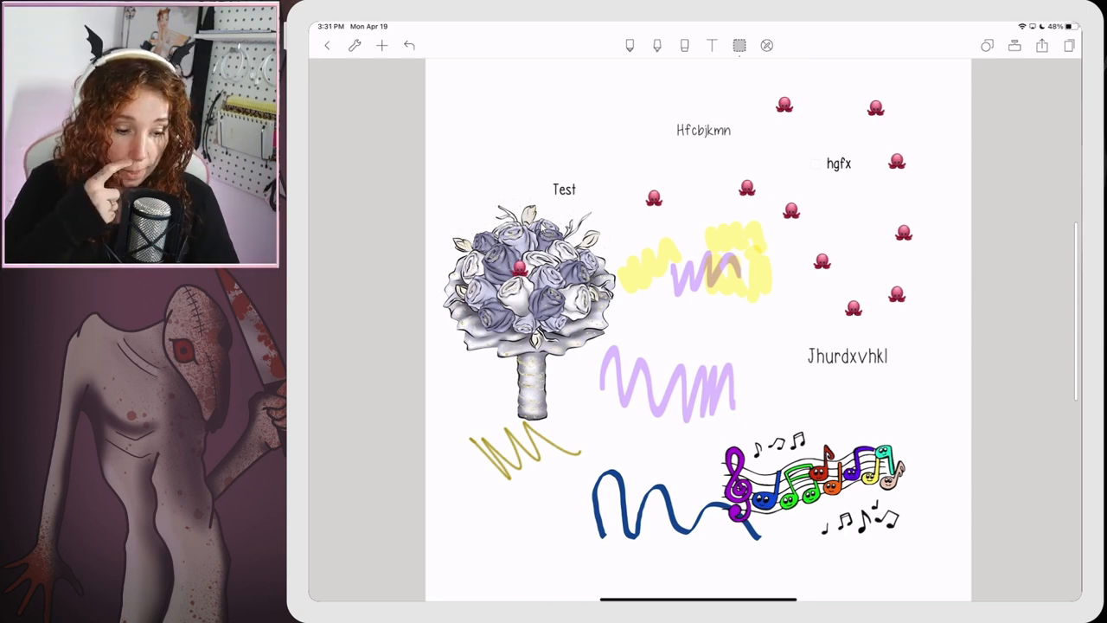
# Step: Move the octopus sticker near Test down onto the bouquet
pyautogui.click(654, 198)
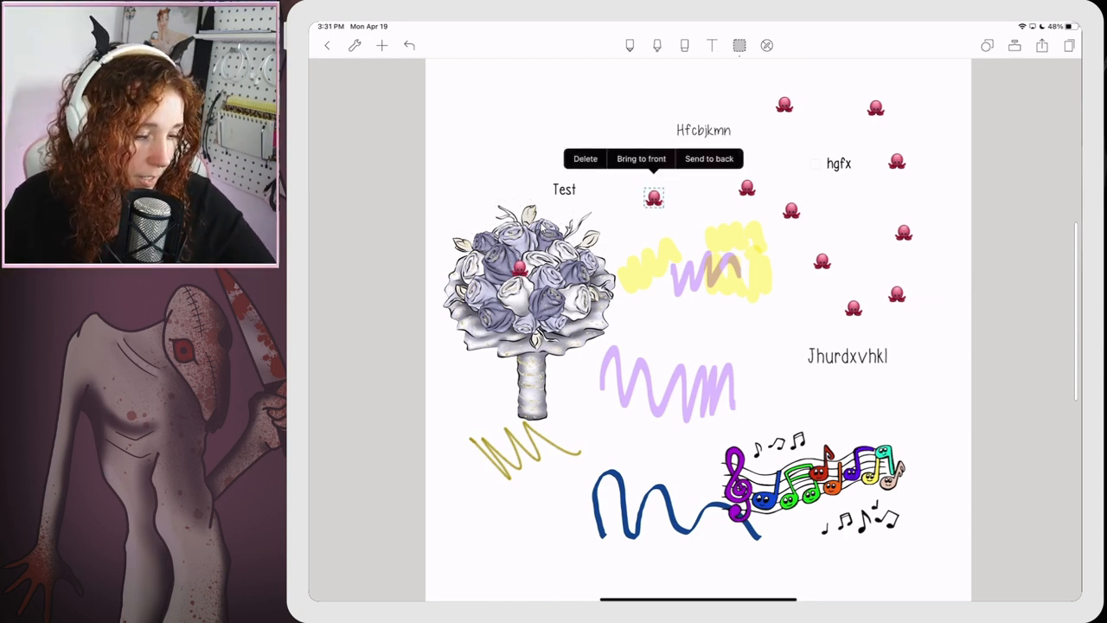
pyautogui.click(641, 159)
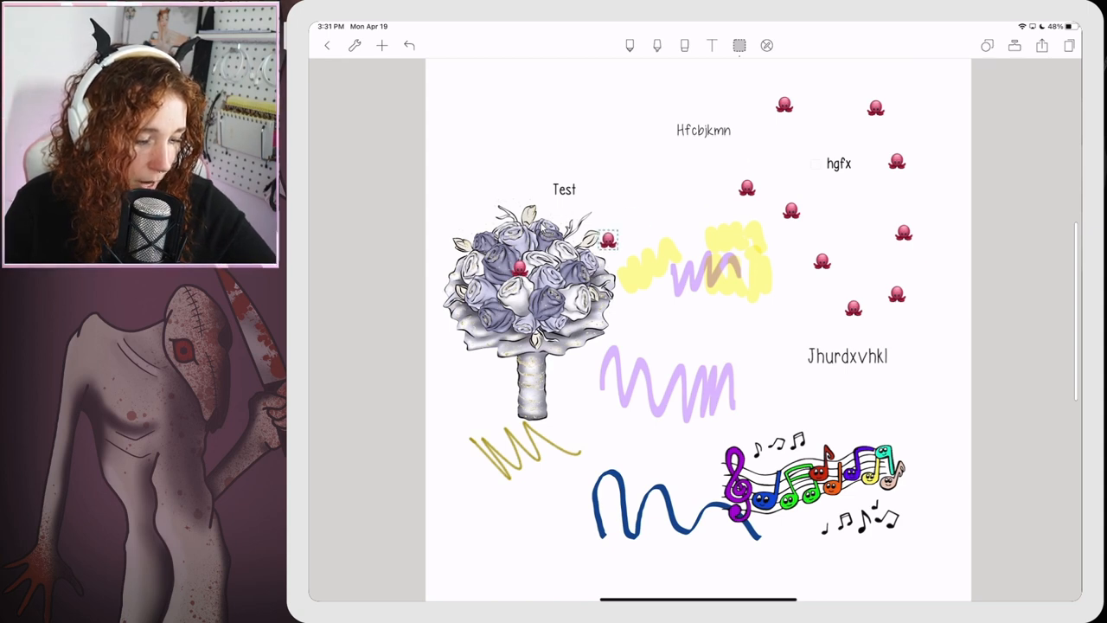
pyautogui.moveTo(654, 198); pyautogui.dragTo(550, 304)
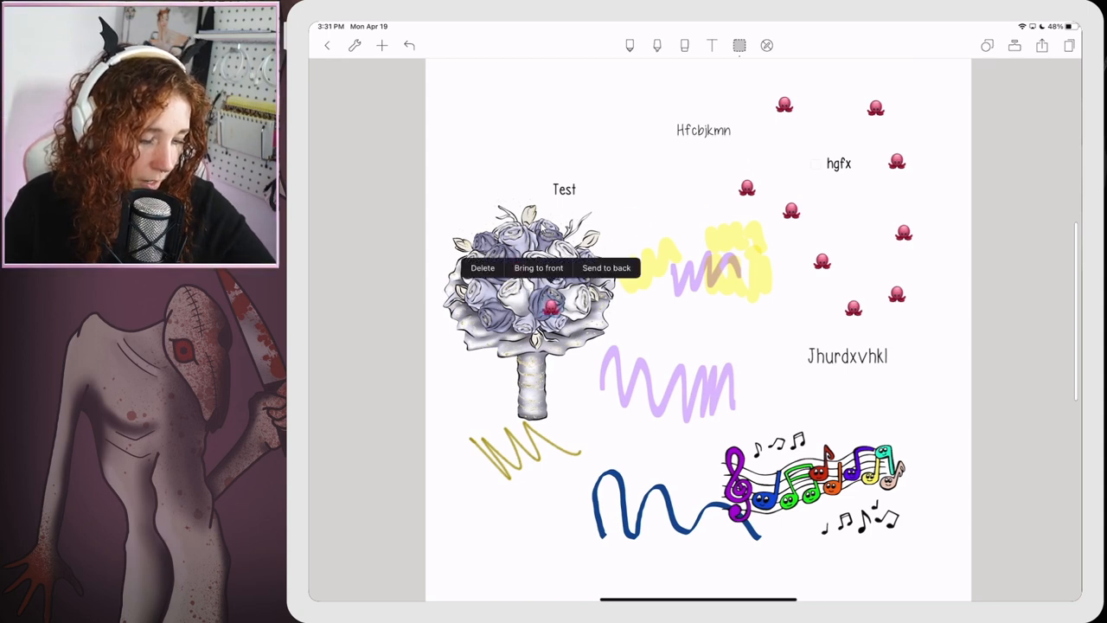
pyautogui.click(538, 267)
# Step: Drag two more top octopus stickers onto the bouquet so three sit in front of the roses
pyautogui.click(748, 188)
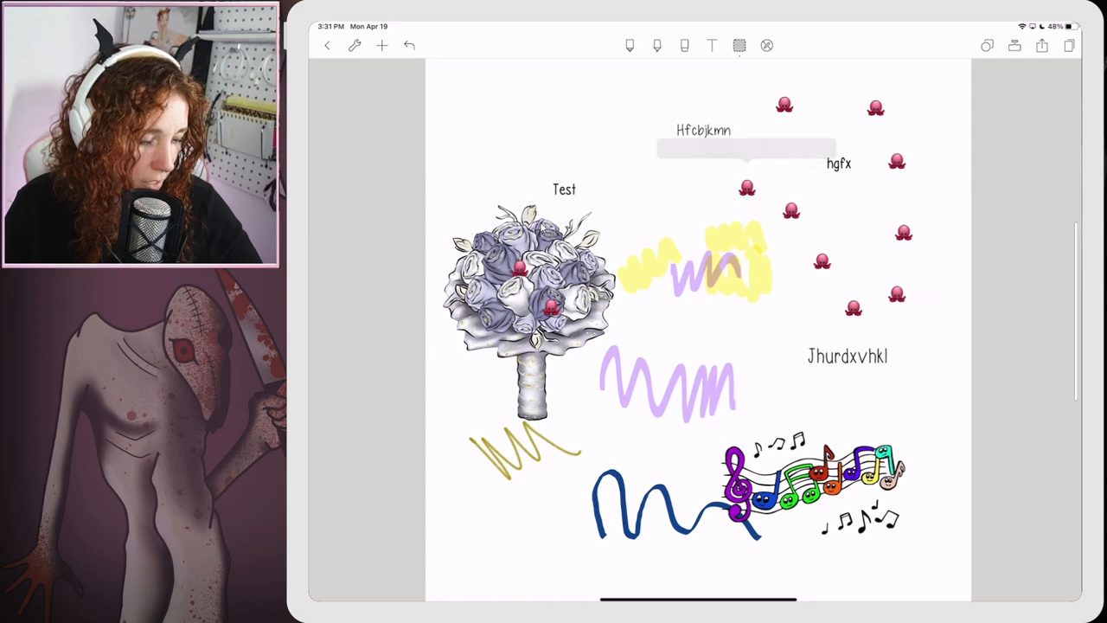
pyautogui.moveTo(748, 189); pyautogui.dragTo(585, 219)
pyautogui.click(747, 189)
pyautogui.click(657, 346)
pyautogui.click(748, 189)
pyautogui.moveTo(748, 189); pyautogui.dragTo(491, 255)
pyautogui.click(731, 273)
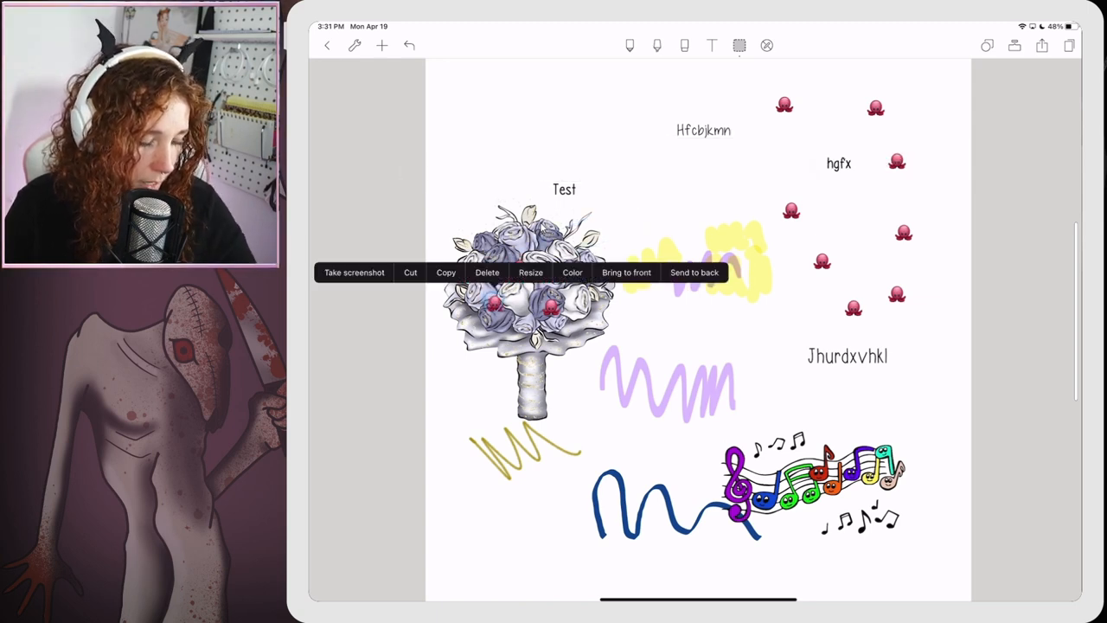
pyautogui.click(658, 173)
pyautogui.click(784, 107)
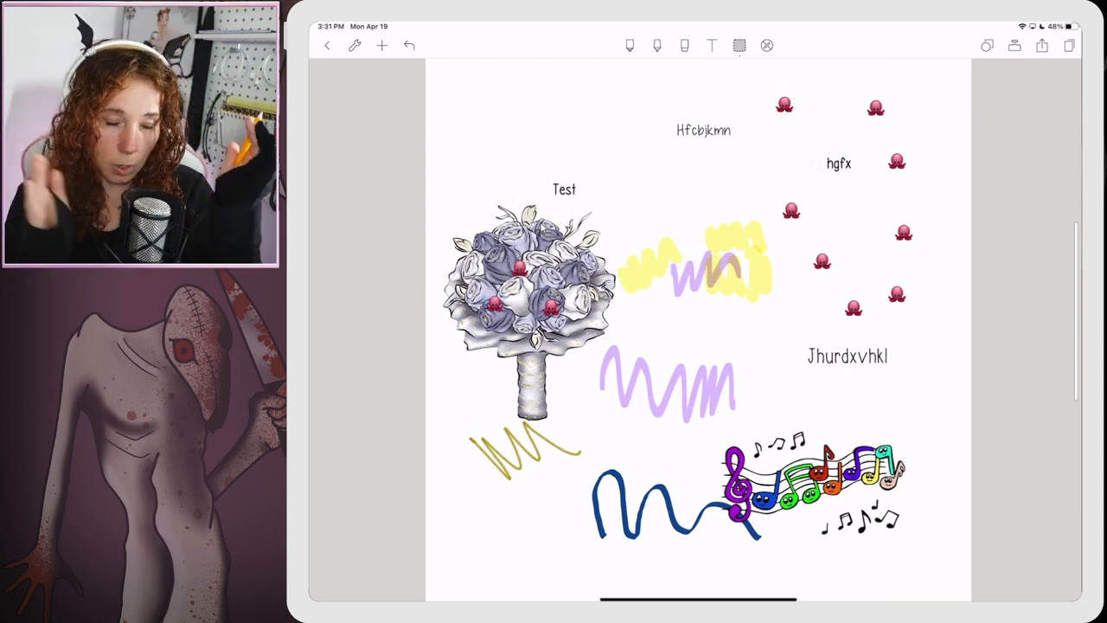
# Step: Rotate the top octopus sticker with the Resize handle, then deselect it
pyautogui.click(783, 107)
pyautogui.click(802, 57)
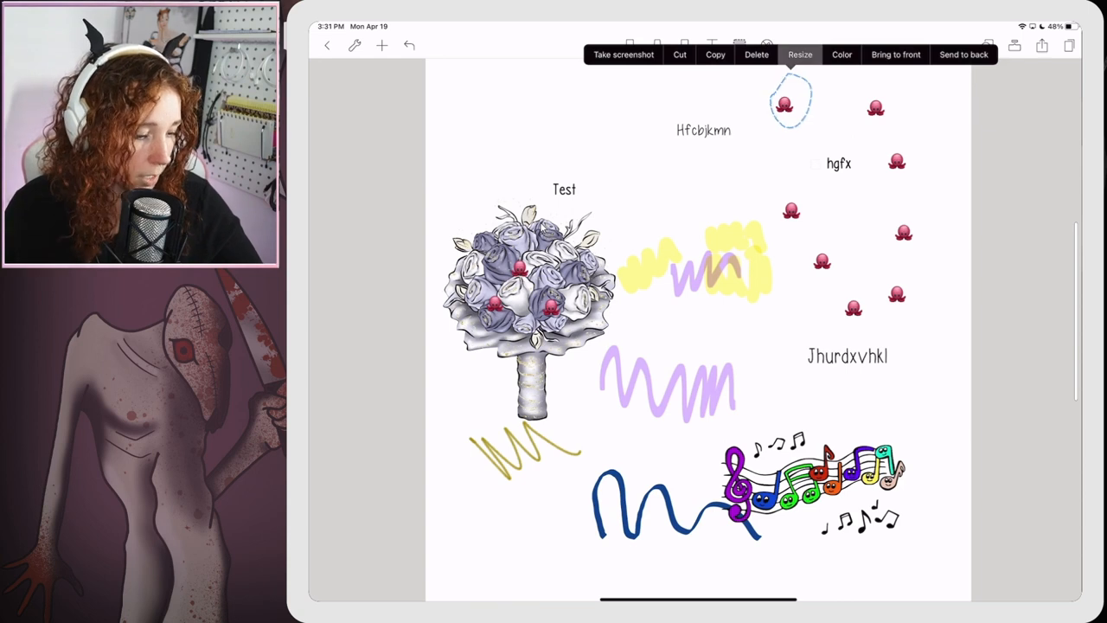
pyautogui.moveTo(809, 87)
pyautogui.mouseDown()
pyautogui.moveTo(786, 81)
pyautogui.moveTo(763, 93)
pyautogui.moveTo(768, 122)
pyautogui.moveTo(784, 81)
pyautogui.mouseUp()
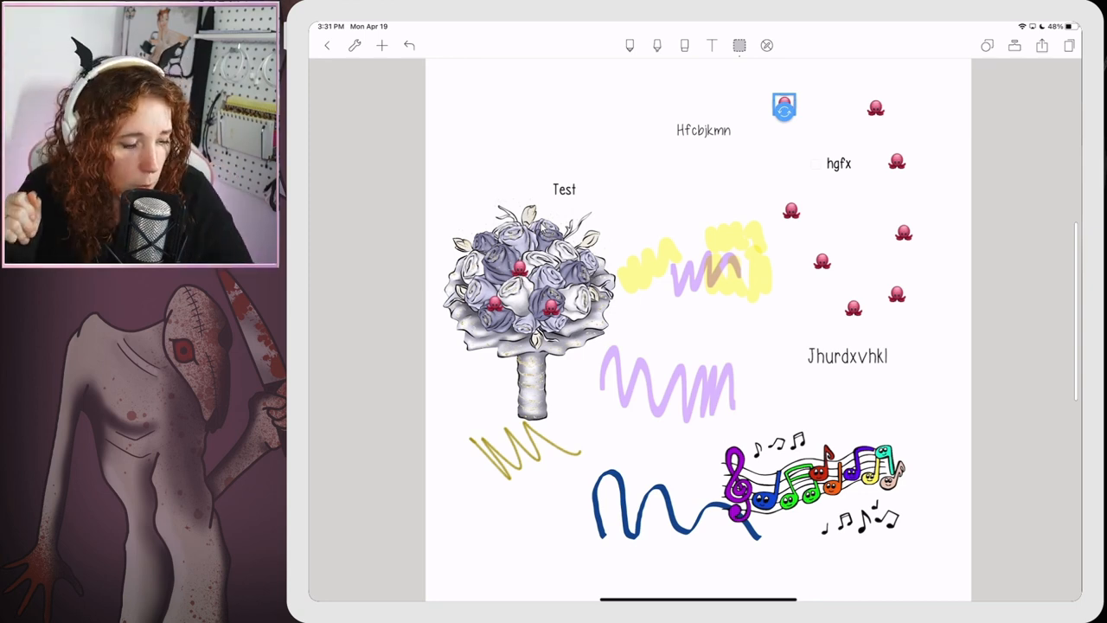
pyautogui.press('Escape')
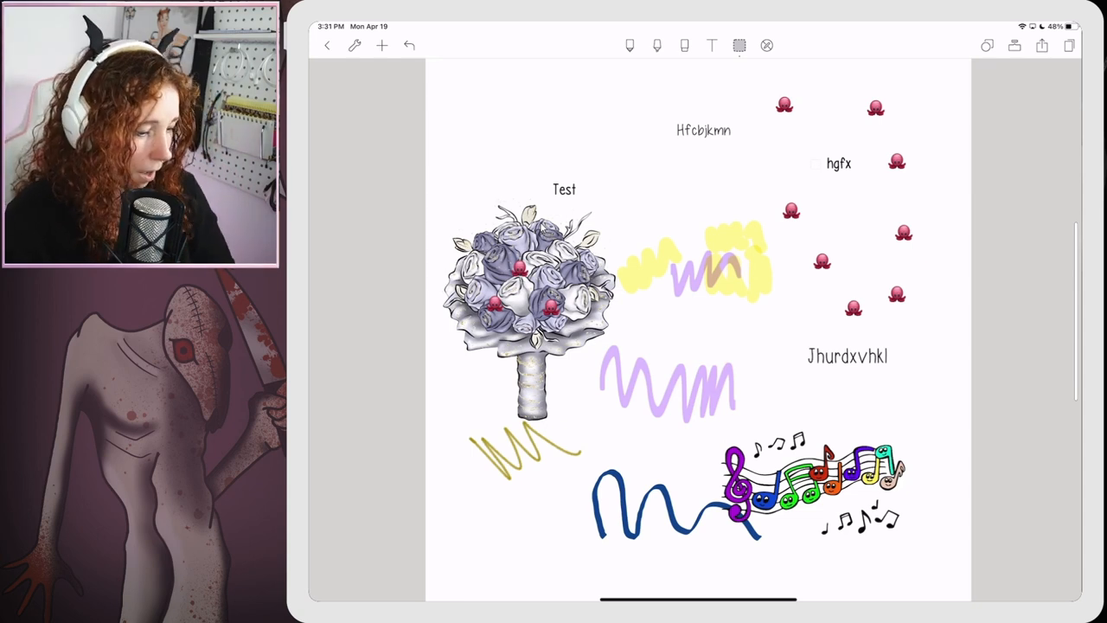
# Step: Share the current page in .noteshelf format and rename the export TestSquare
pyautogui.click(1042, 45)
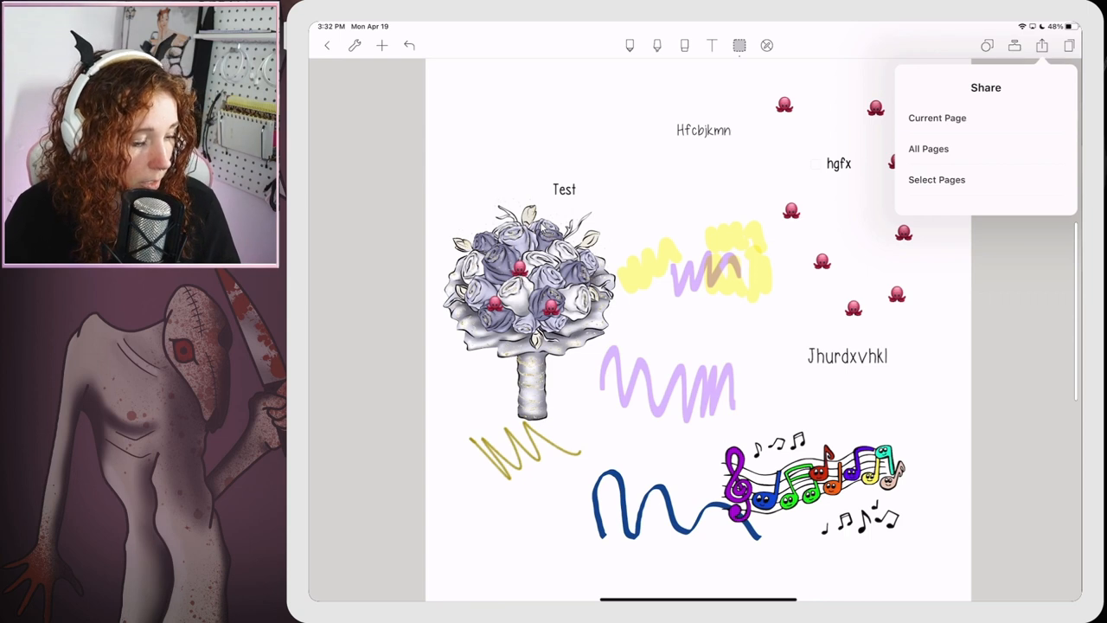
pyautogui.click(938, 117)
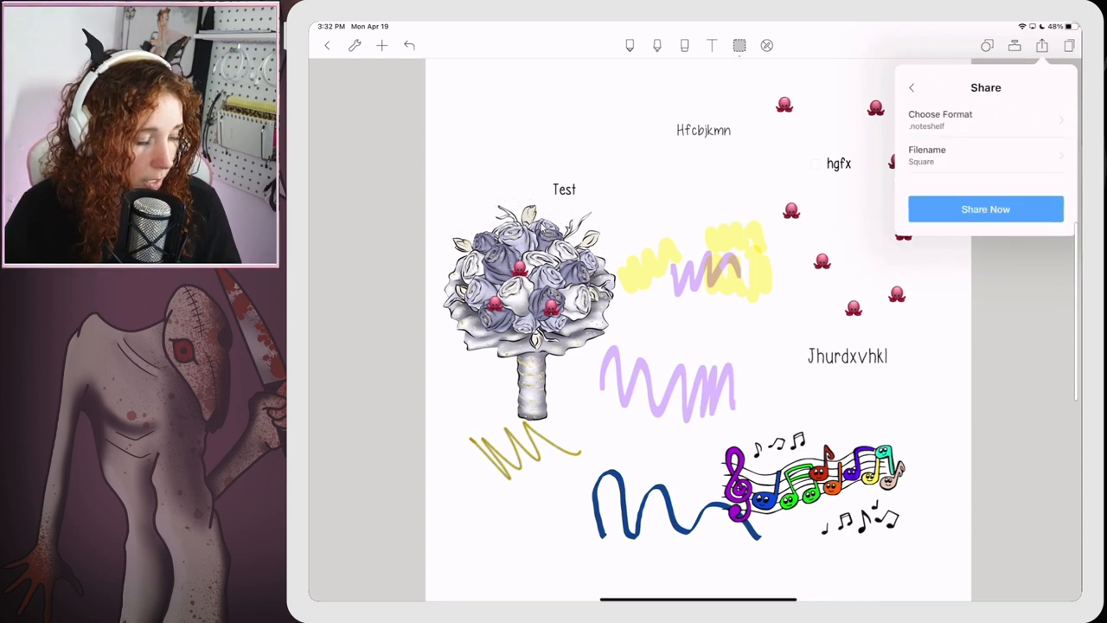
pyautogui.click(987, 120)
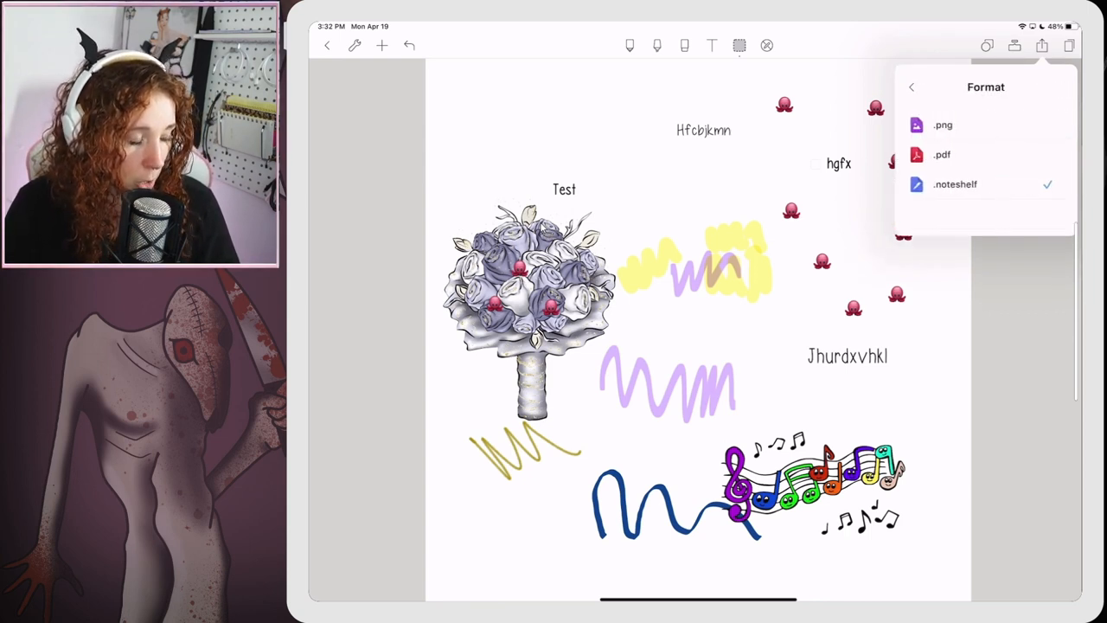
pyautogui.click(987, 184)
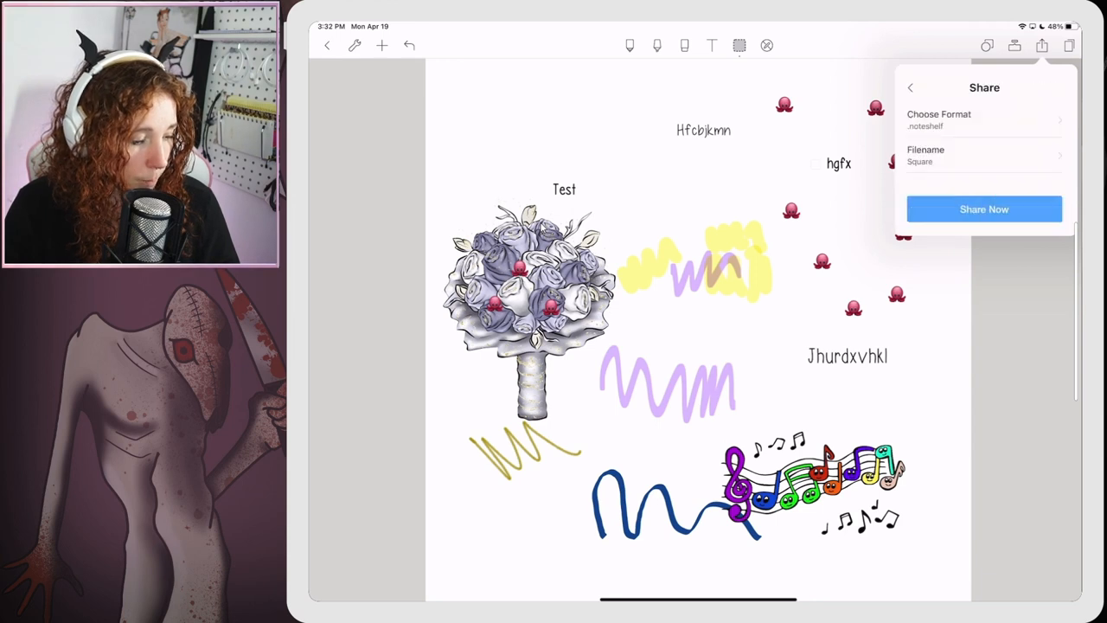
pyautogui.click(986, 156)
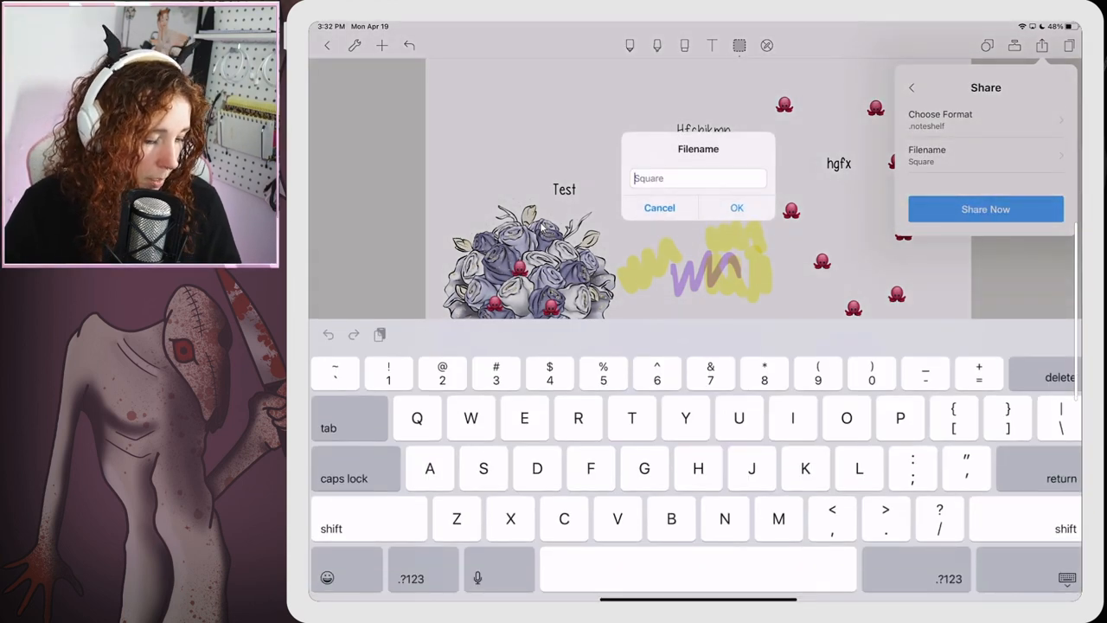
pyautogui.write('Test')
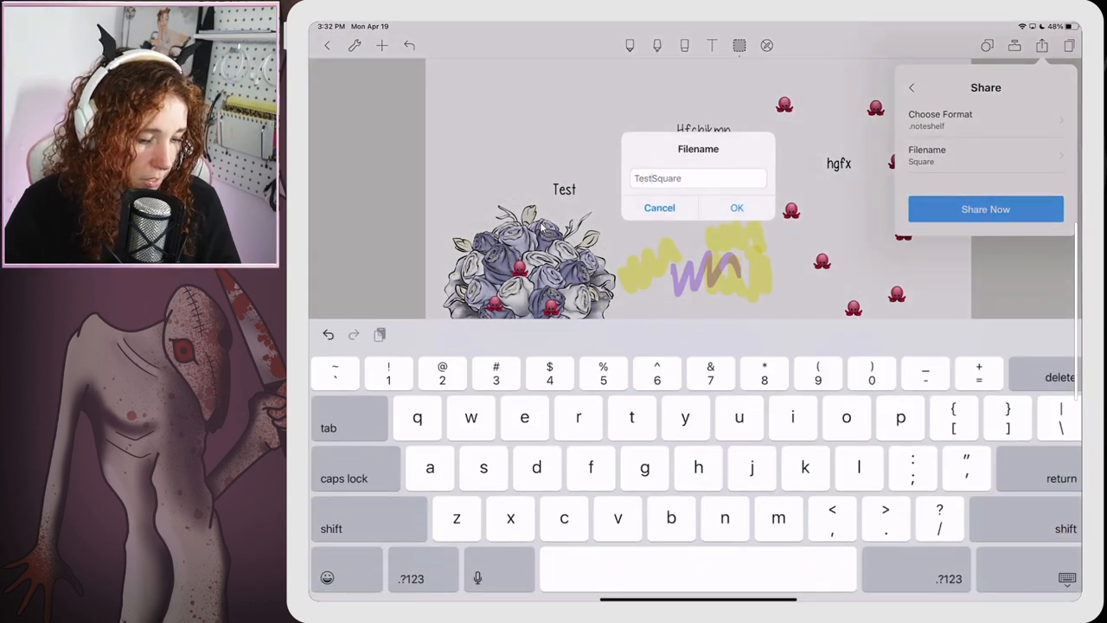
pyautogui.click(737, 207)
# Step: Generate the export and save TestSquare to the Daily Photos folder in Files
pyautogui.click(987, 210)
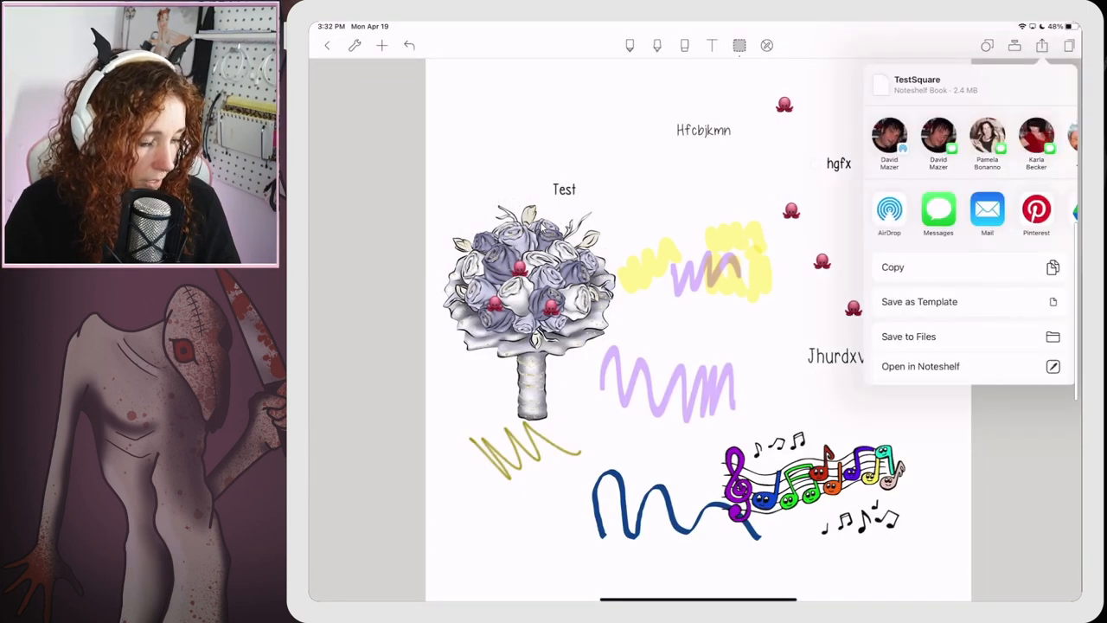
pyautogui.click(909, 337)
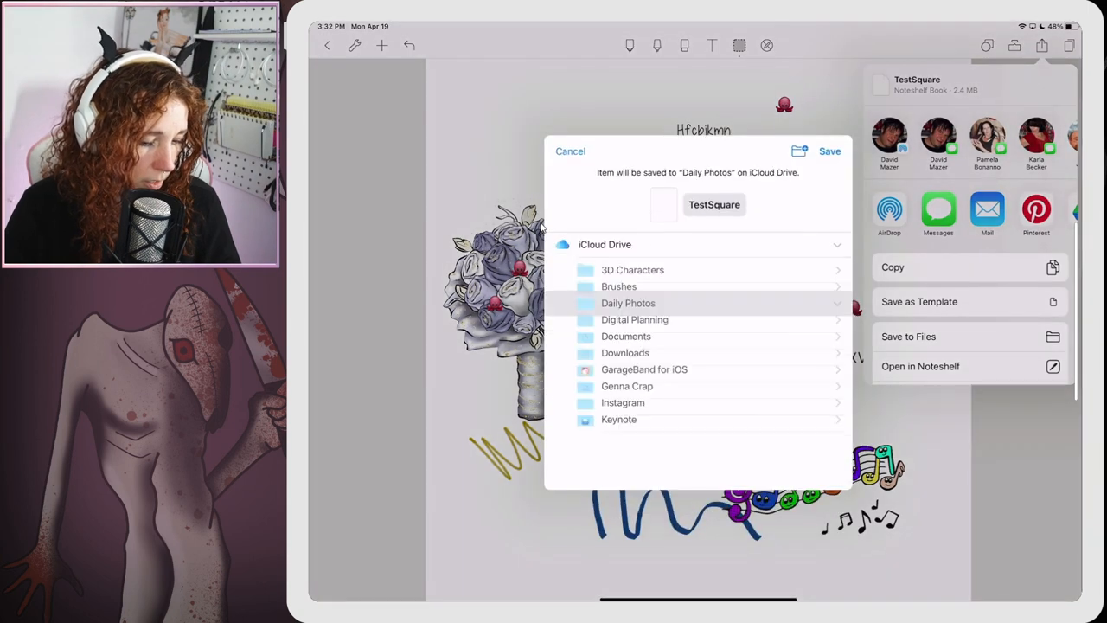
pyautogui.click(829, 150)
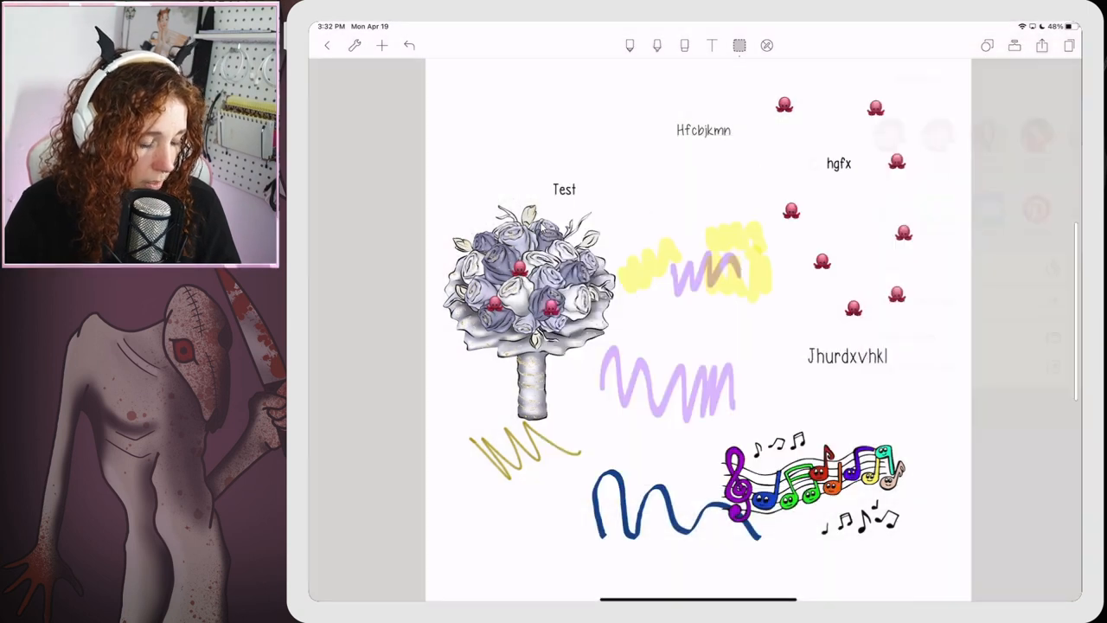
# Step: Return to the library and choose Import Document from the + menu
pyautogui.click(327, 45)
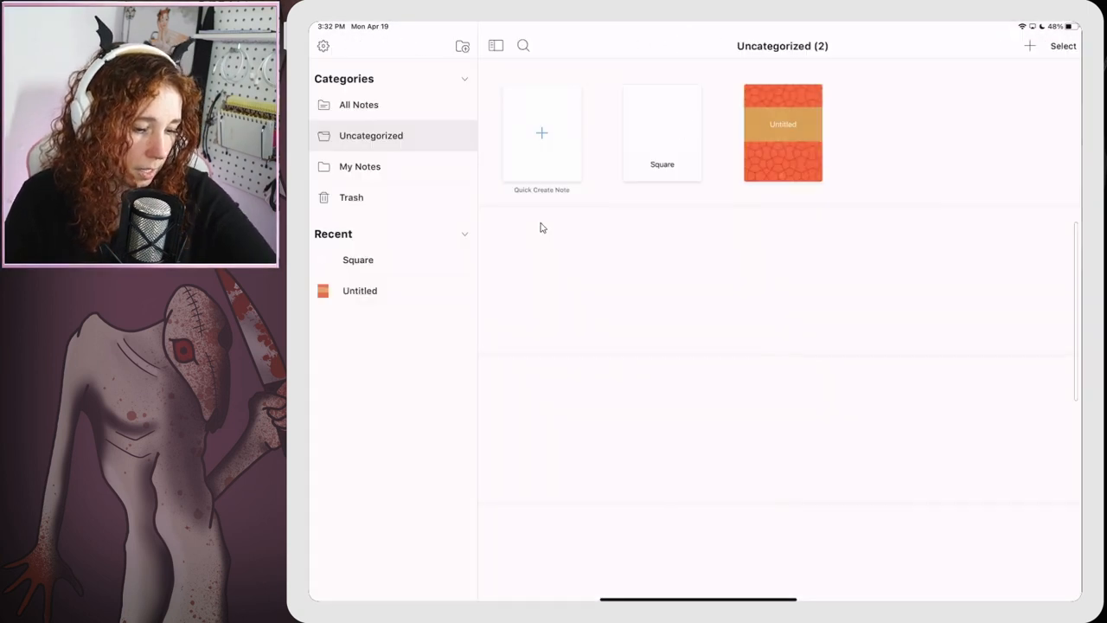
pyautogui.click(1029, 45)
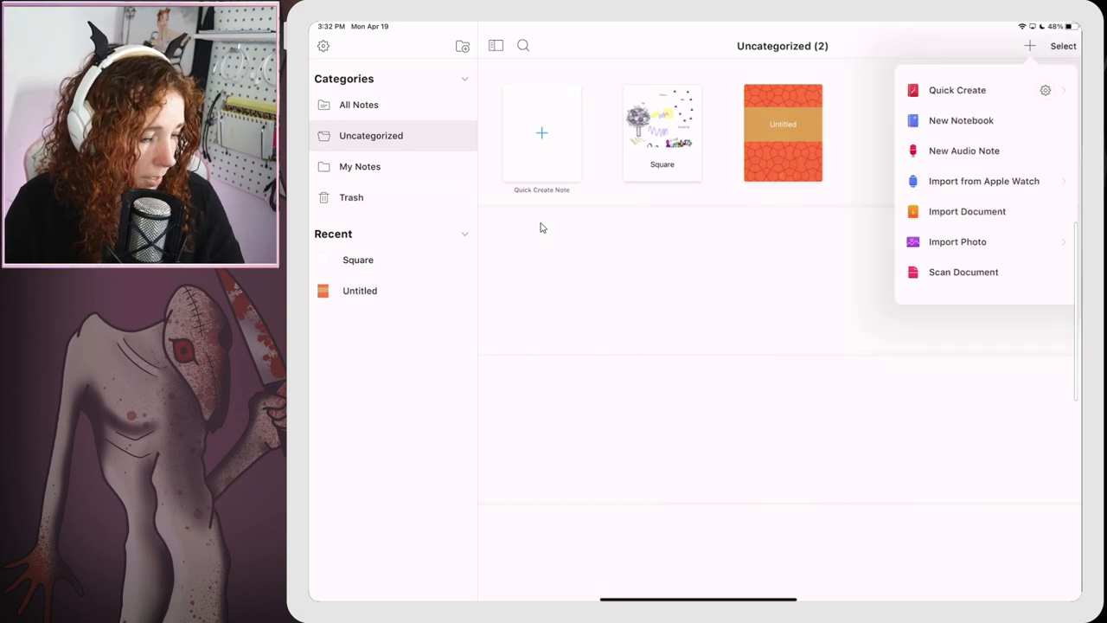
pyautogui.click(958, 241)
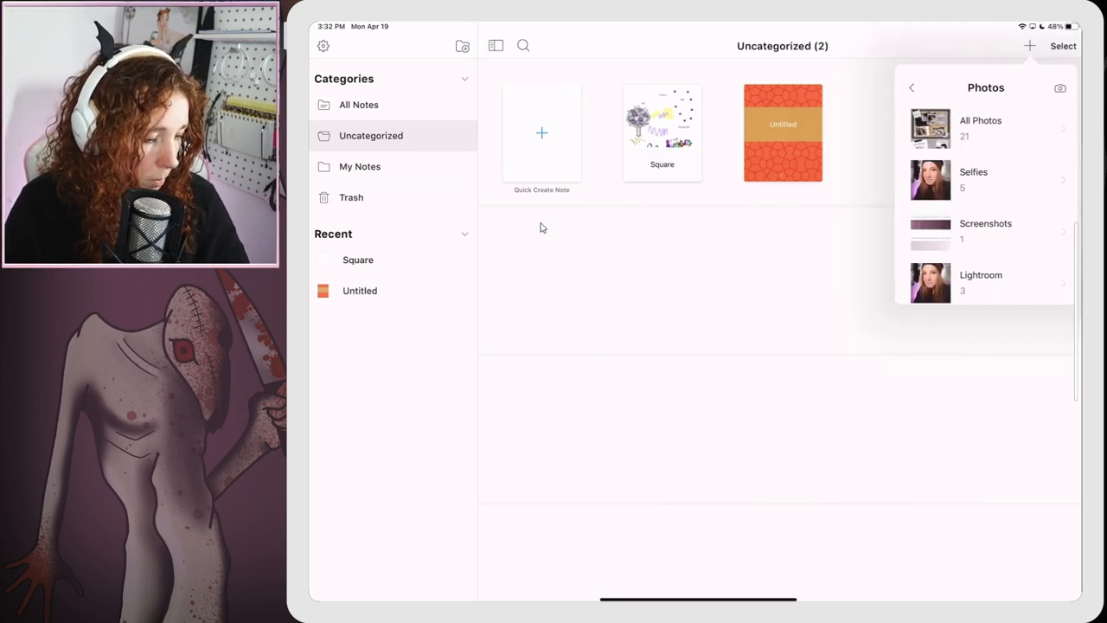
pyautogui.click(917, 90)
pyautogui.click(967, 211)
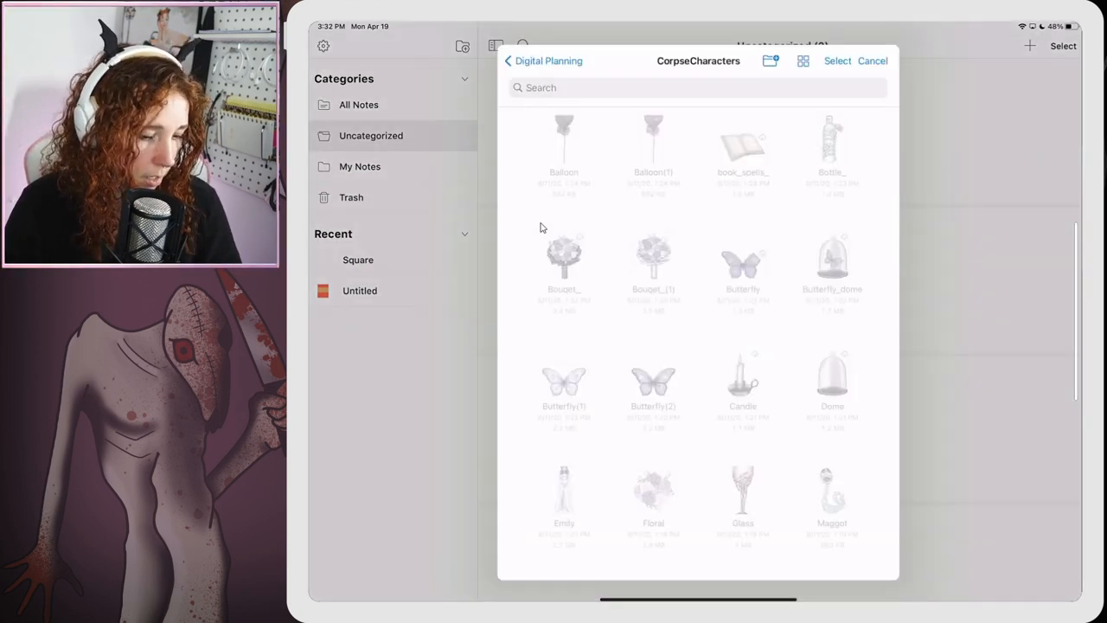
# Step: Pick TestSquare from the Daily Photos folder so it imports as a third notebook
pyautogui.click(527, 60)
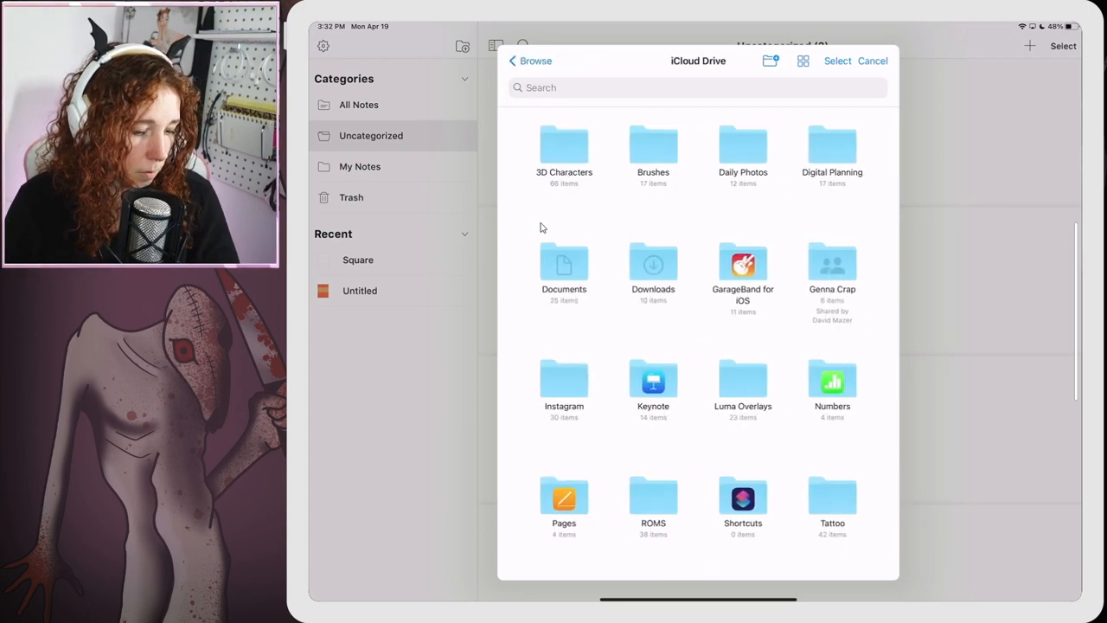
pyautogui.click(743, 151)
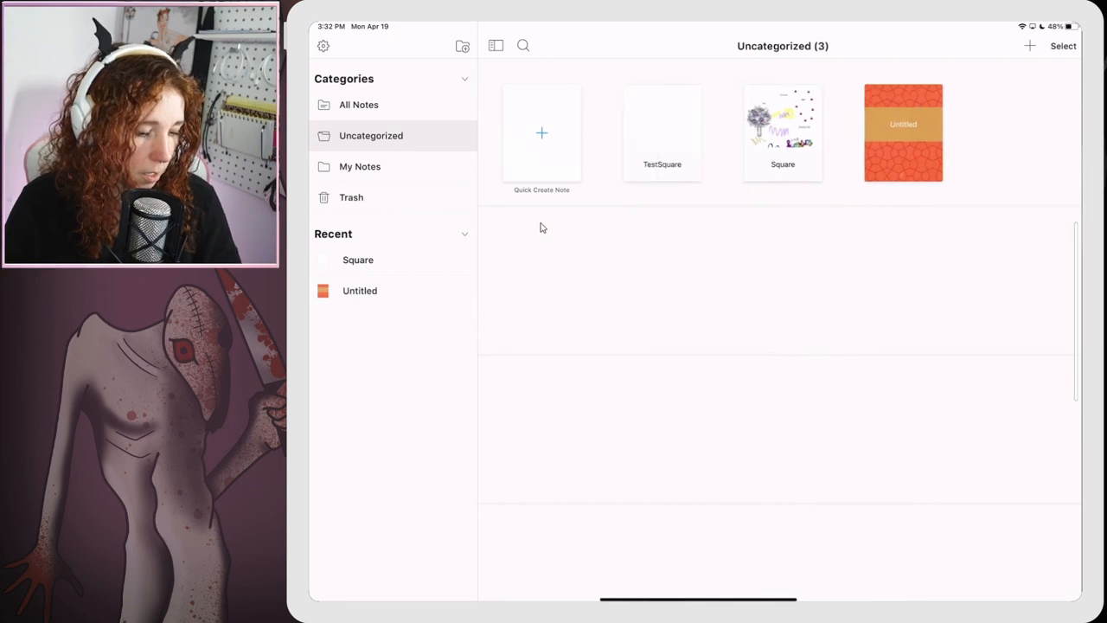
pyautogui.click(663, 130)
# Step: In TestSquare, lasso and nudge two octopus stickers lower, then return to the library
pyautogui.click(739, 45)
pyautogui.click(784, 105)
pyautogui.moveTo(784, 105); pyautogui.dragTo(789, 130)
pyautogui.click(789, 130)
pyautogui.click(606, 519)
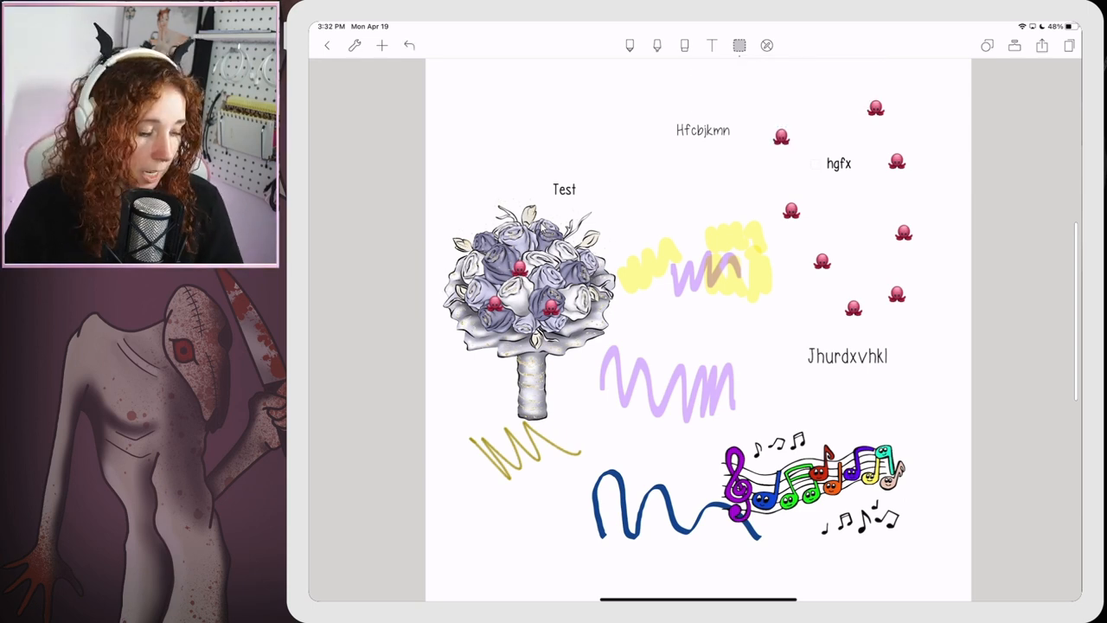
pyautogui.moveTo(853, 308); pyautogui.dragTo(824, 316)
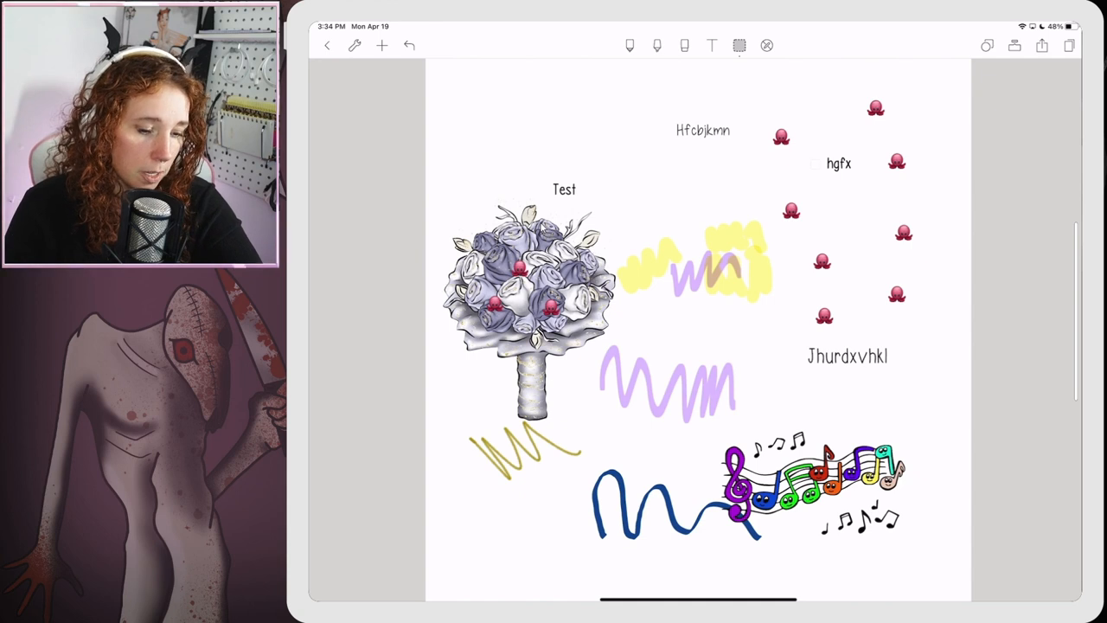
pyautogui.click(327, 45)
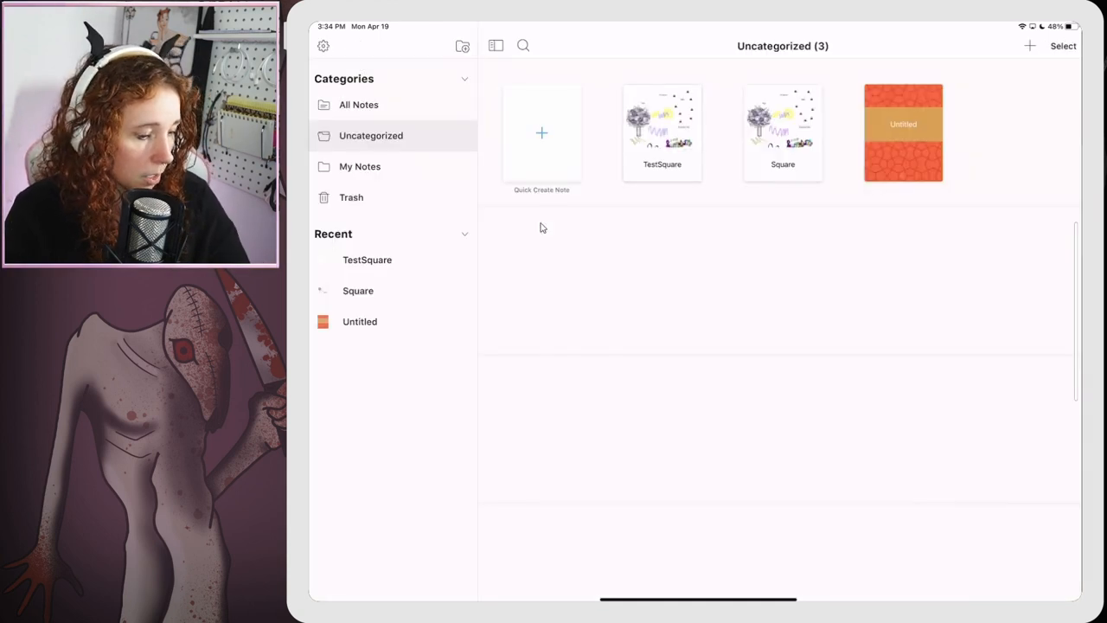
# Step: Start importing the LDPlanner file from Google Drive via the + menu
pyautogui.click(1029, 46)
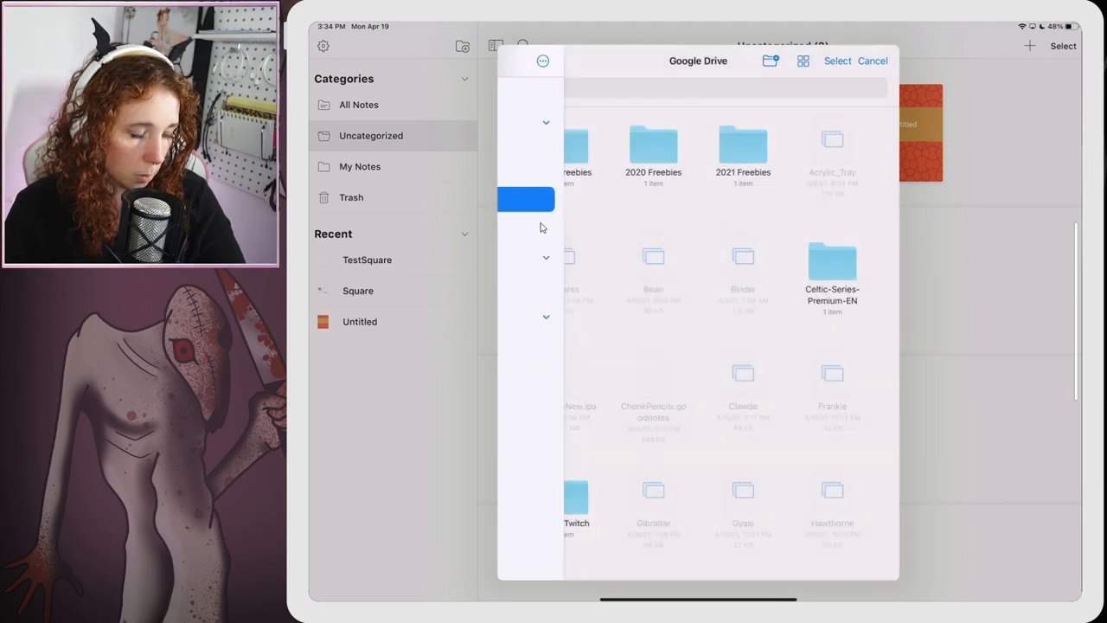
pyautogui.scroll(-4, 540, 227)
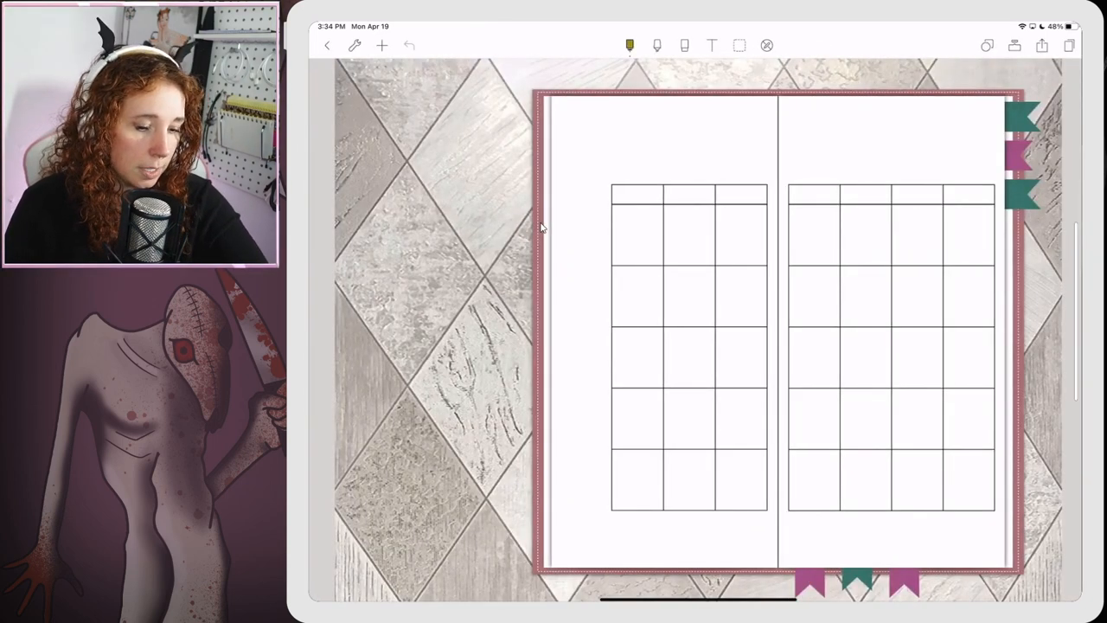
pyautogui.click(354, 45)
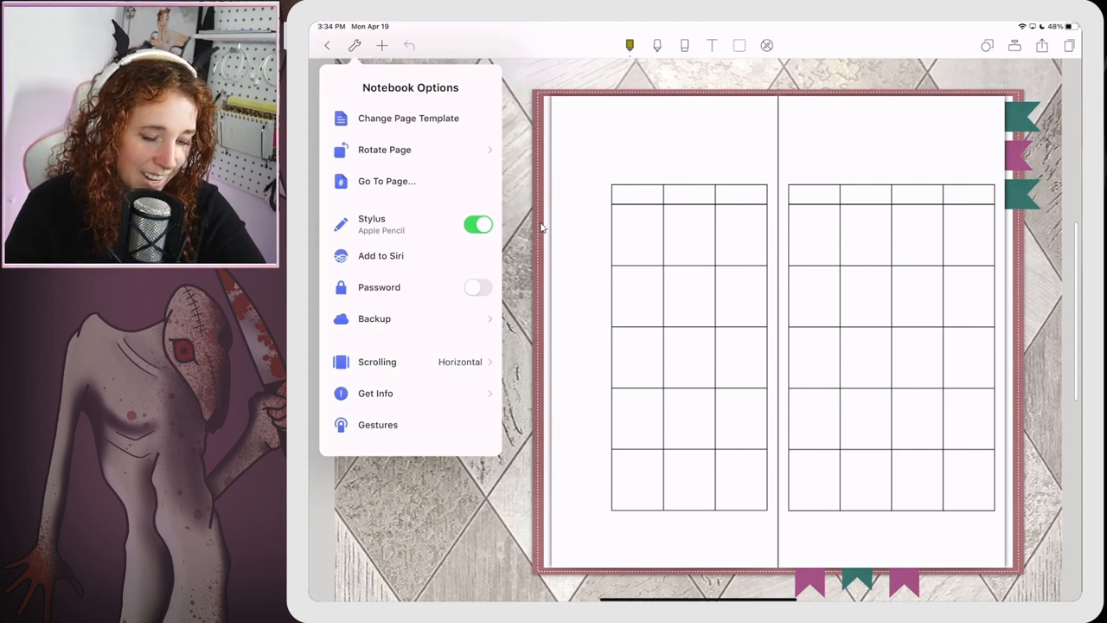
pyautogui.click(378, 425)
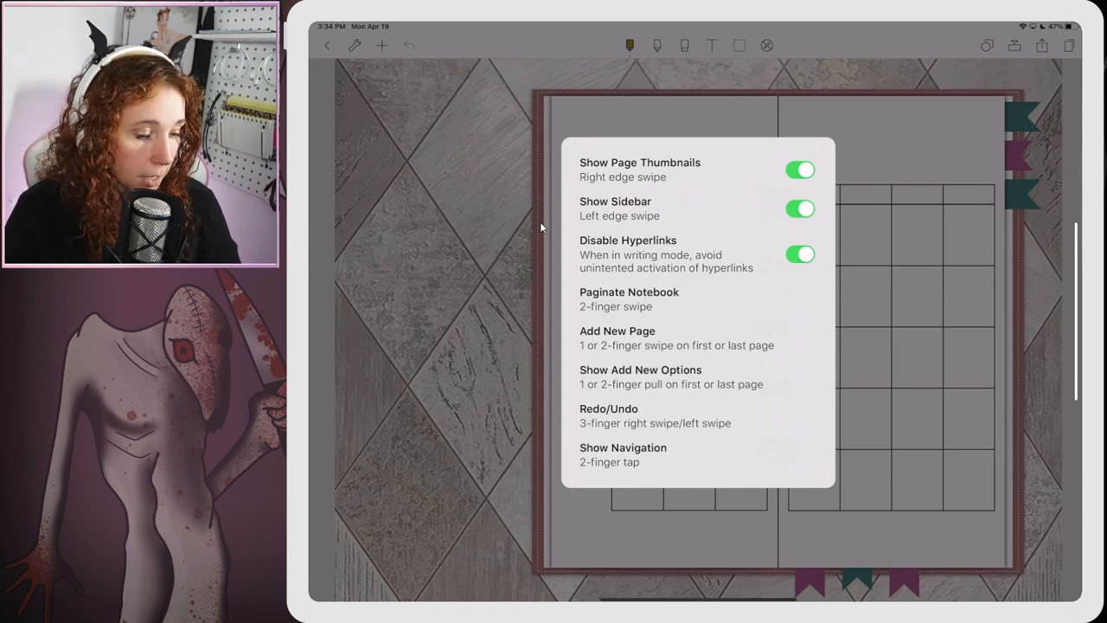
pyautogui.click(540, 222)
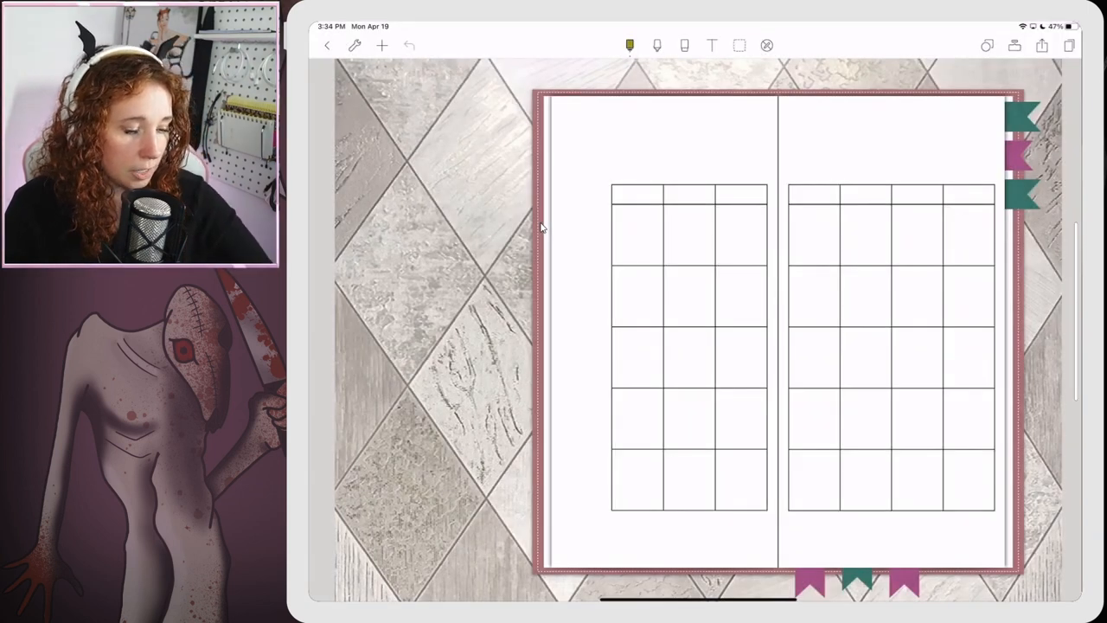
# Step: Scribble a yellow stroke, switch to green ink and draw three green waves across the grid
pyautogui.moveTo(580, 184); pyautogui.dragTo(716, 251)
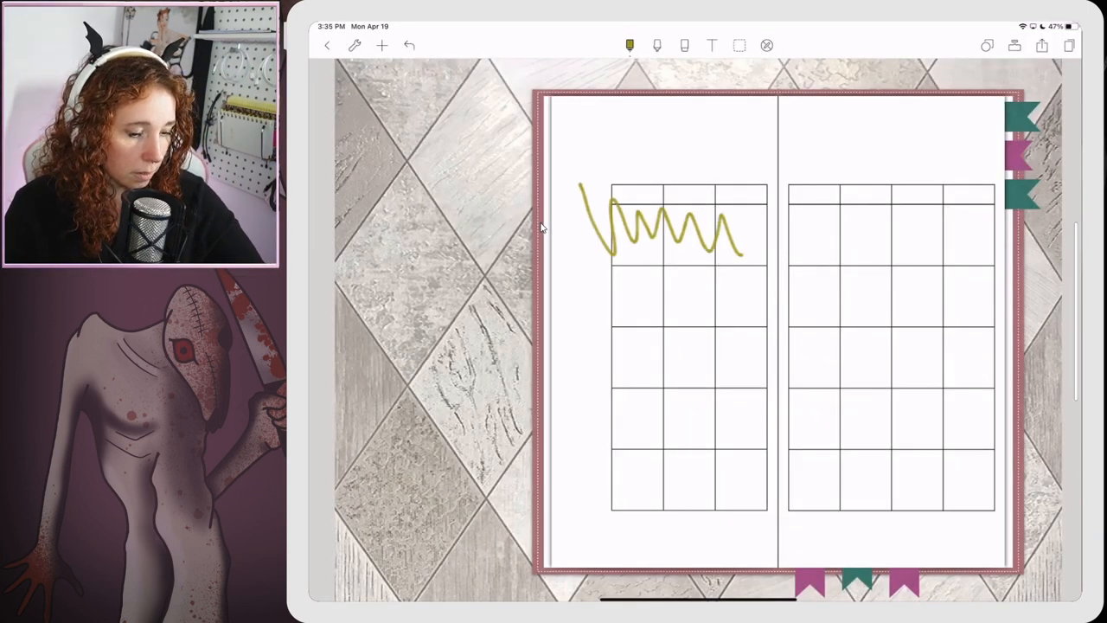
pyautogui.click(629, 45)
pyautogui.click(601, 226)
pyautogui.click(540, 226)
pyautogui.moveTo(589, 316)
pyautogui.mouseDown()
pyautogui.moveTo(664, 295)
pyautogui.moveTo(848, 286)
pyautogui.mouseUp()
pyautogui.moveTo(561, 362); pyautogui.dragTo(883, 350)
pyautogui.moveTo(589, 457)
pyautogui.mouseDown()
pyautogui.moveTo(744, 476)
pyautogui.moveTo(856, 515)
pyautogui.mouseUp()
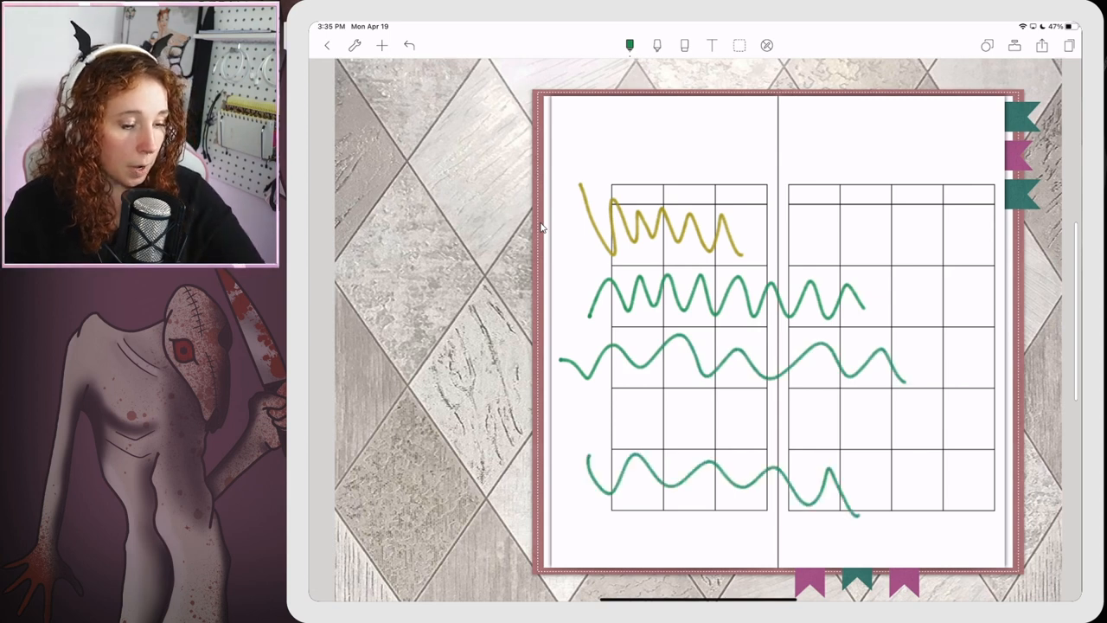
pyautogui.click(739, 45)
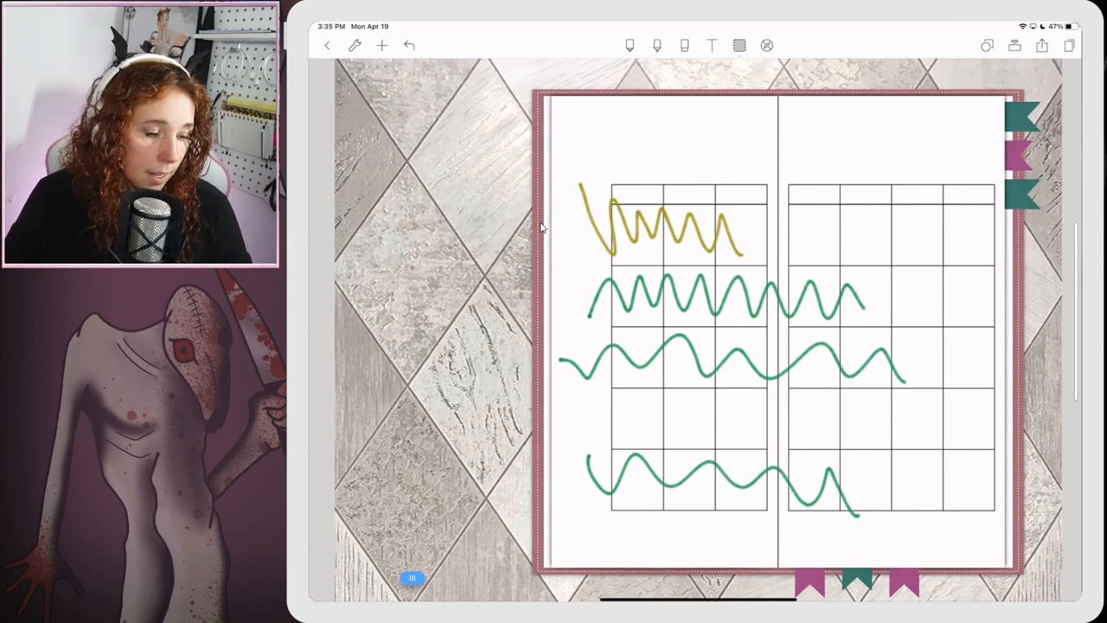
# Step: Enable read-only mode and follow a planner table link to the single-column page
pyautogui.press('e')
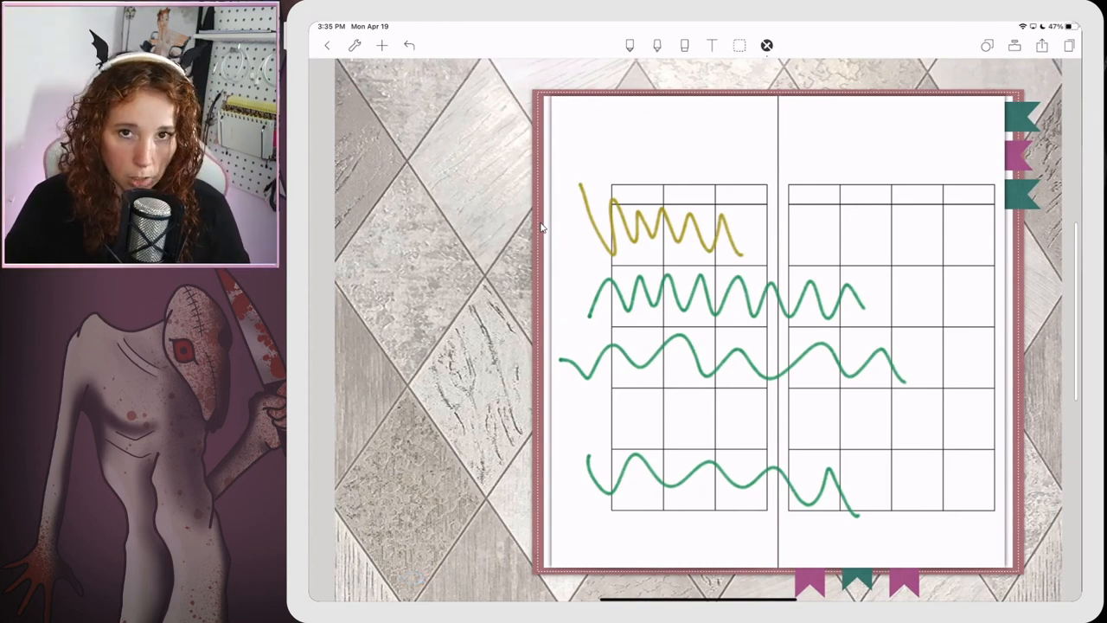
pyautogui.click(776, 418)
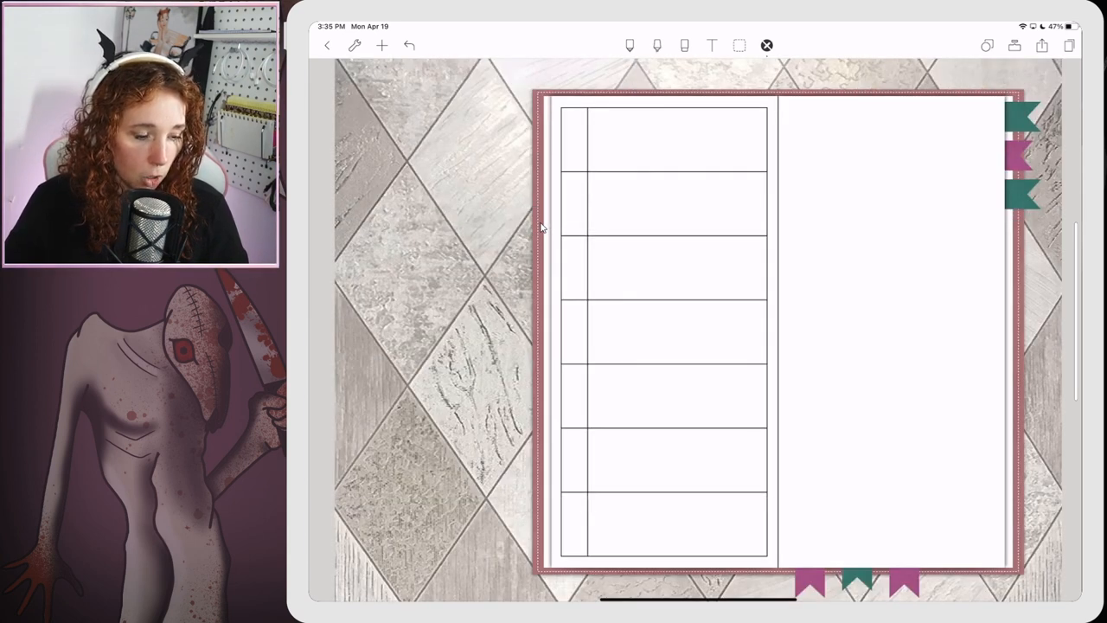
pyautogui.click(542, 226)
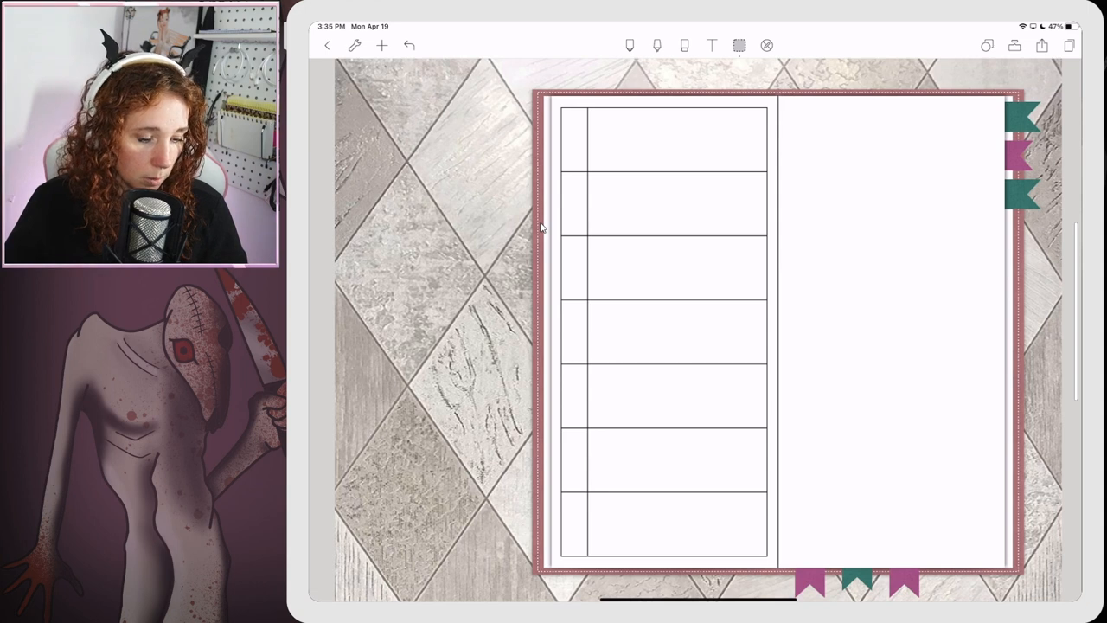
pyautogui.hscroll(5, 542, 226)
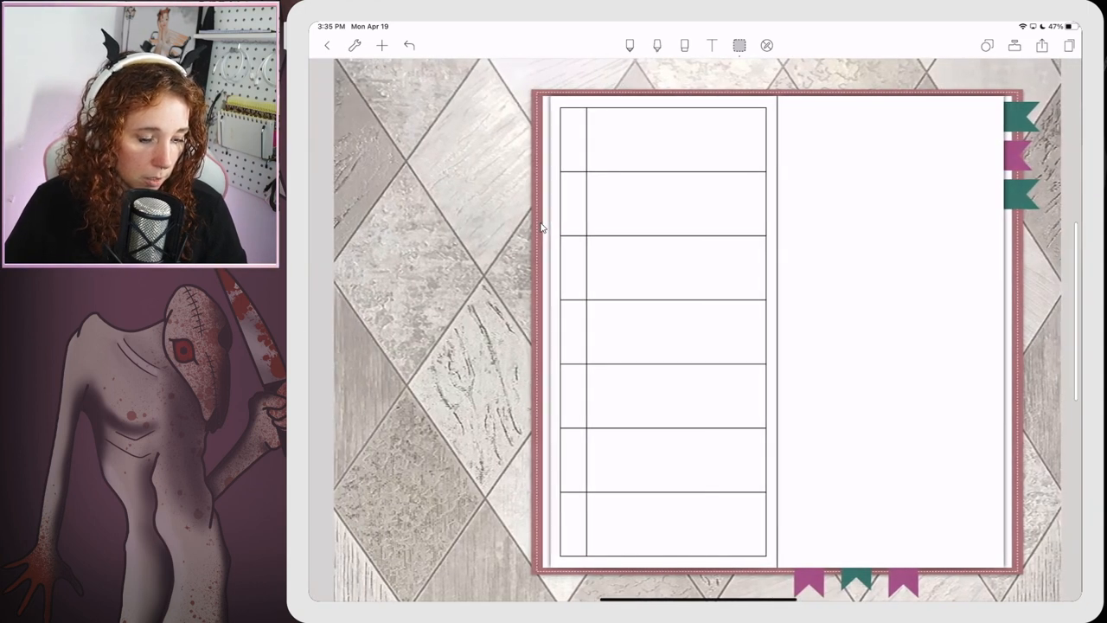
pyautogui.hscroll(5, 541, 227)
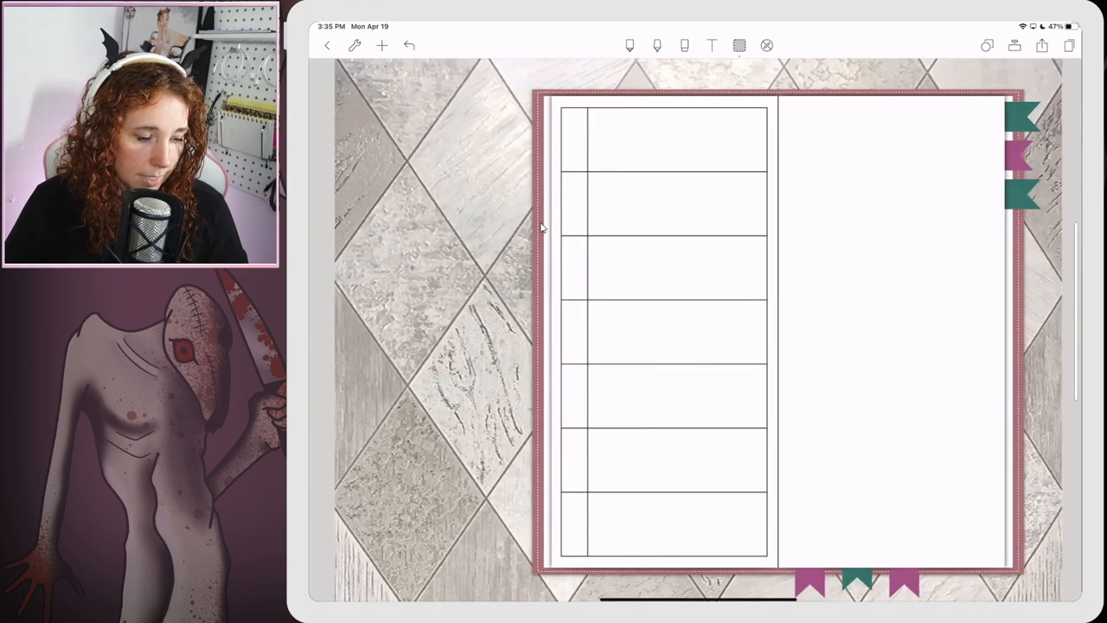
pyautogui.hscroll(-5, 542, 227)
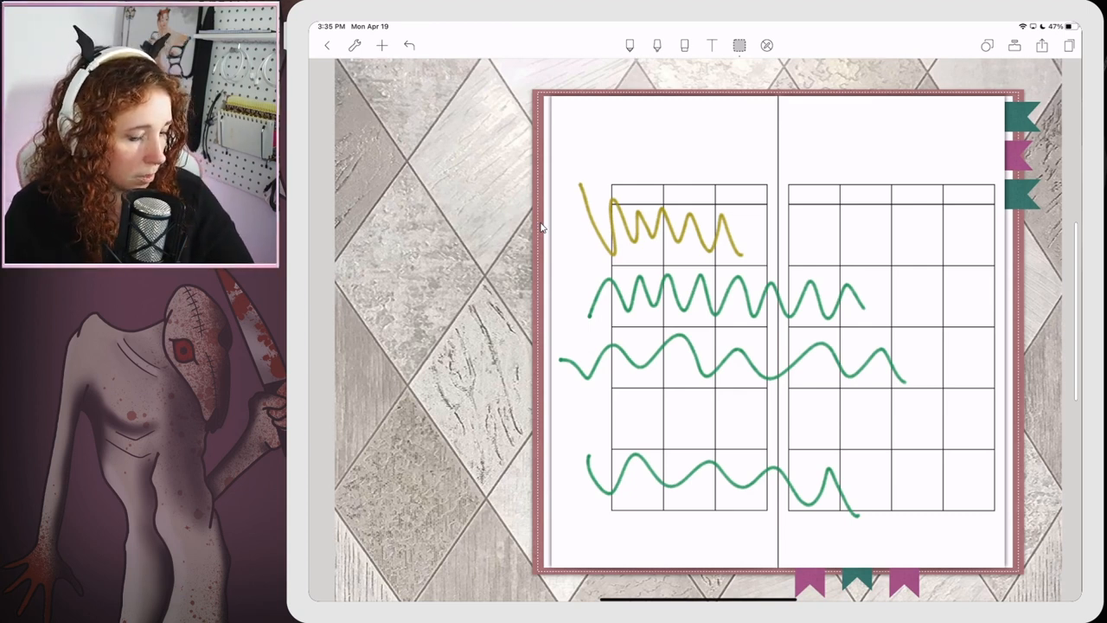
# Step: Insert the purple dress image from iCloud Drive and move it down into the grid
pyautogui.click(382, 45)
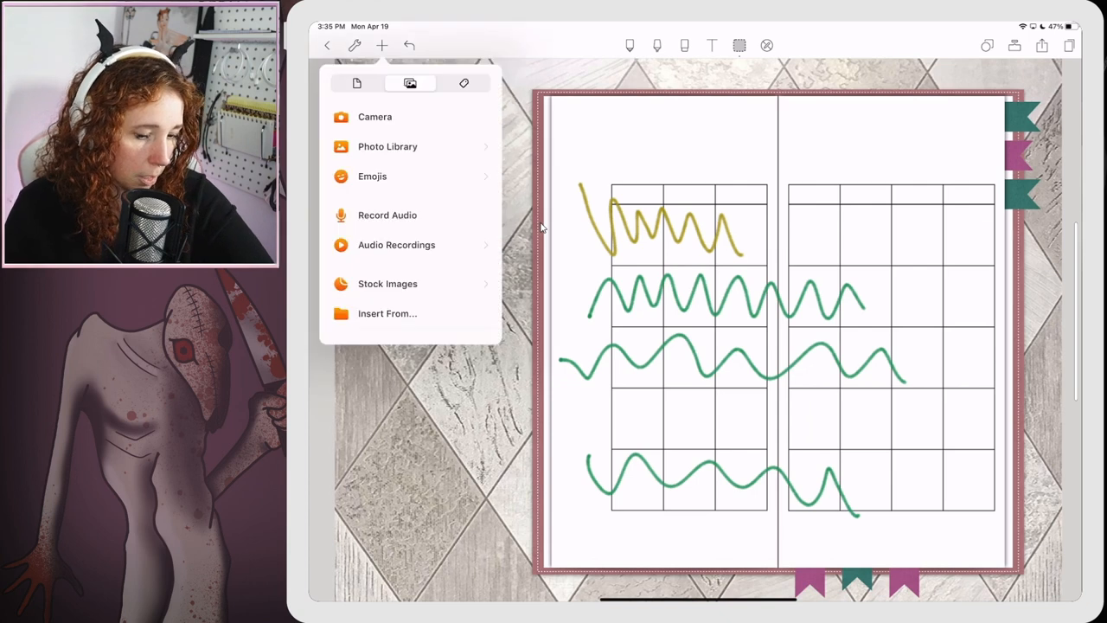
pyautogui.click(388, 313)
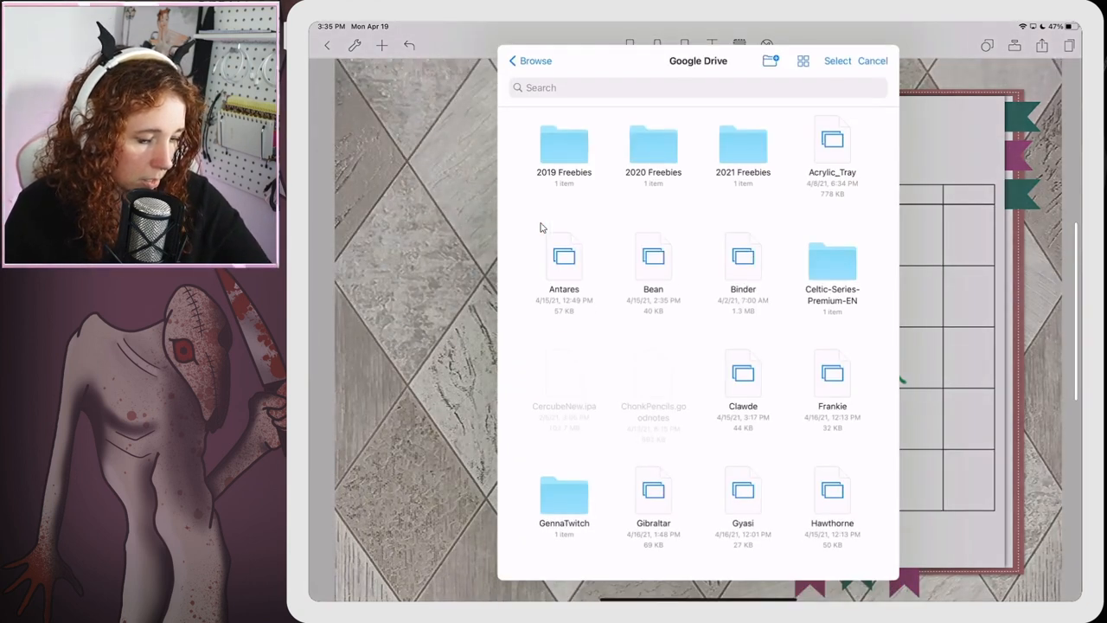
pyautogui.click(530, 60)
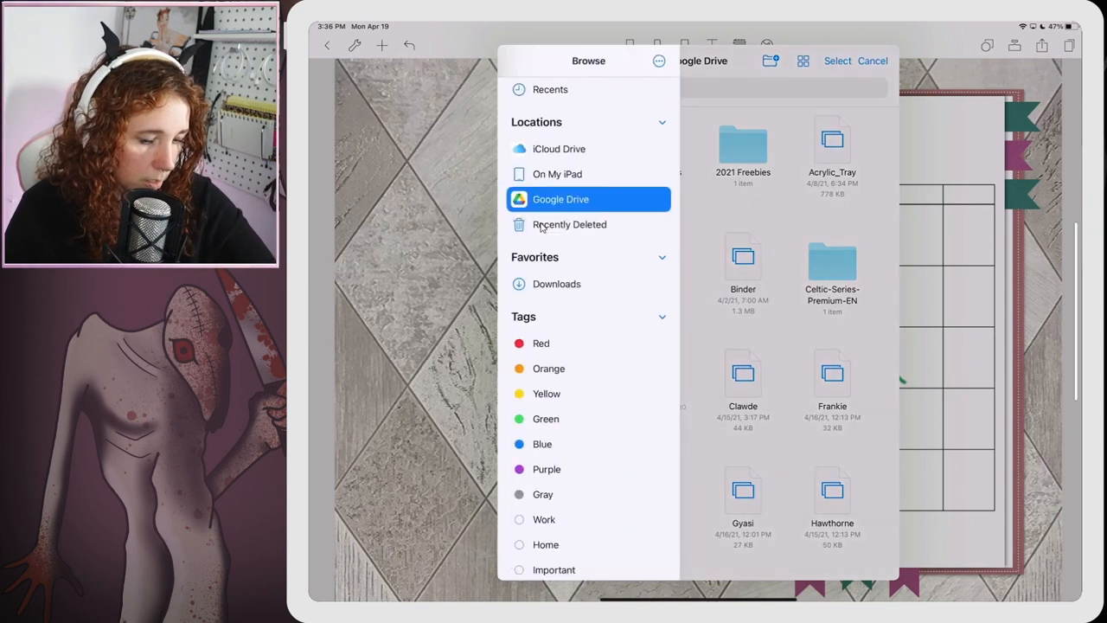
pyautogui.click(562, 173)
pyautogui.click(529, 61)
pyautogui.click(554, 146)
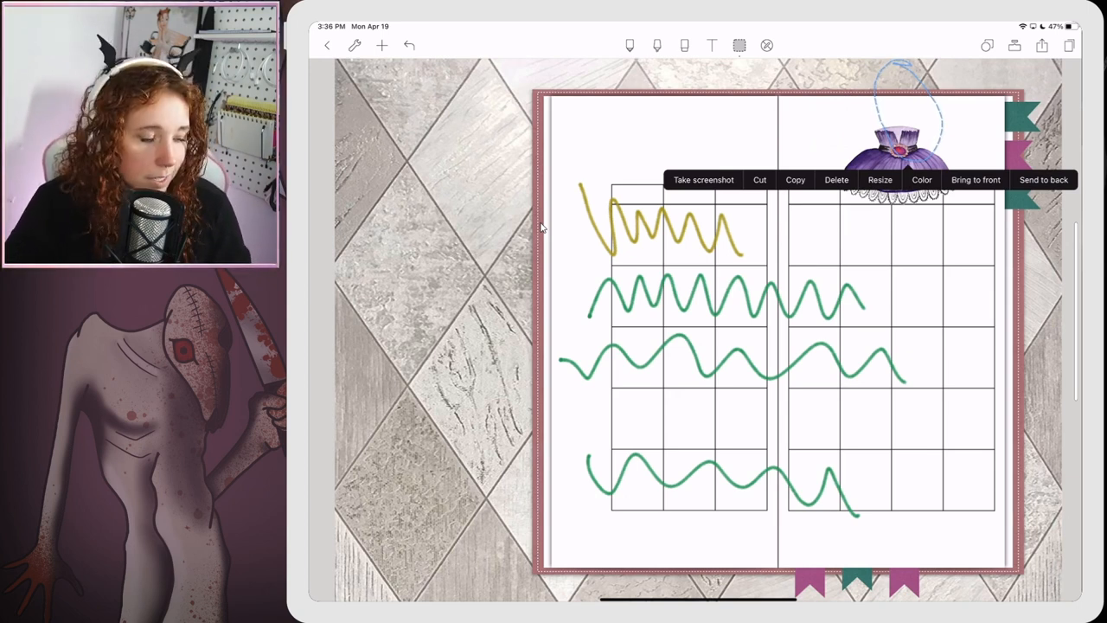
pyautogui.moveTo(900, 147); pyautogui.dragTo(899, 226)
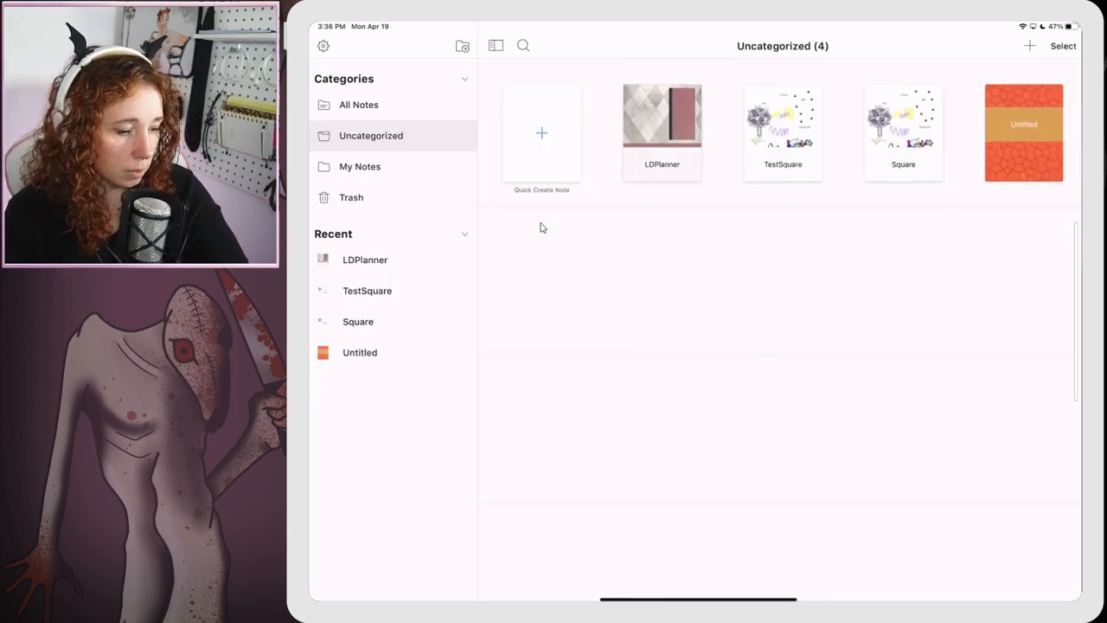
# Step: Open the Square note from the Uncategorized library
pyautogui.click(903, 130)
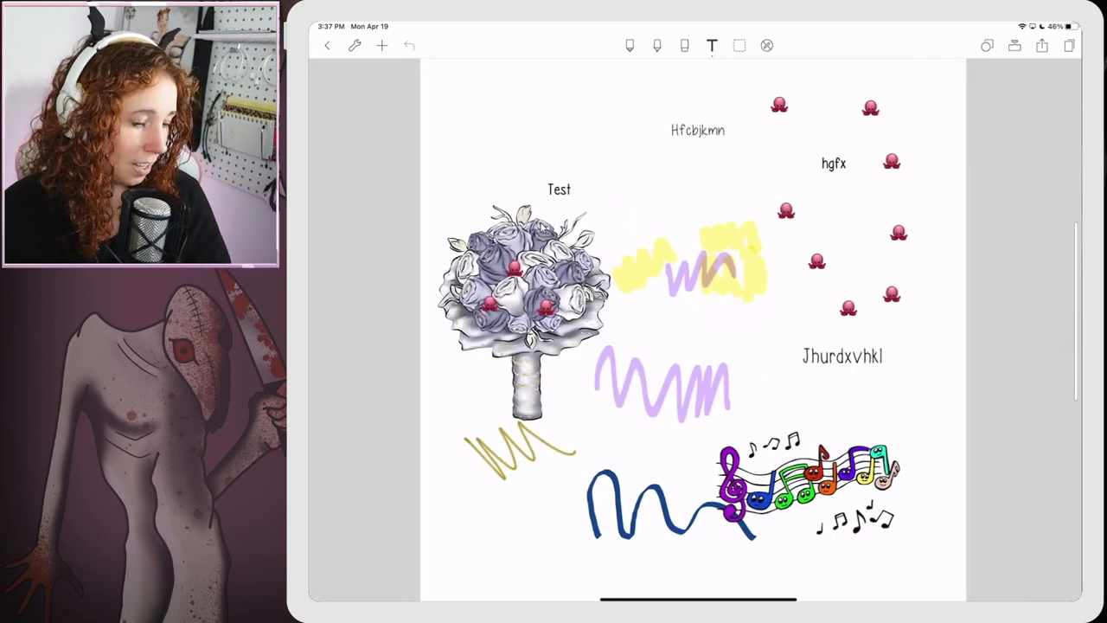
# Step: Swipe past the last page to add a blank page, then select page 1 in the Pages panel
pyautogui.moveTo(775, 227); pyautogui.dragTo(540, 227)
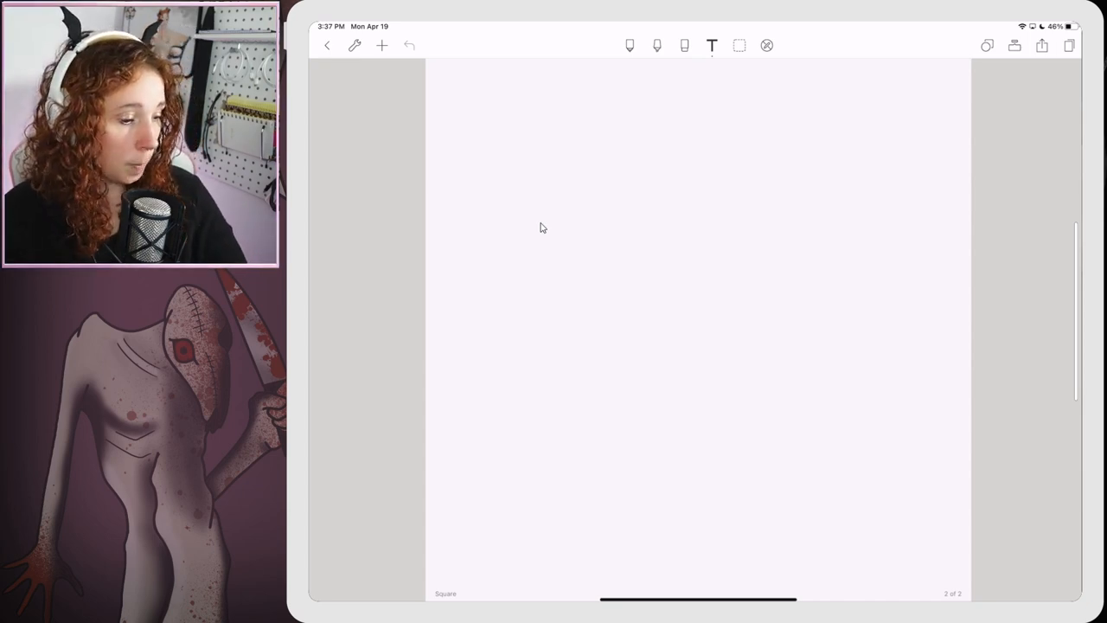
pyautogui.hotkey('ctrl', 'alt', 'p')
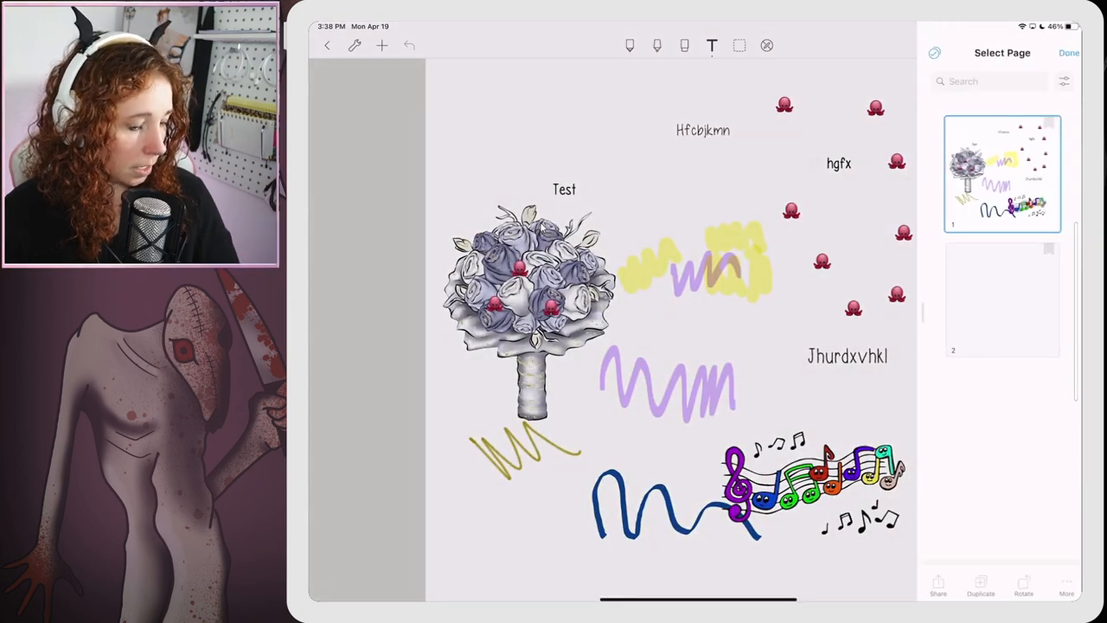
pyautogui.click(1002, 173)
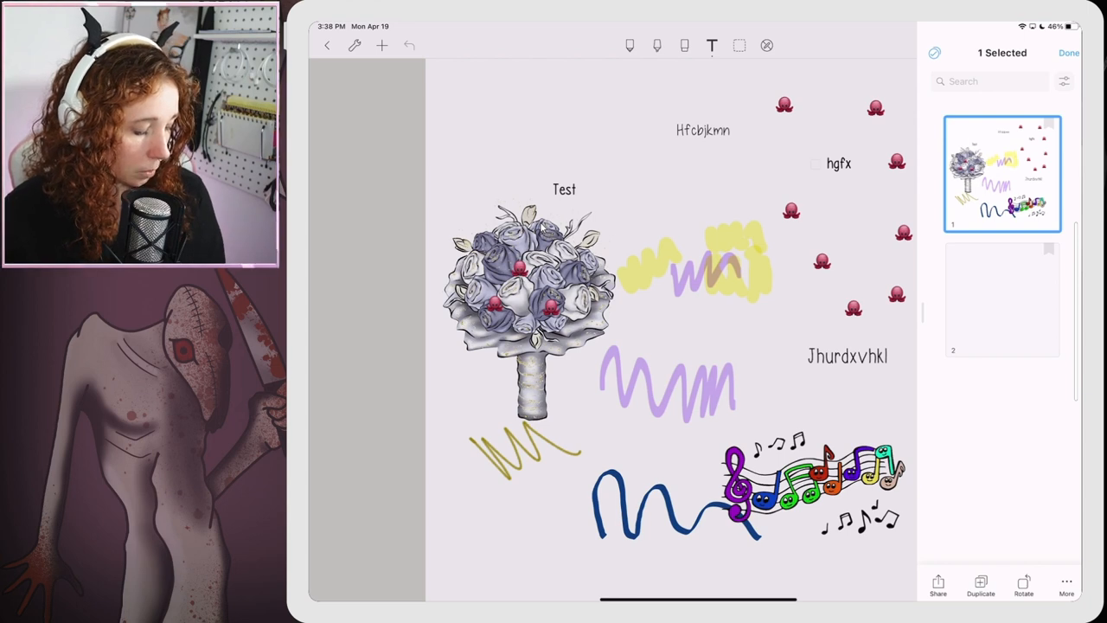
pyautogui.click(1069, 53)
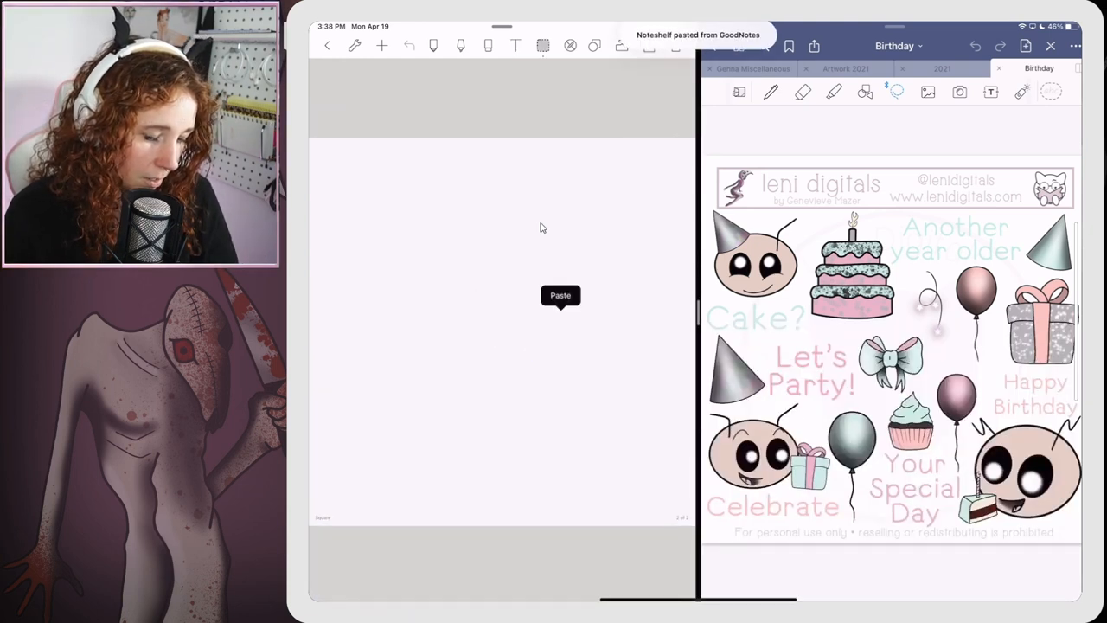
# Step: Paste the whole birthday sticker sheet from GoodNotes, move it, then delete it
pyautogui.click(561, 295)
pyautogui.click(588, 415)
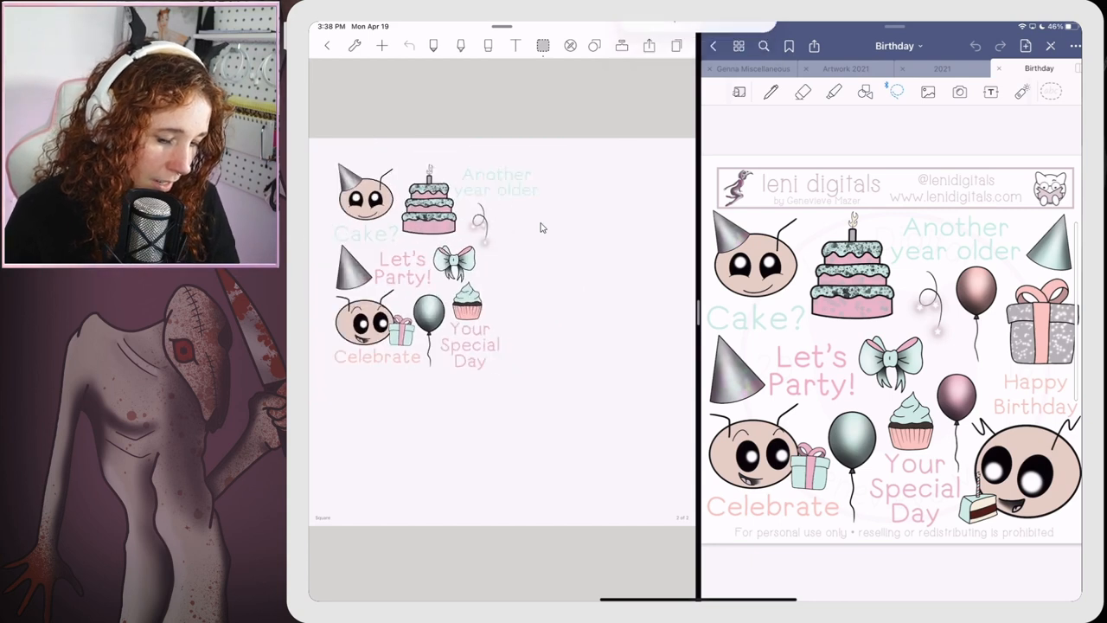
pyautogui.moveTo(415, 260); pyautogui.dragTo(493, 363)
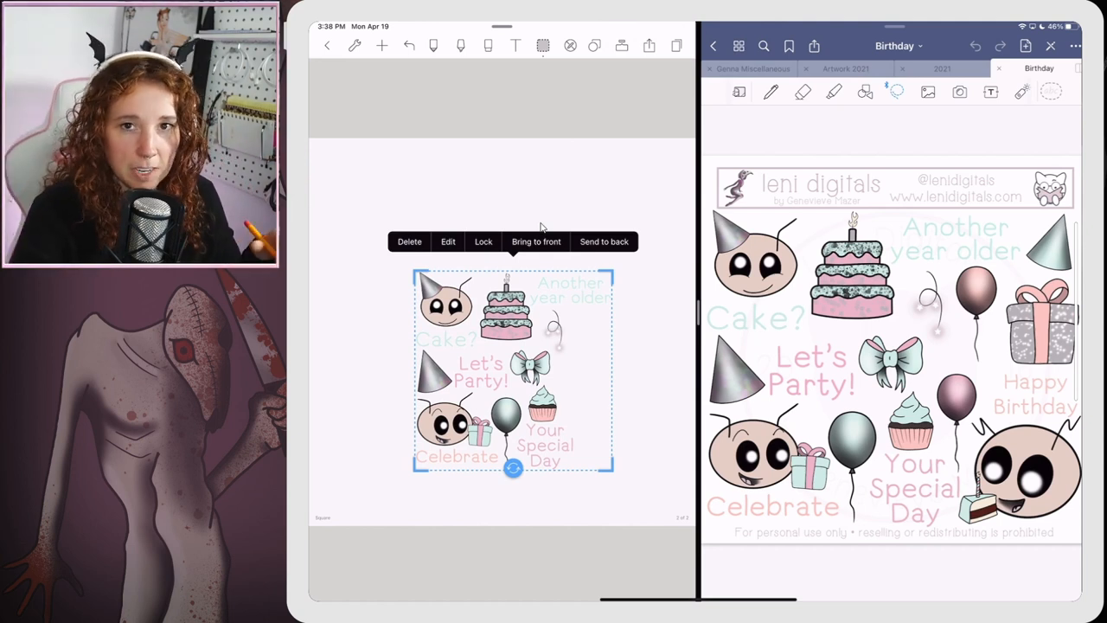
pyautogui.press('Delete')
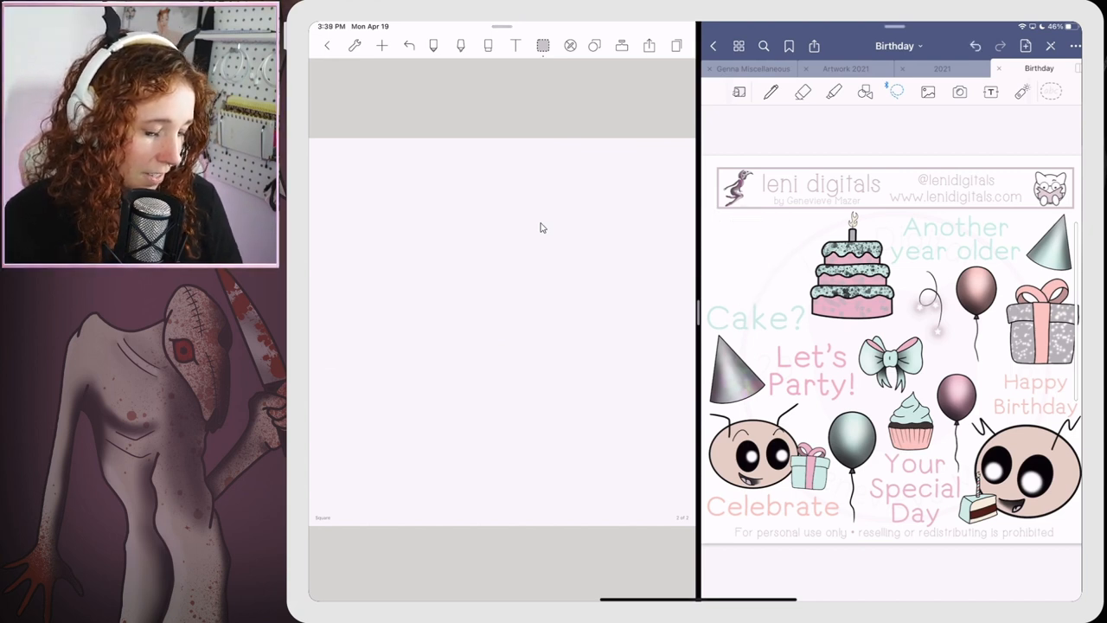
# Step: Copy just the party-hat face sticker in GoodNotes and paste it onto the blank page
pyautogui.hotkey('ctrl', 'v')
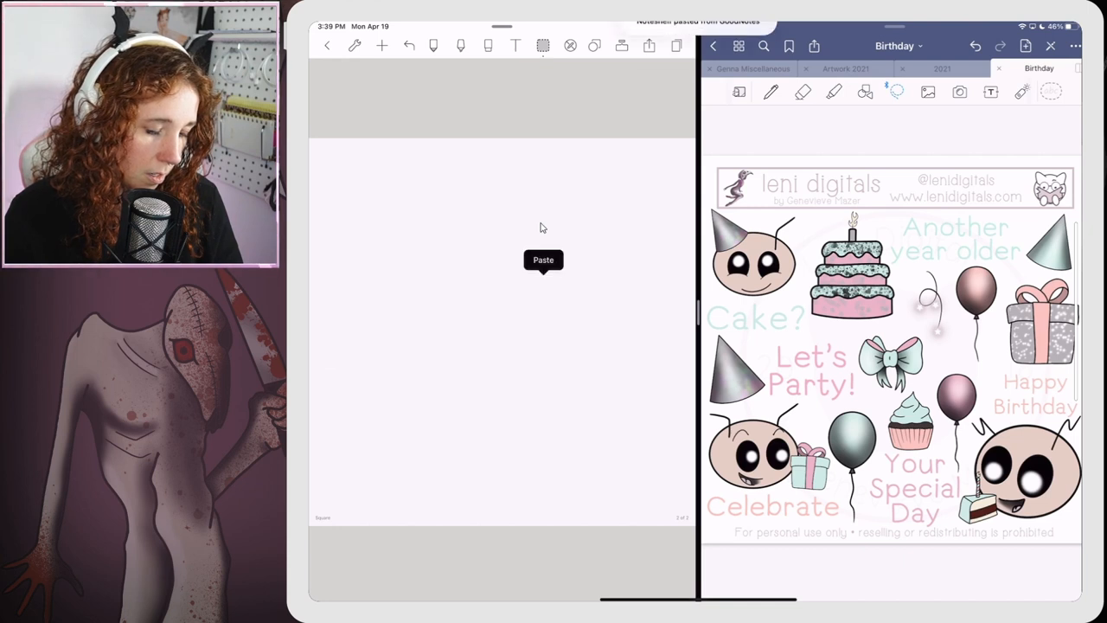
pyautogui.click(536, 285)
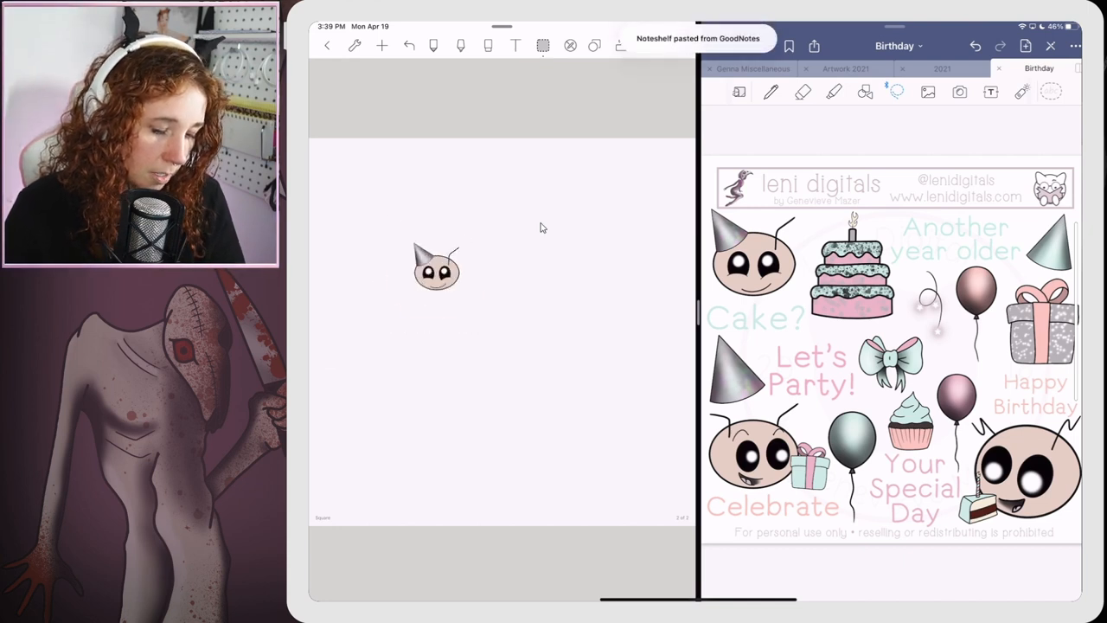
pyautogui.click(542, 227)
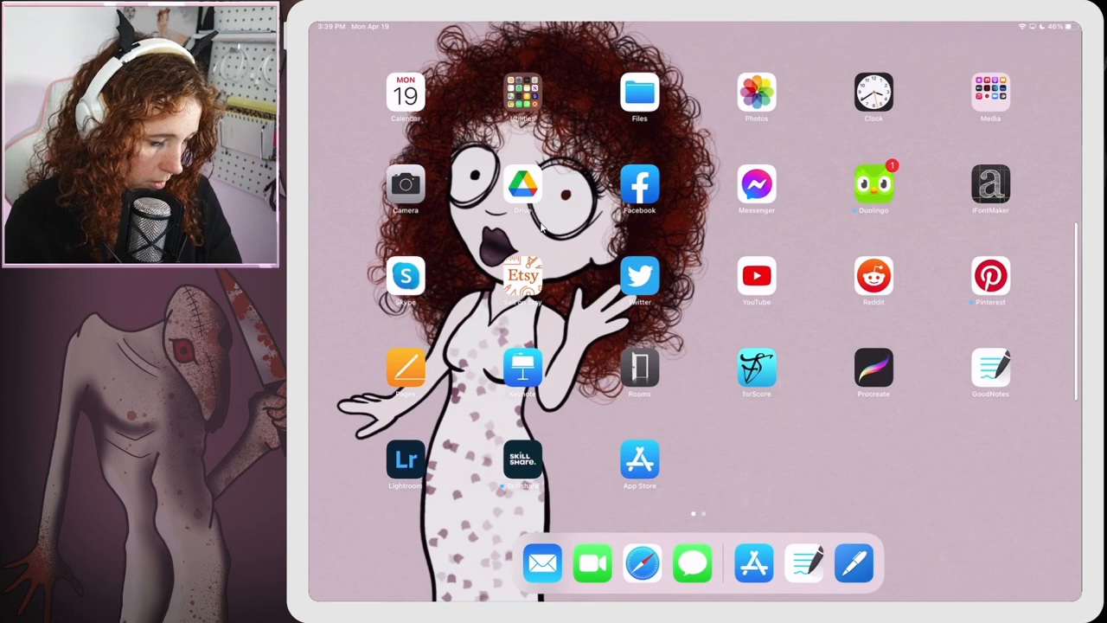
# Step: Open Photos beside the Square note and drag the green and blue pencil photos onto the page
pyautogui.click(757, 93)
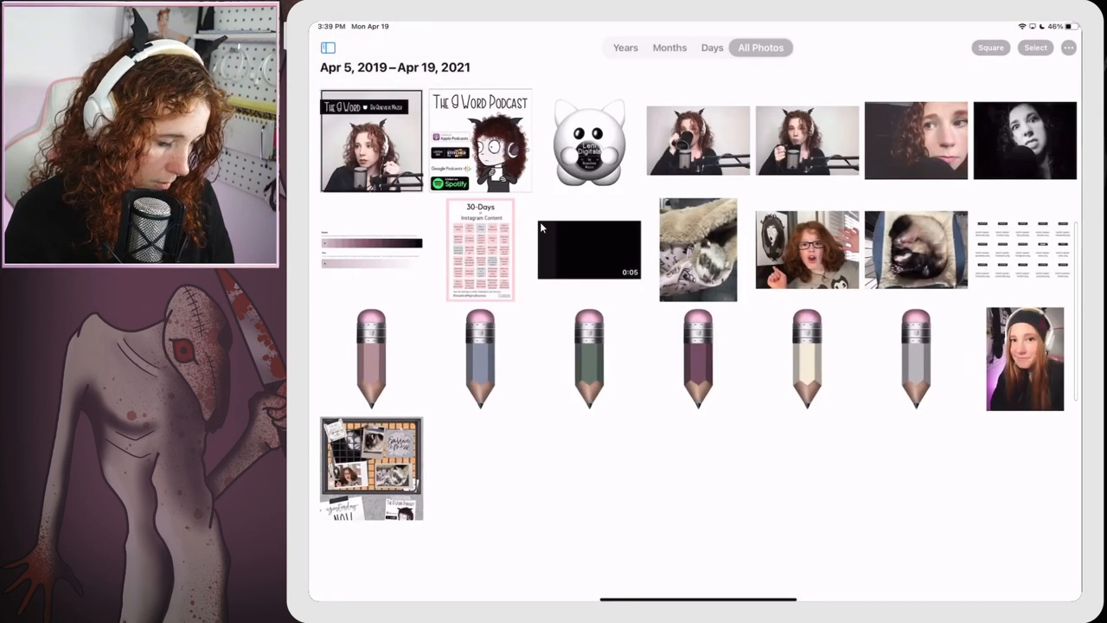
pyautogui.press('super+h')
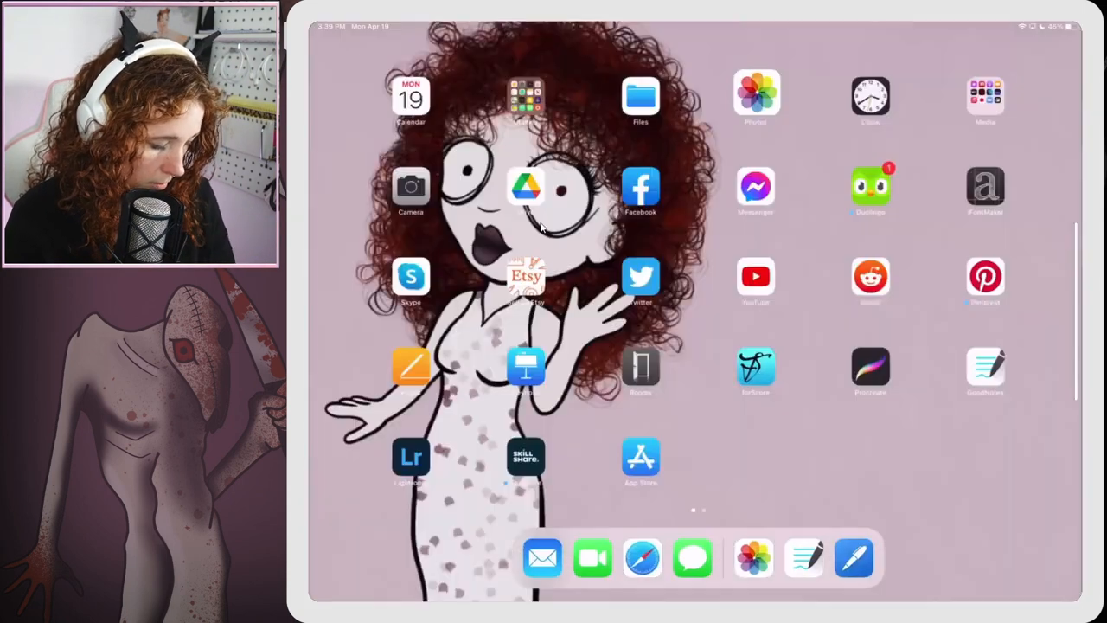
pyautogui.press('super+Tab')
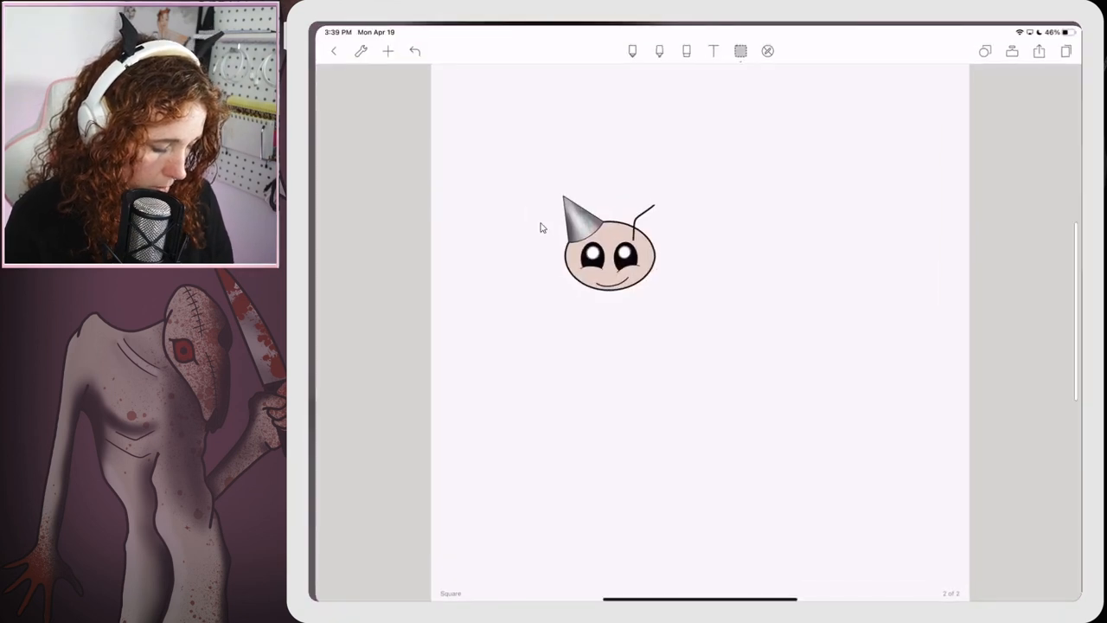
pyautogui.press('super+alt+d')
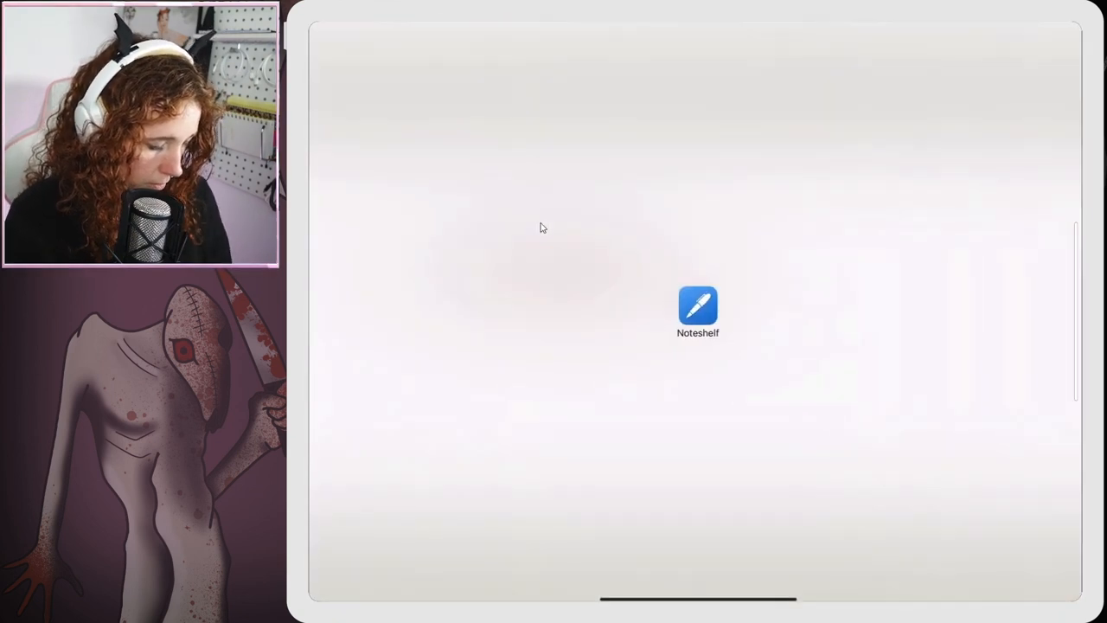
pyautogui.press('super+alt+d')
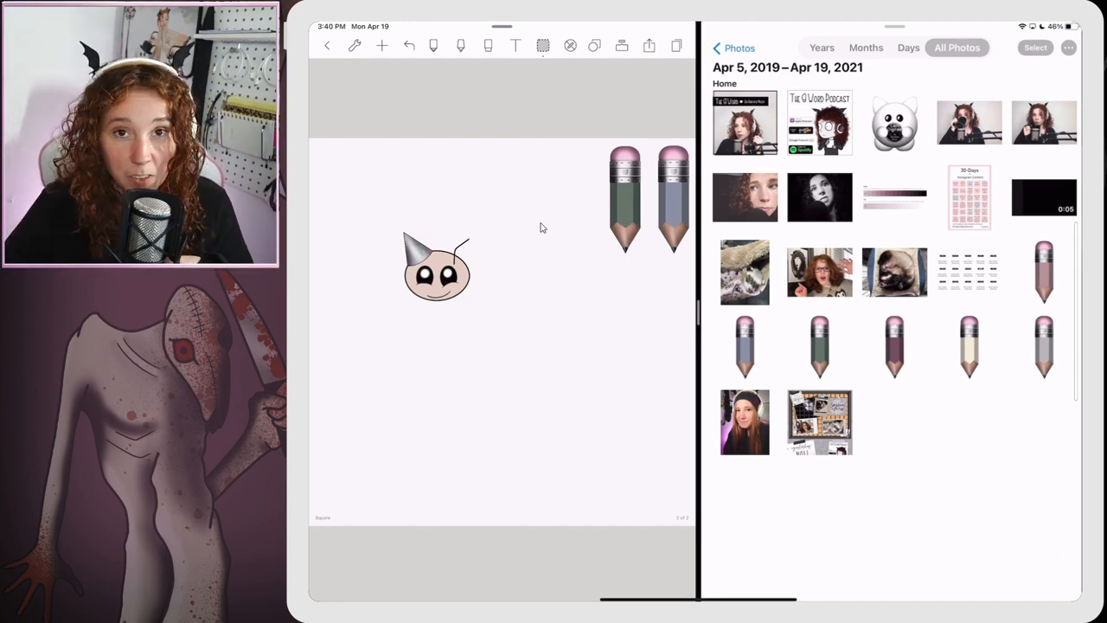
# Step: Drag the Split View divider to close Photos and leave Noteshelf full screen
pyautogui.moveTo(699, 312); pyautogui.dragTo(1081, 312)
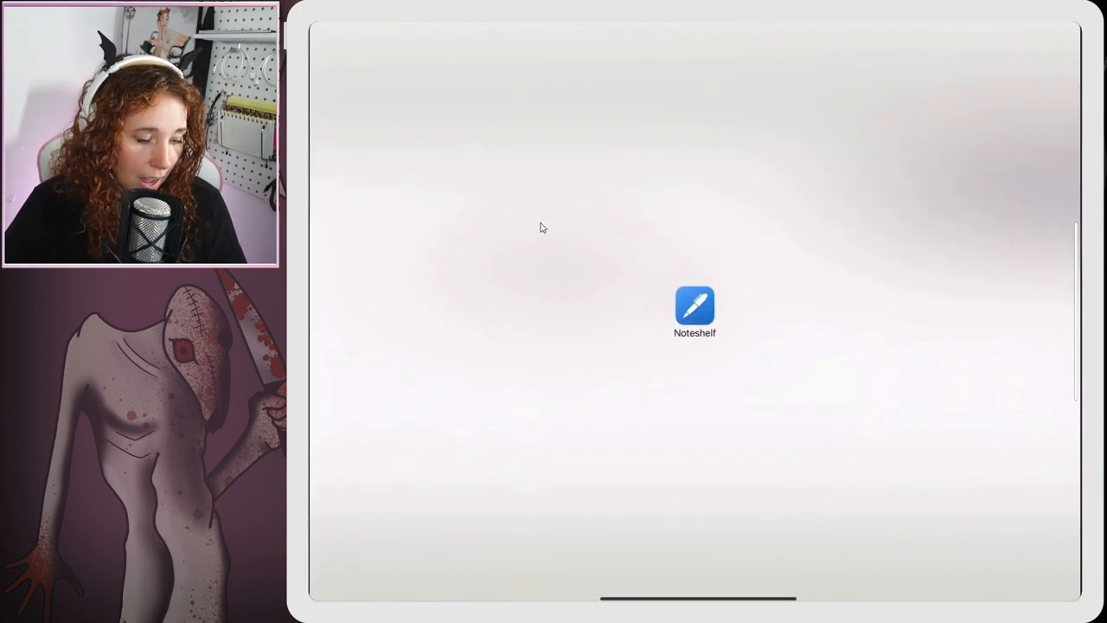